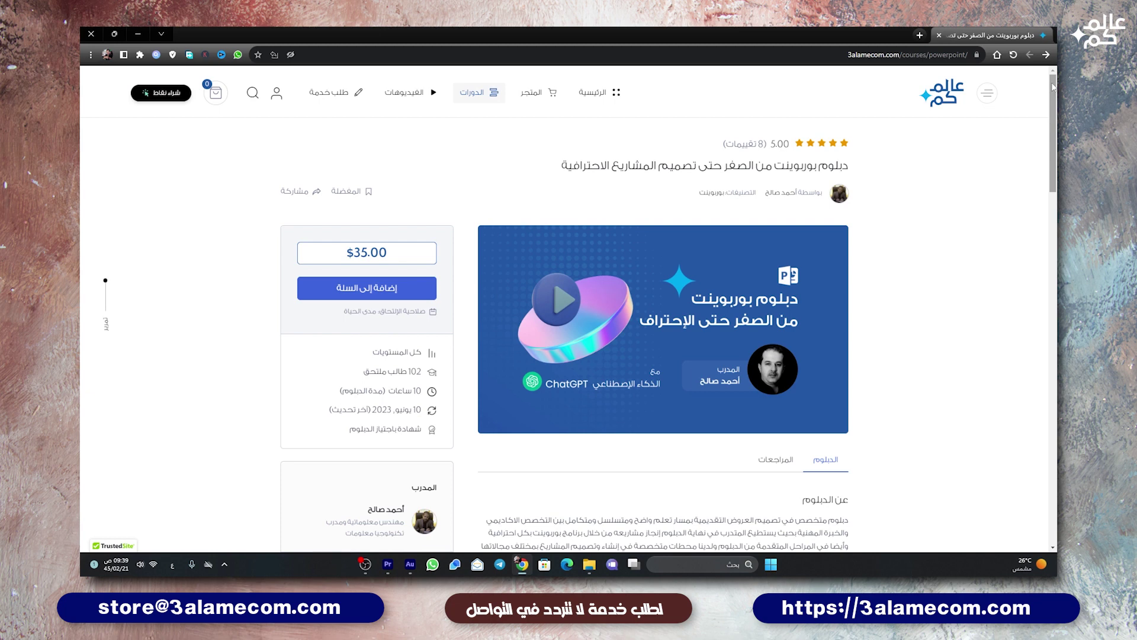
- Scroll the PowerPoint diploma course page through its lesson list down to the certificate section
drag(1053, 87, 1054, 110)
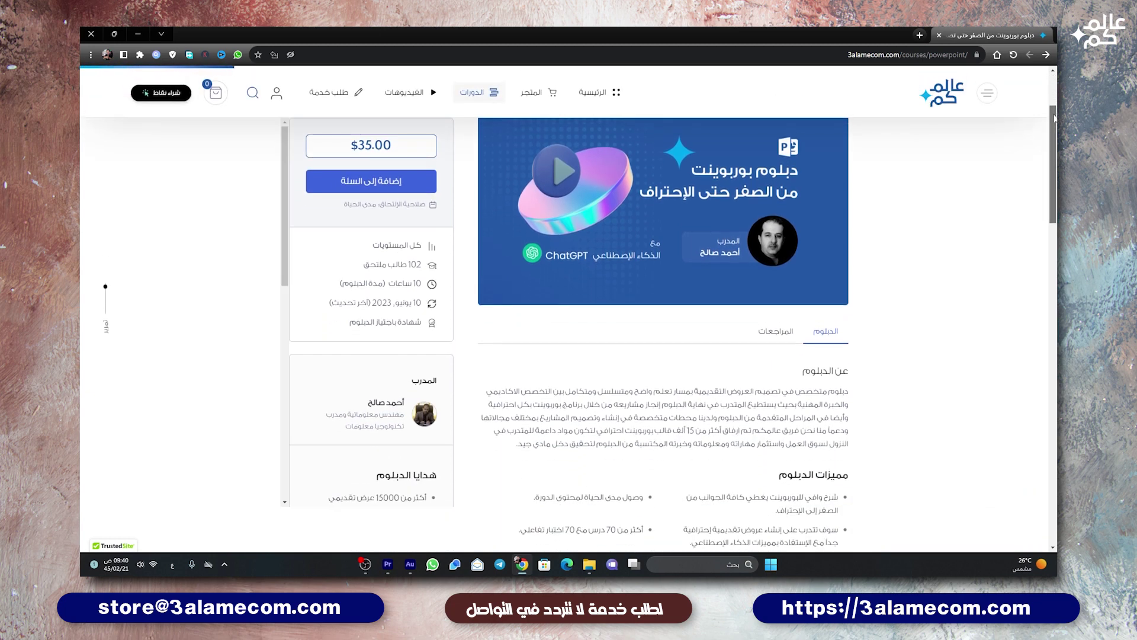
drag(1054, 109, 1056, 283)
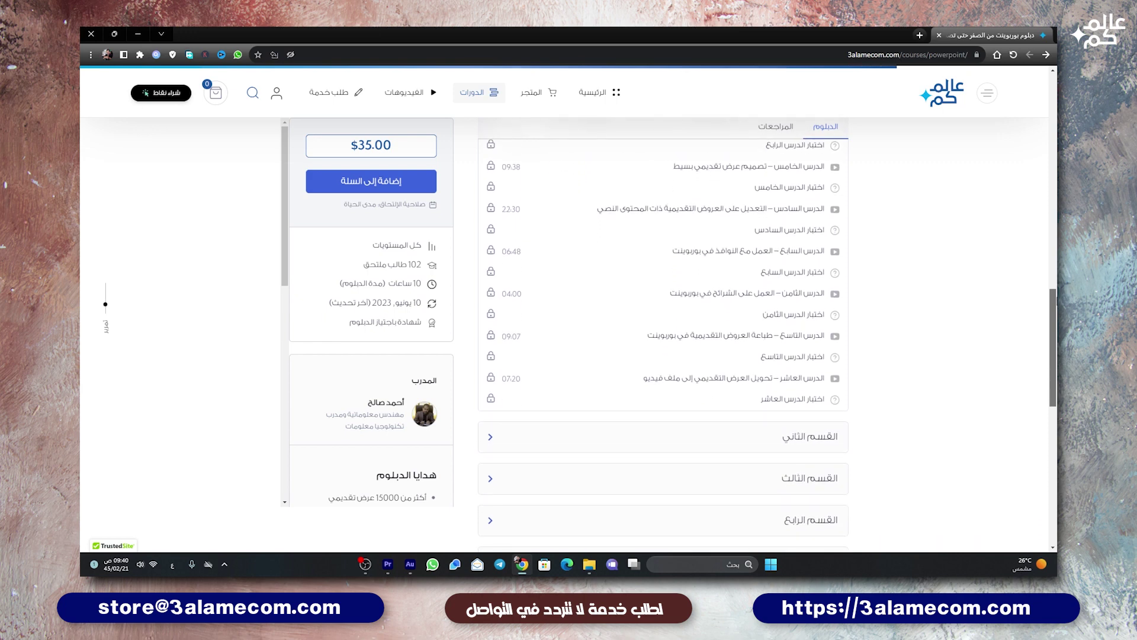
drag(1053, 372, 1053, 402)
scroll(664, 325, down, 2)
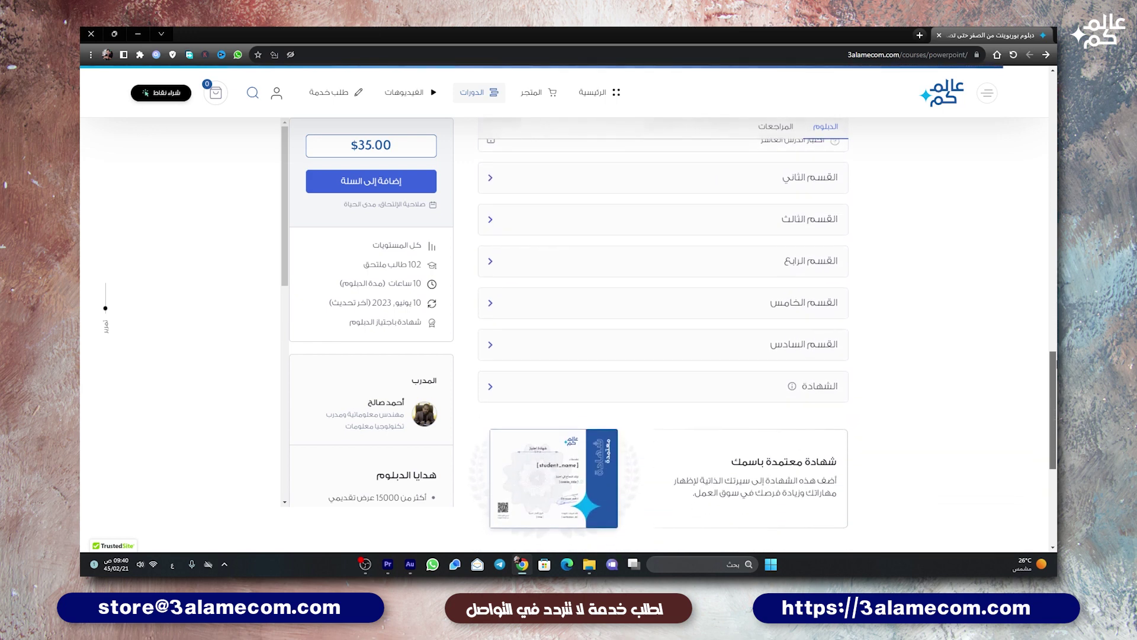
scroll(664, 326, down, 2)
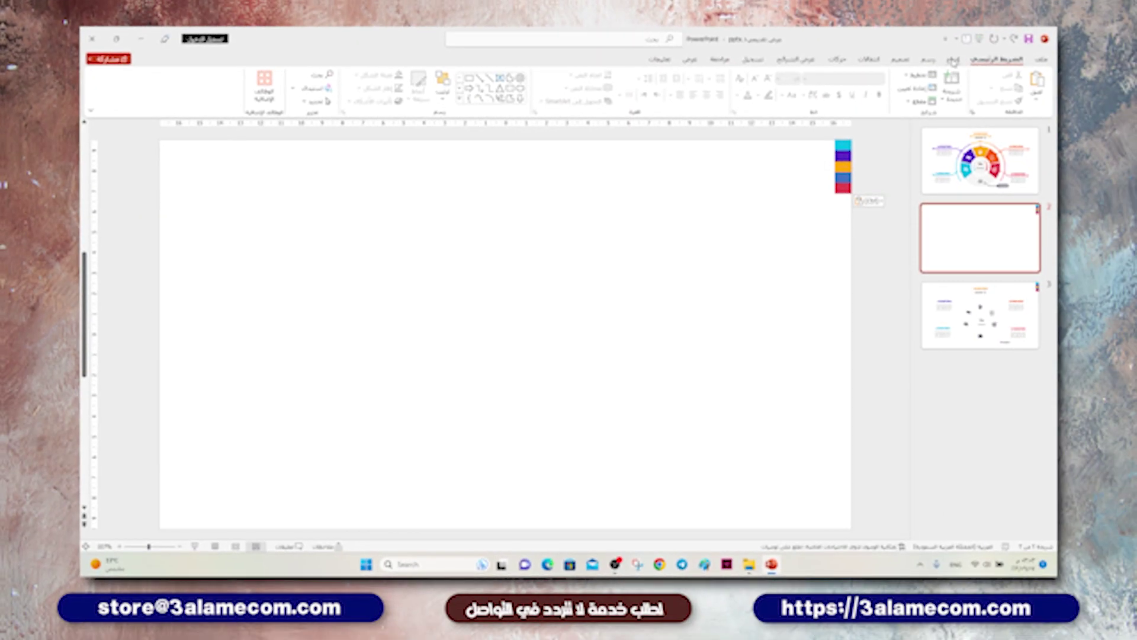
- Draw a small oval circle on slide 2, centred horizontally and vertically
click(953, 60)
click(882, 83)
click(837, 124)
key(ctrl+v)
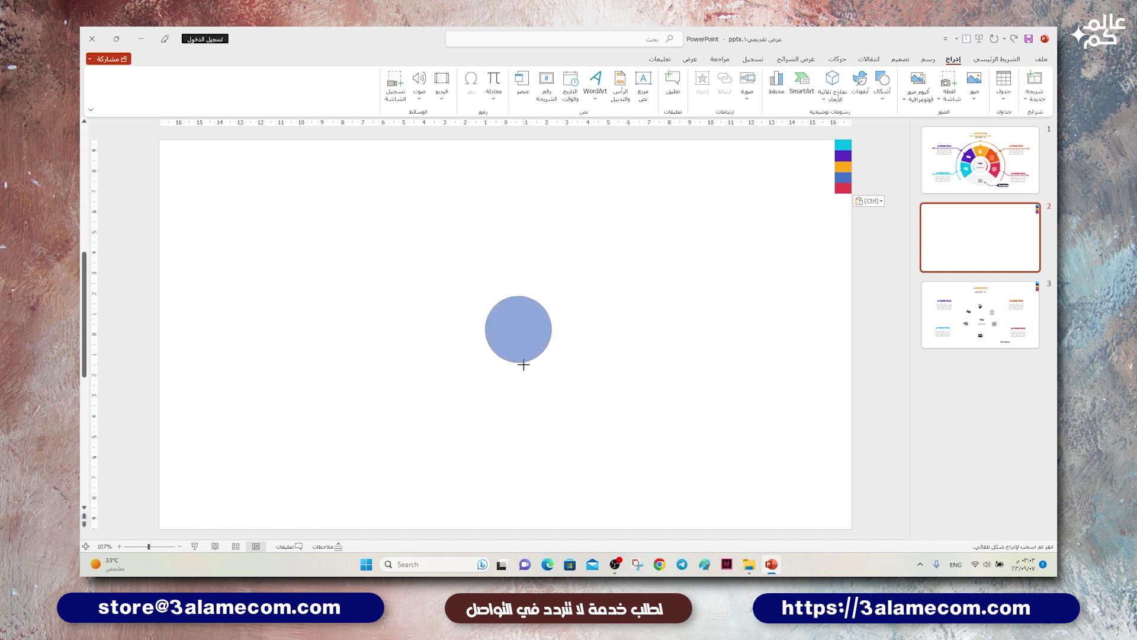
drag(519, 331, 557, 369)
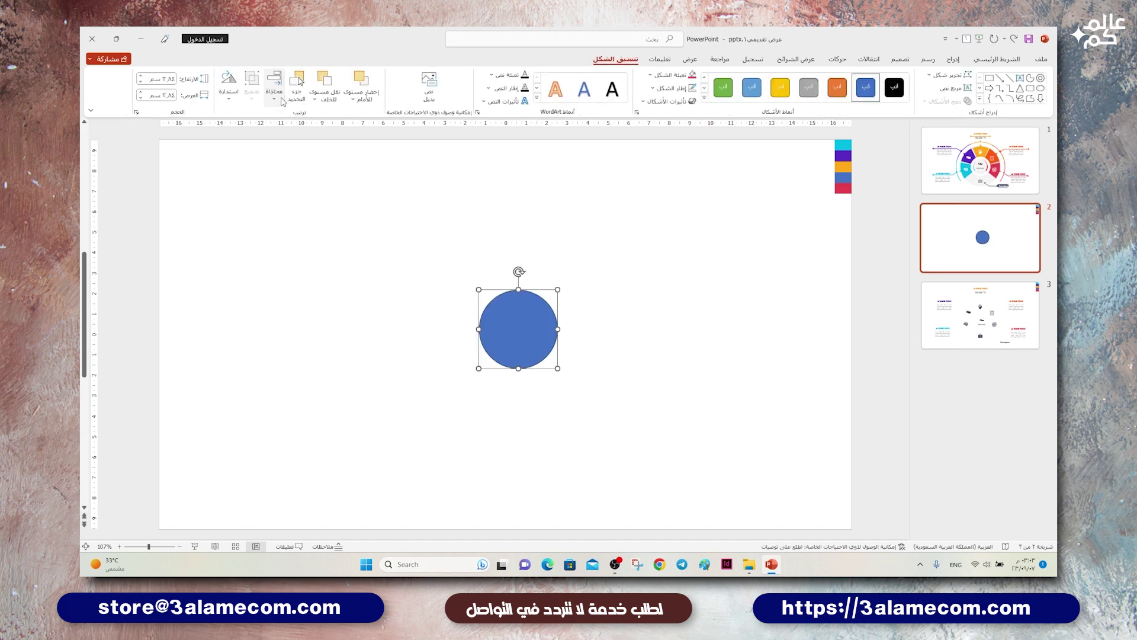
click(283, 101)
click(248, 128)
click(275, 95)
click(255, 170)
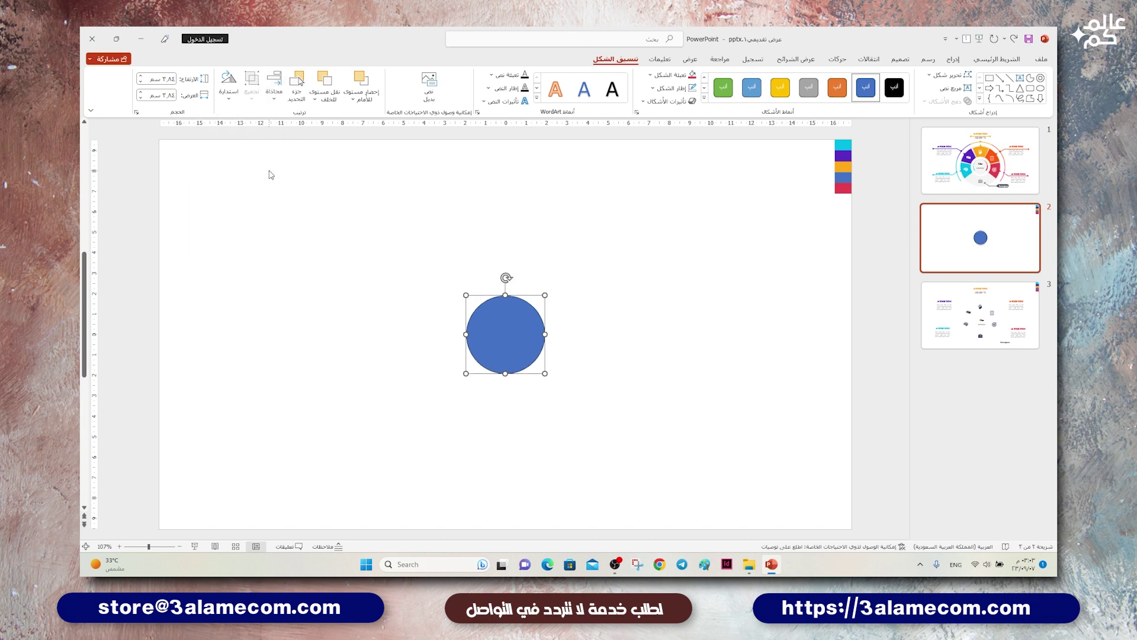
- Remove the circle's outline, fill it white, and give it an Outer shadow preset
click(677, 95)
click(677, 237)
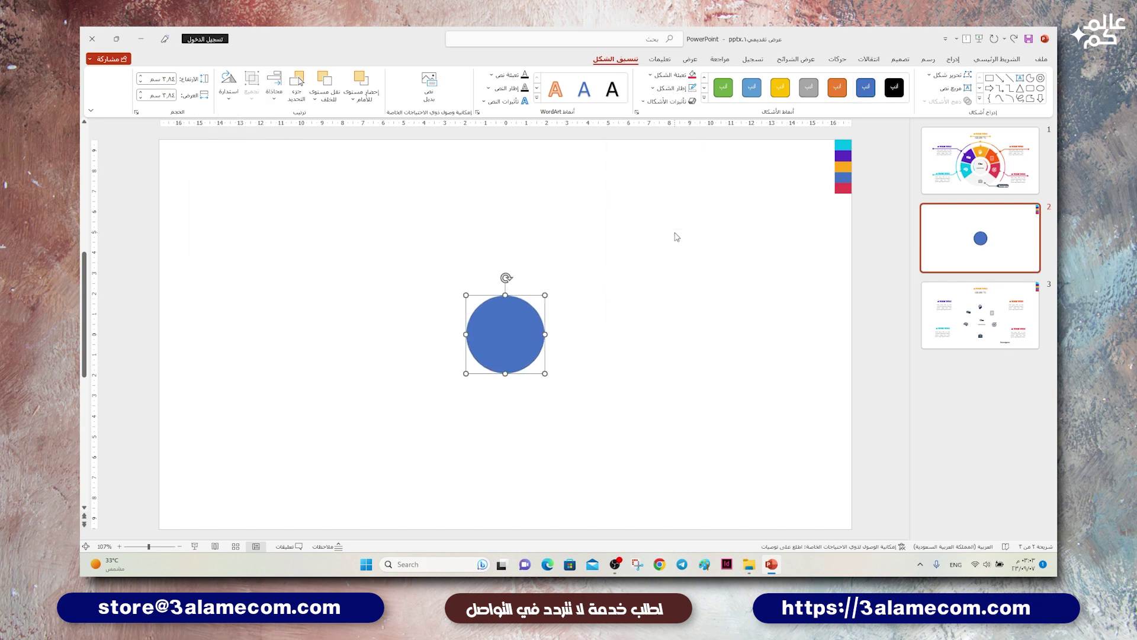
right_click(514, 322)
click(507, 301)
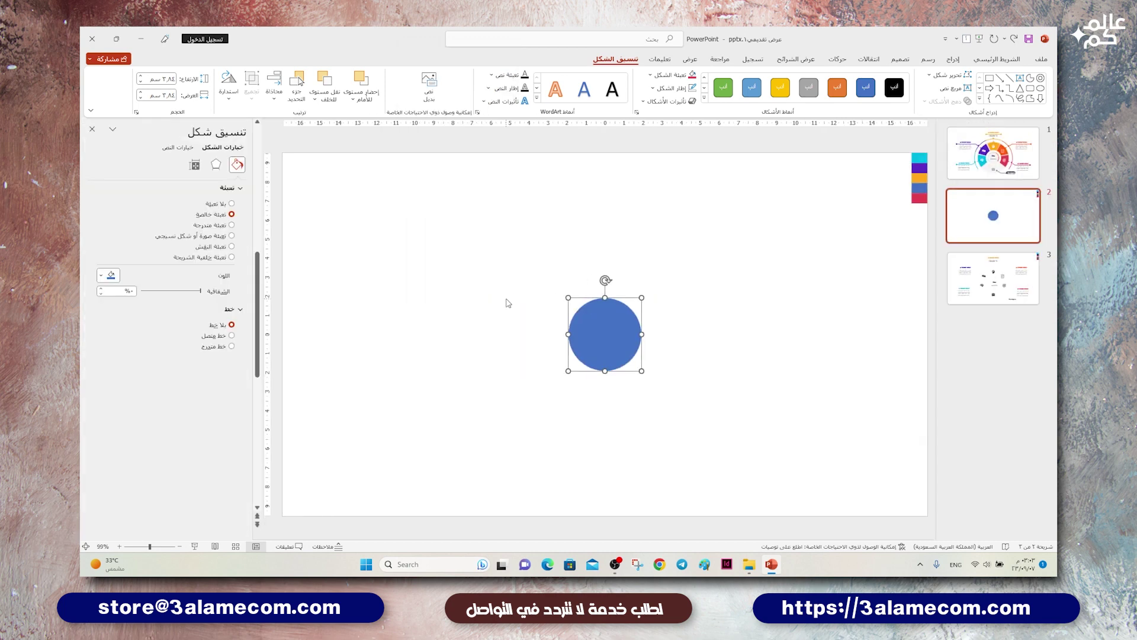
click(118, 277)
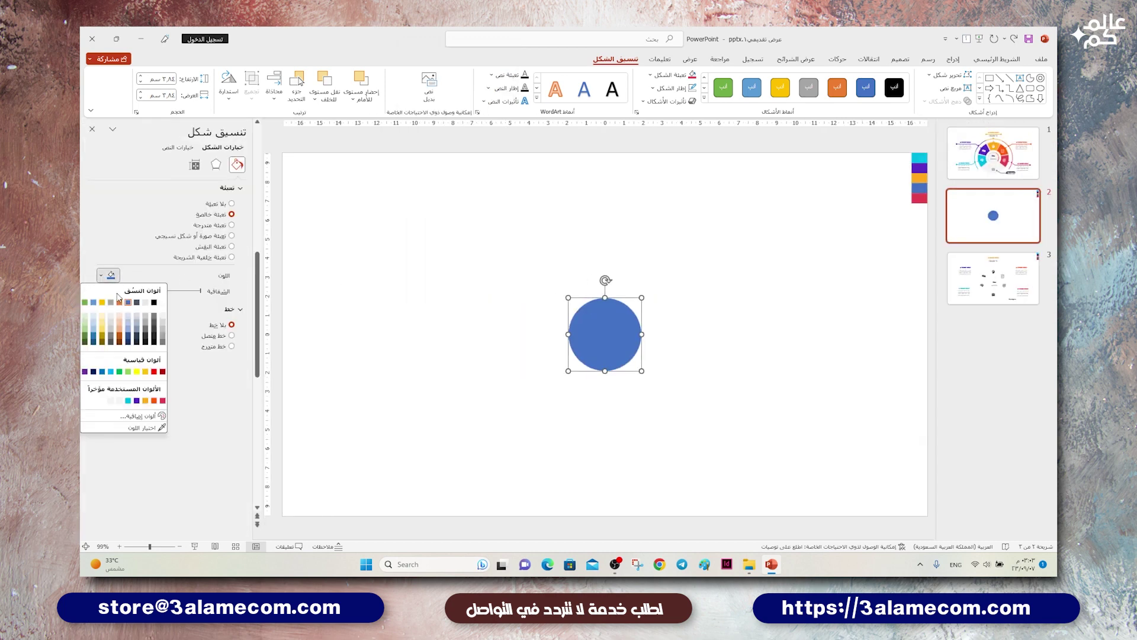
click(163, 302)
click(221, 165)
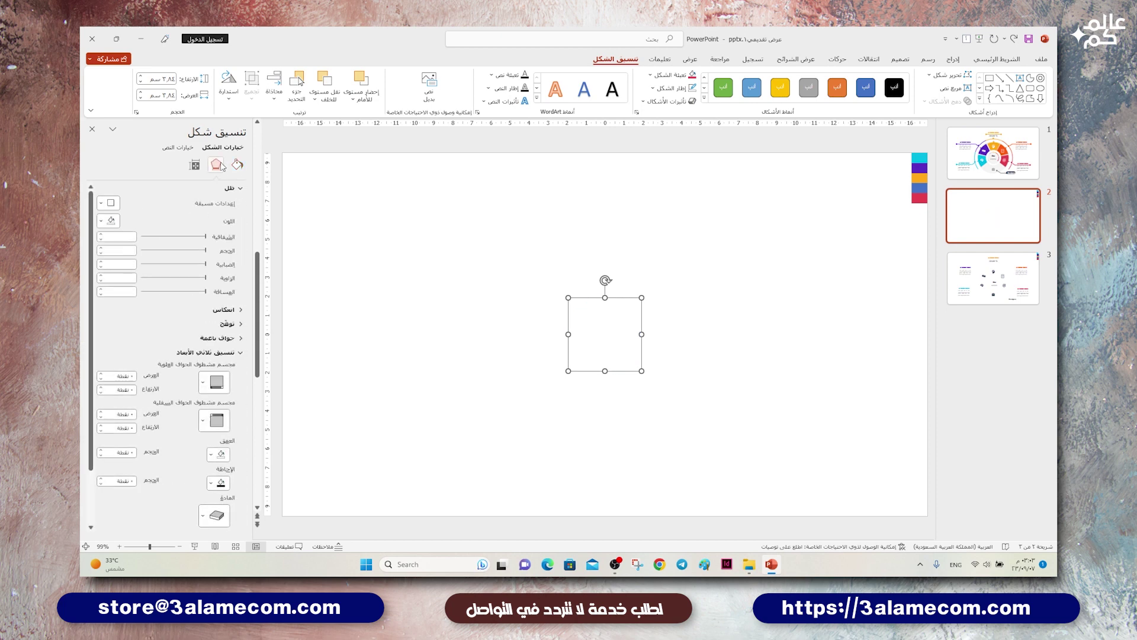
click(108, 204)
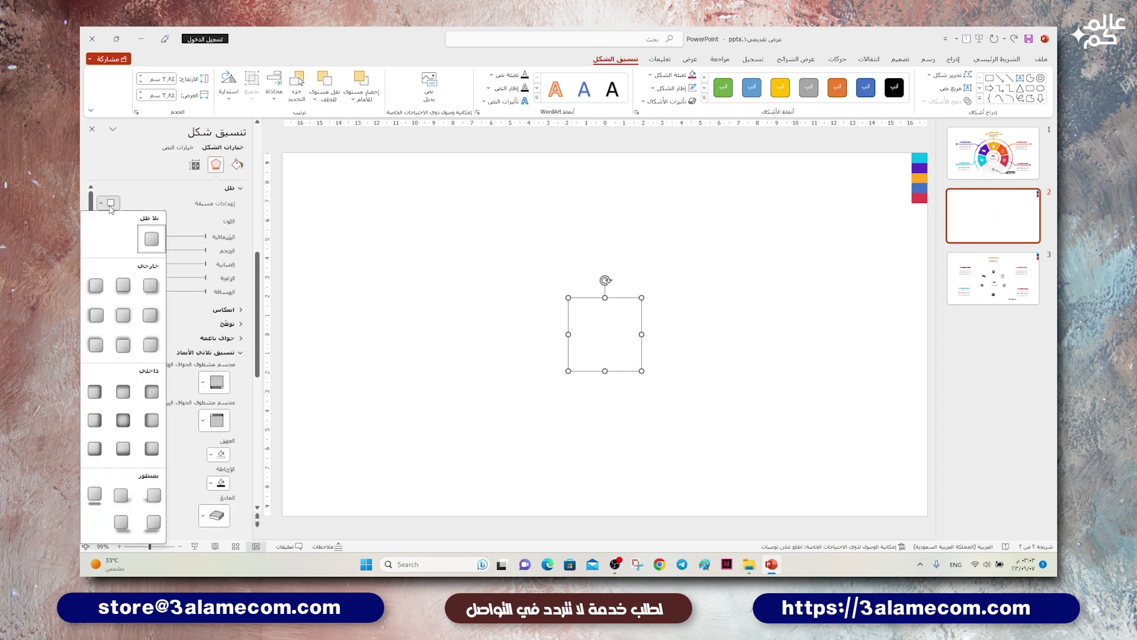
click(123, 286)
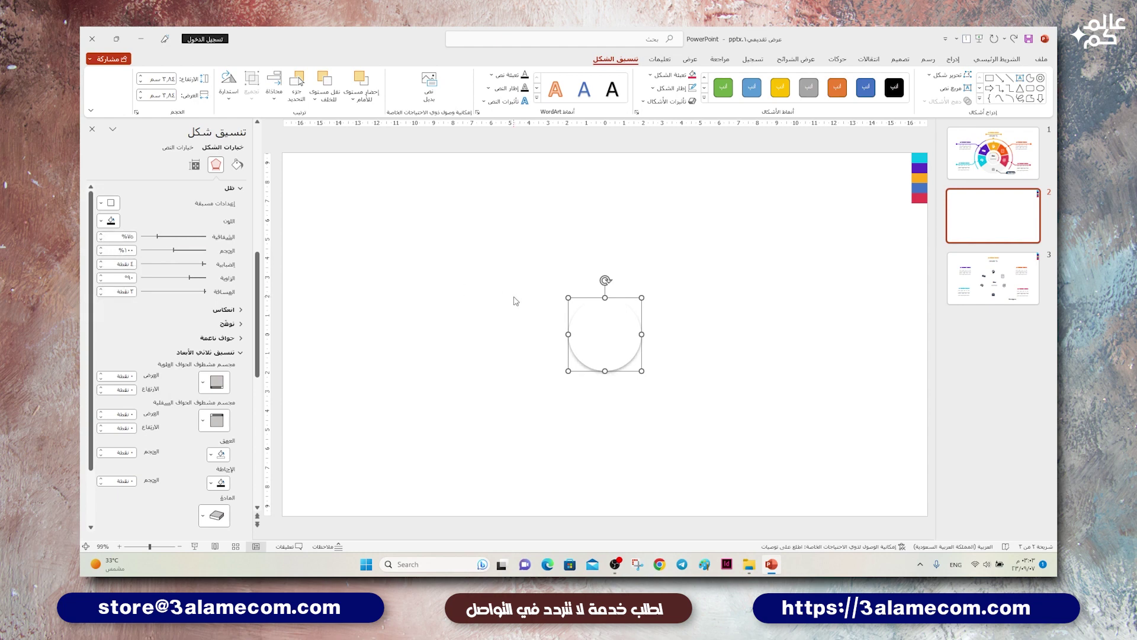
click(1040, 90)
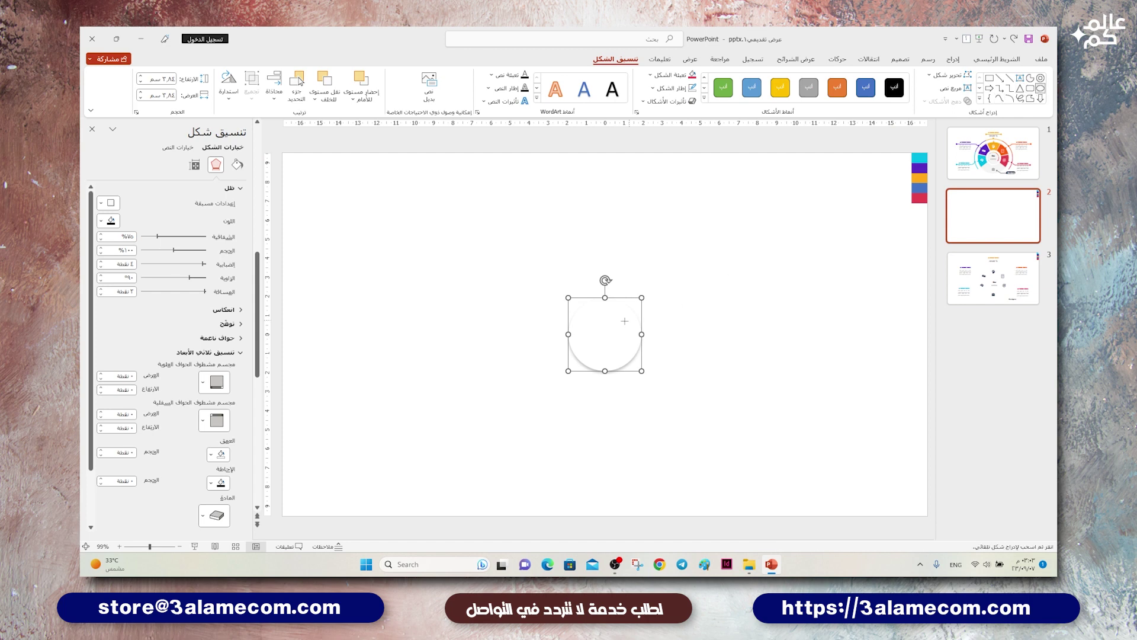
- Draw a second centred circle with no outline, change it to a donut, and enlarge it
drag(605, 338, 610, 386)
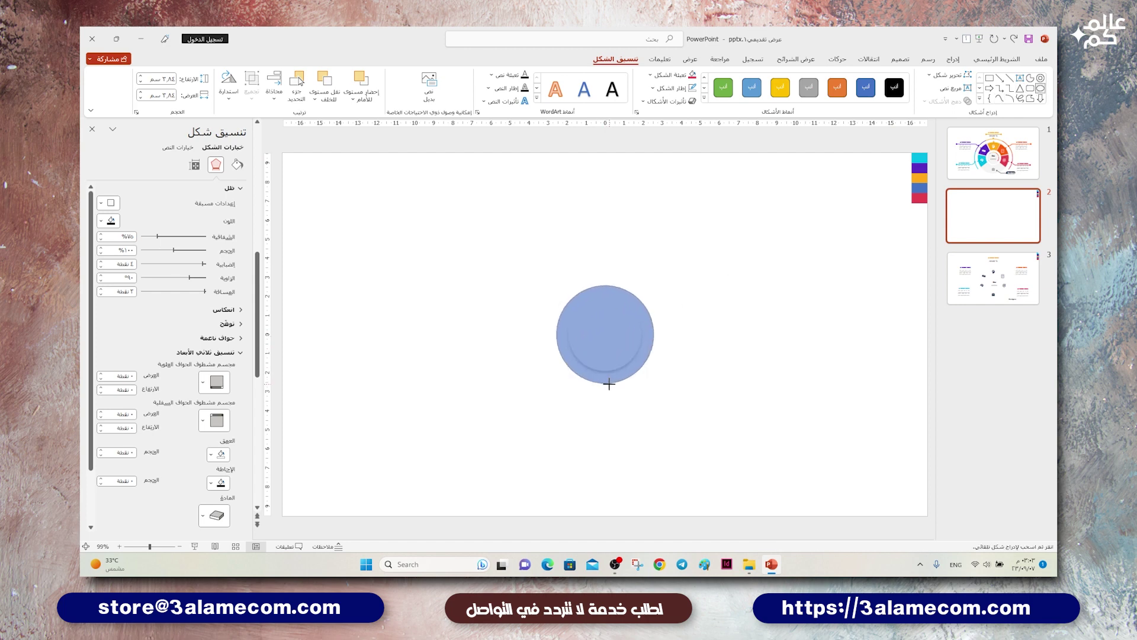
click(274, 92)
click(273, 92)
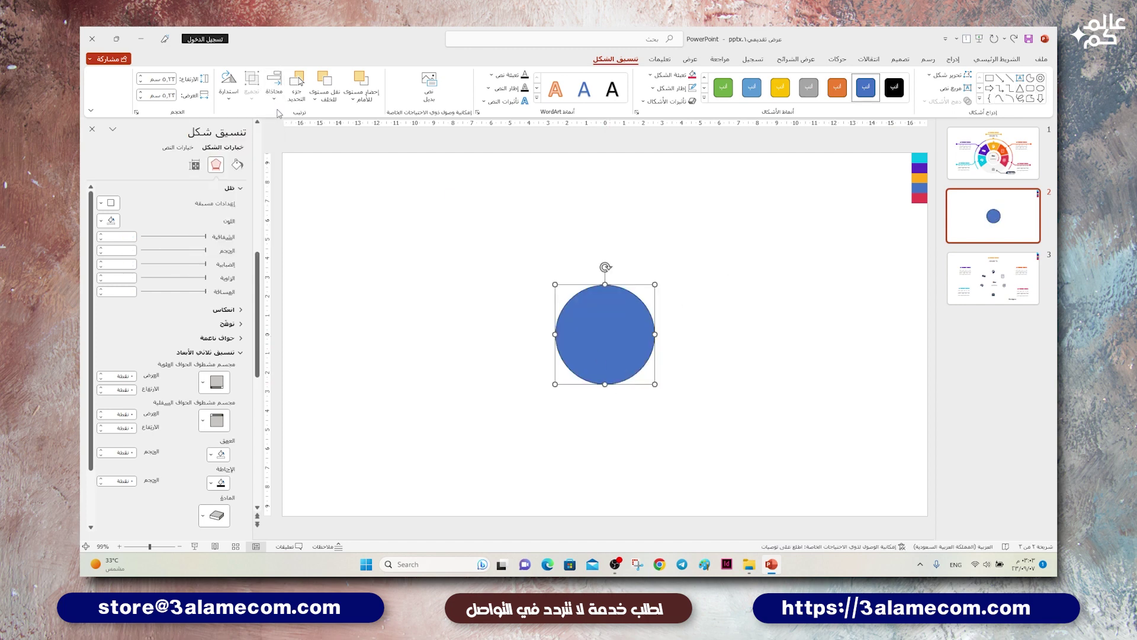
click(273, 92)
click(273, 178)
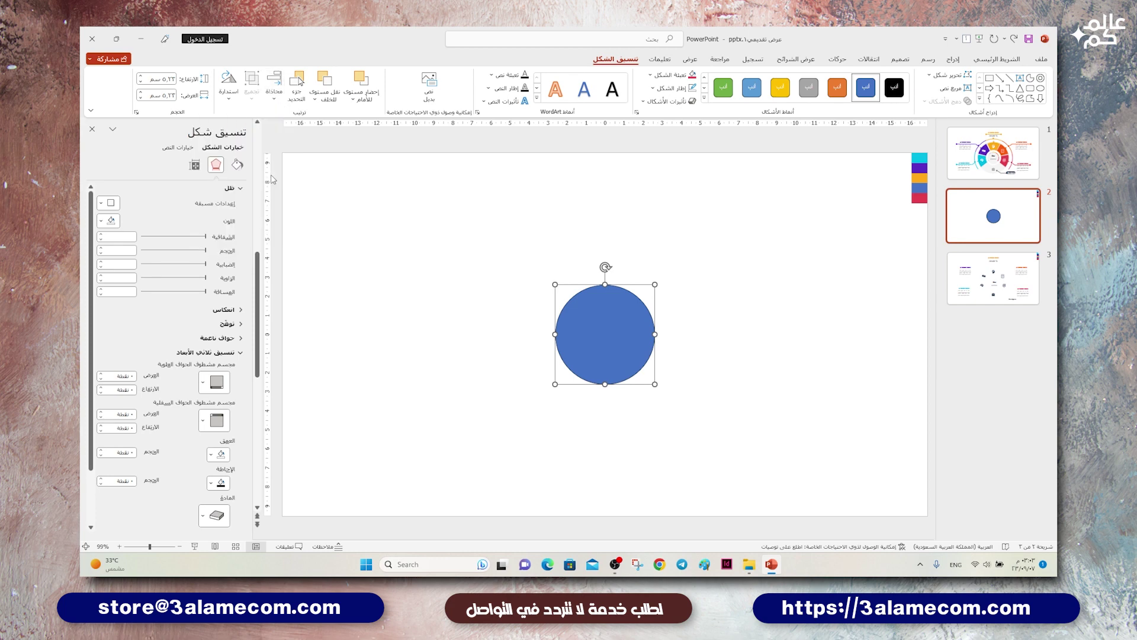
click(681, 89)
click(666, 235)
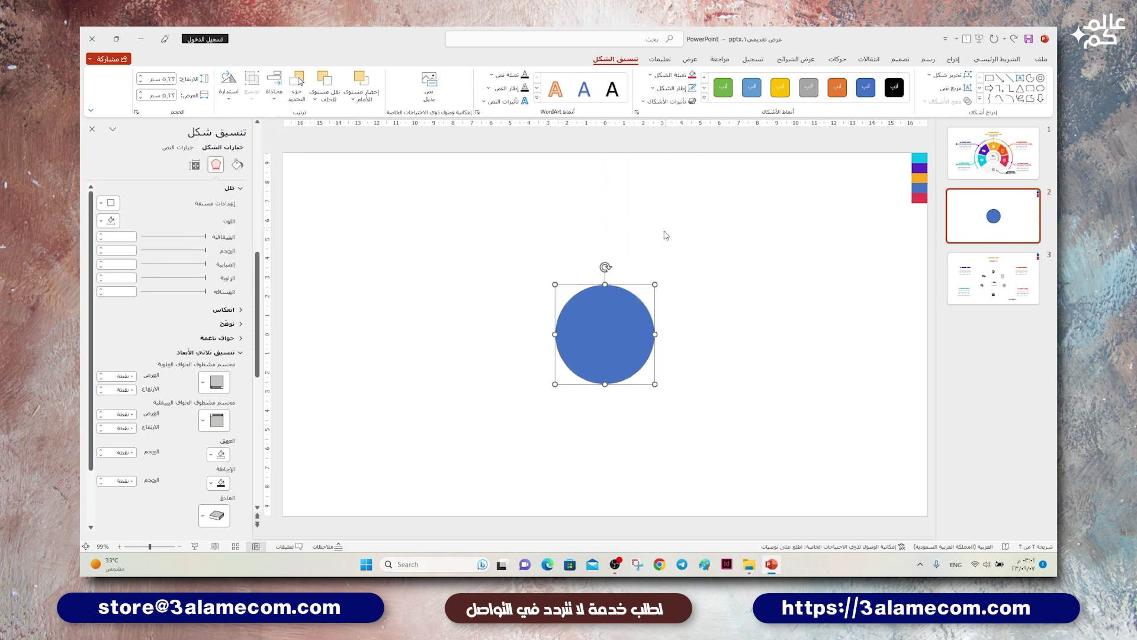
right_click(617, 303)
click(592, 410)
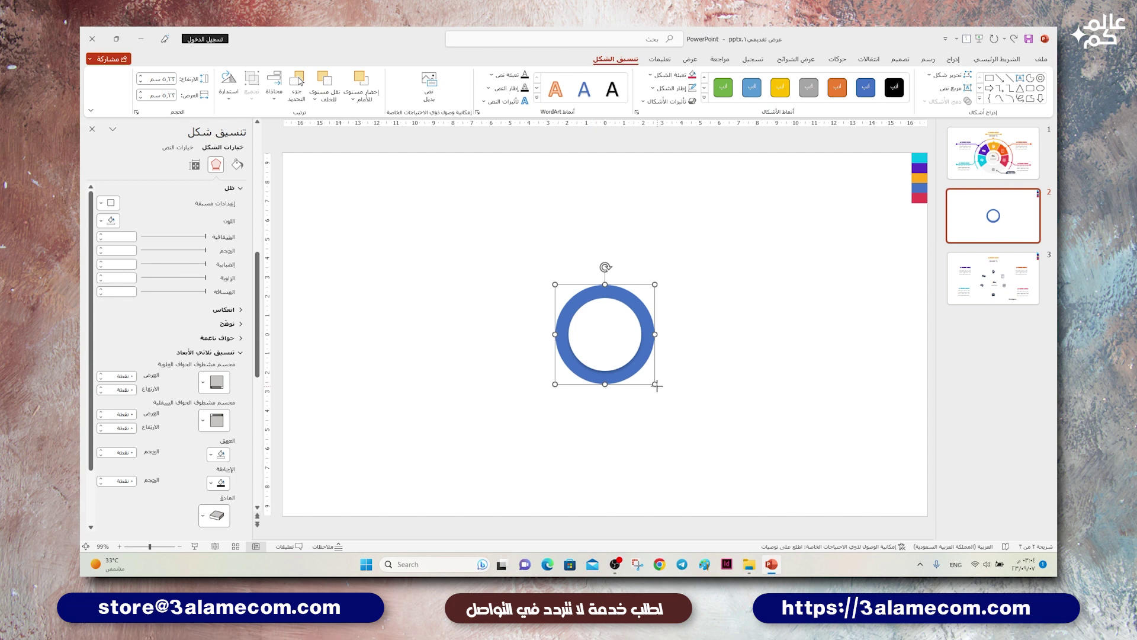
drag(657, 385, 688, 442)
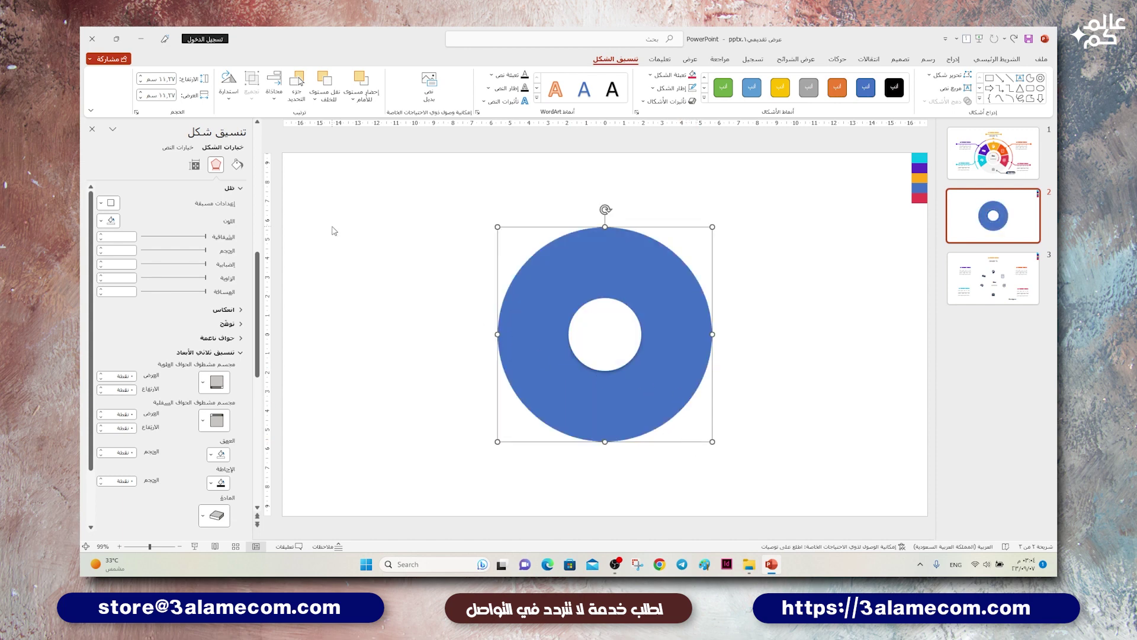
- Fill the donut light off-white and apply an Outer shadow preset
click(237, 165)
click(111, 276)
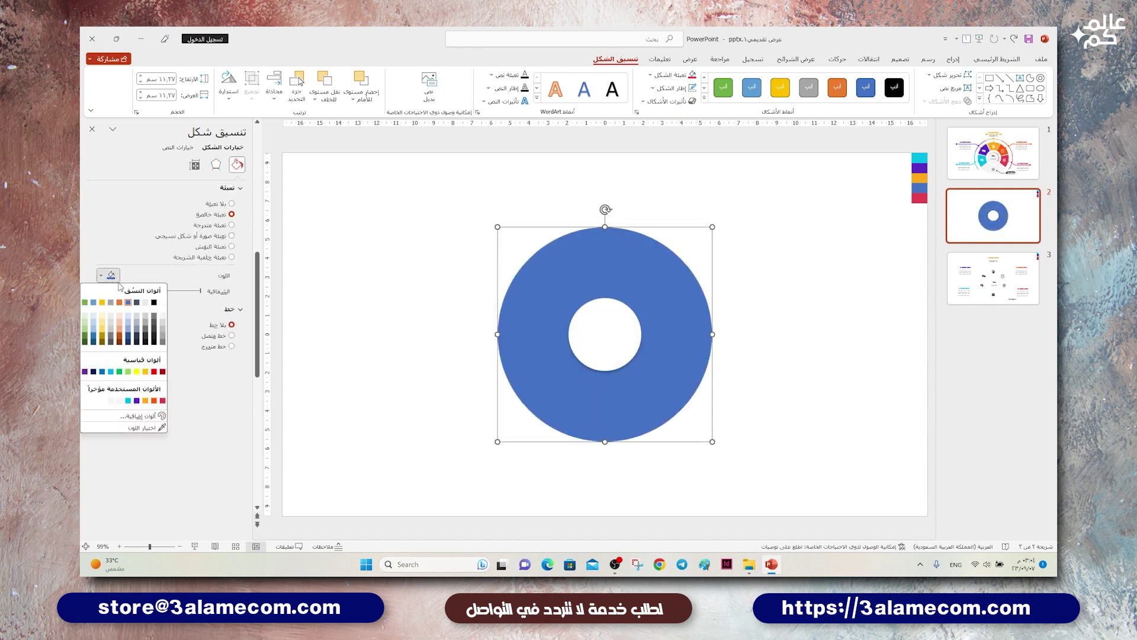
click(110, 401)
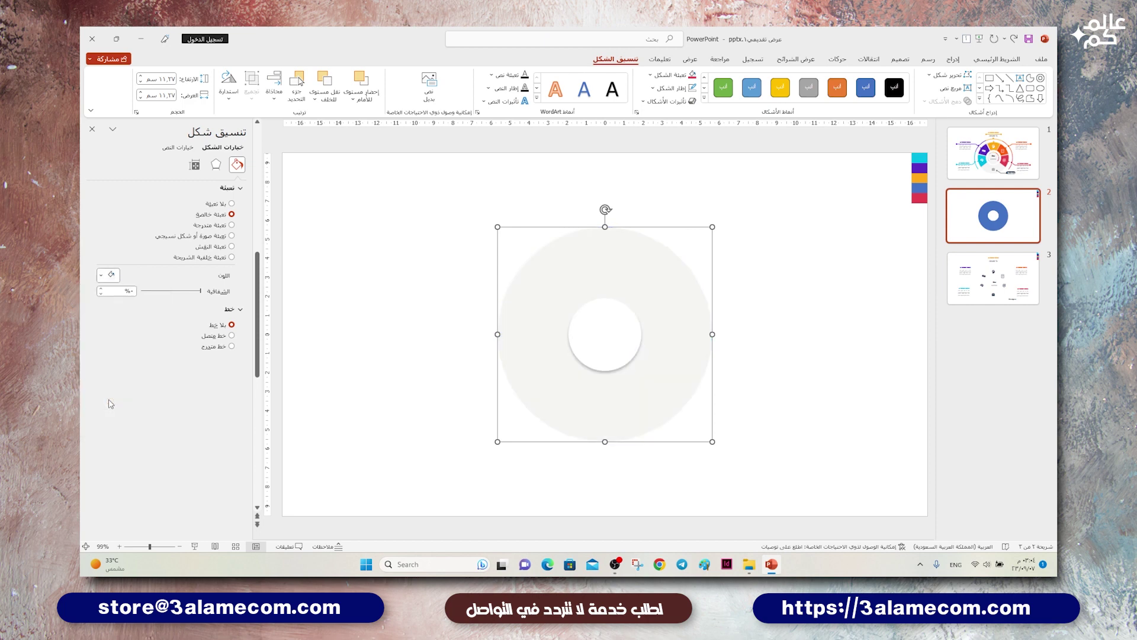
click(215, 164)
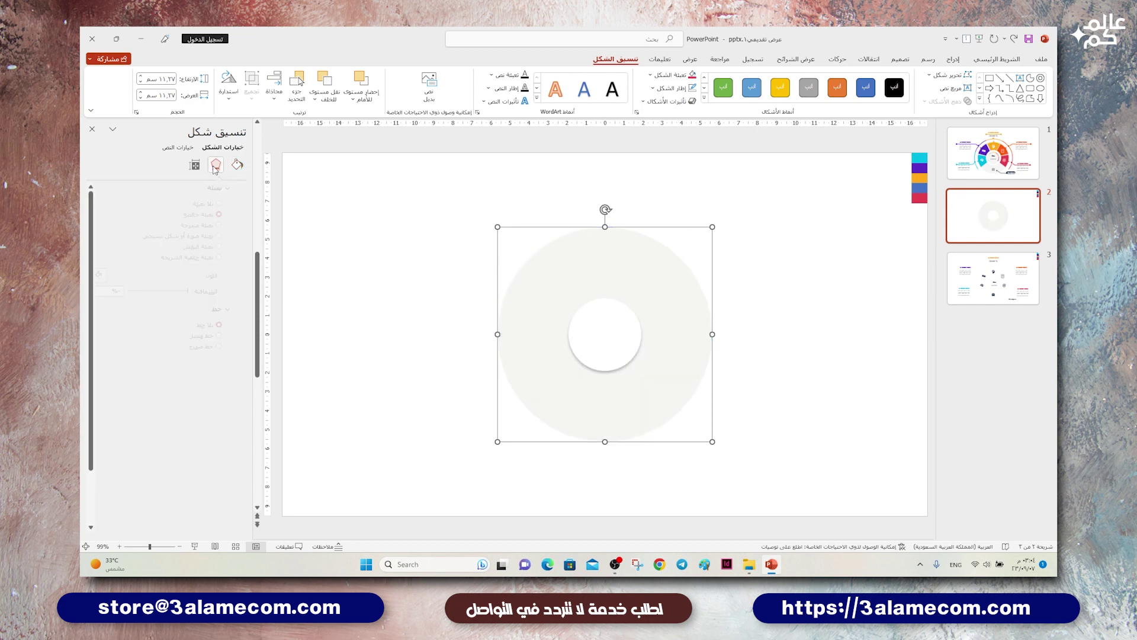
click(107, 202)
click(123, 286)
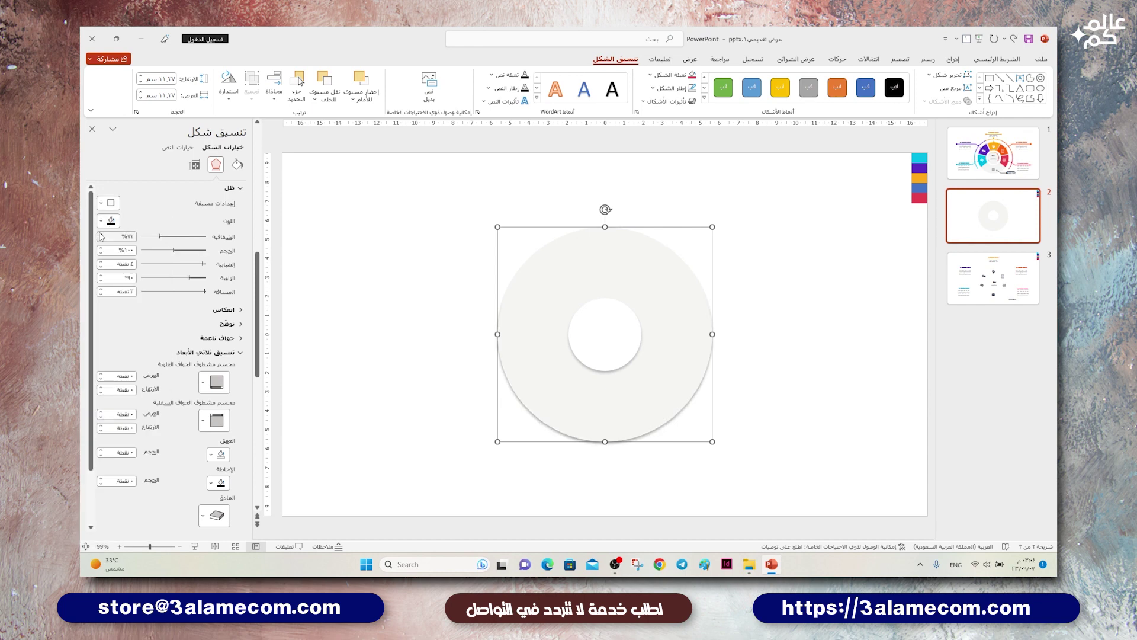
- Insert a partial-circle pie shape over the donut and centre it vertically
click(396, 290)
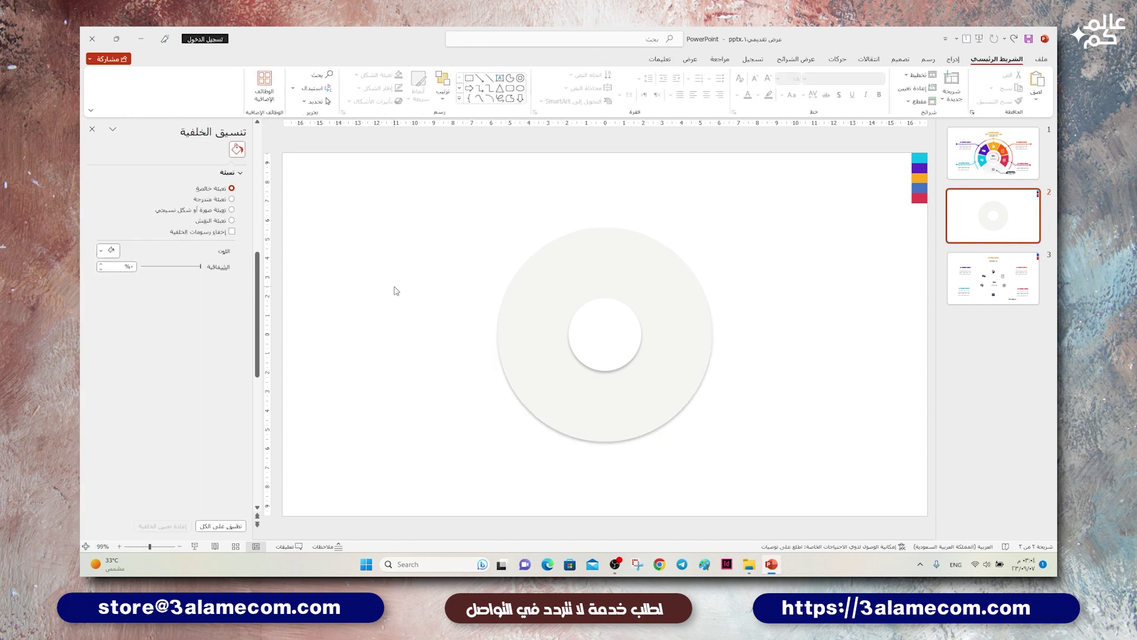
click(952, 59)
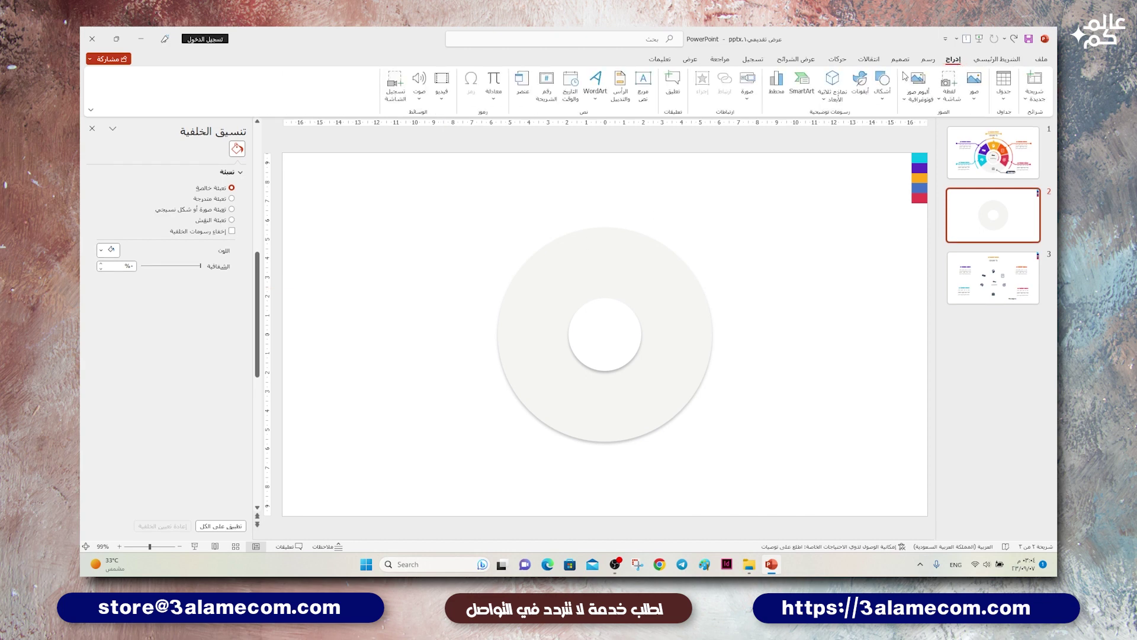
click(876, 89)
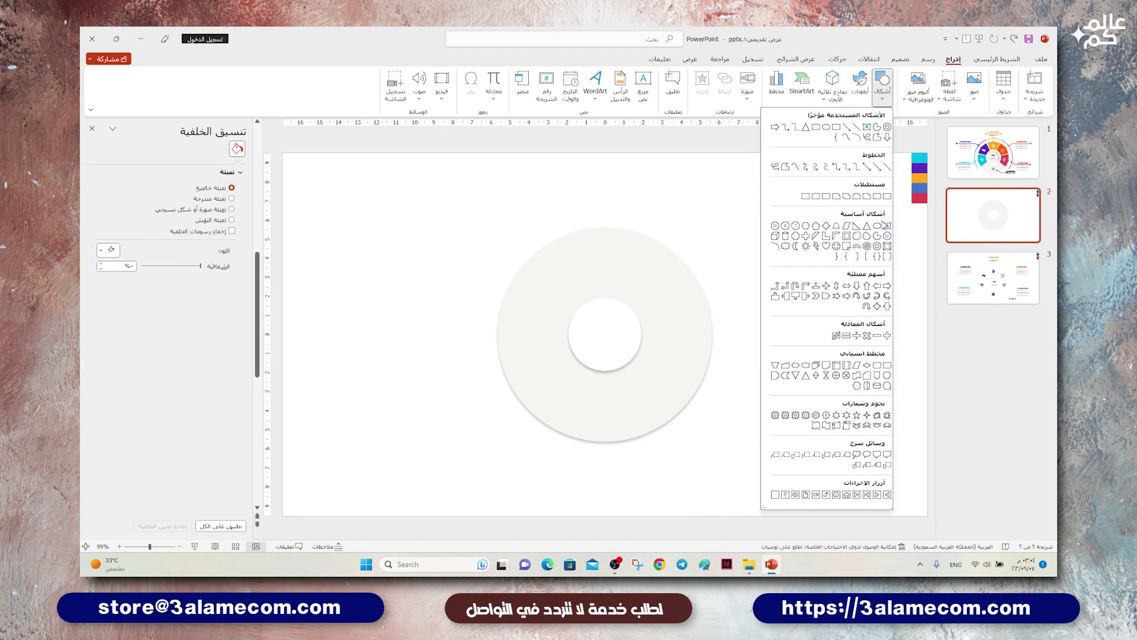
click(880, 236)
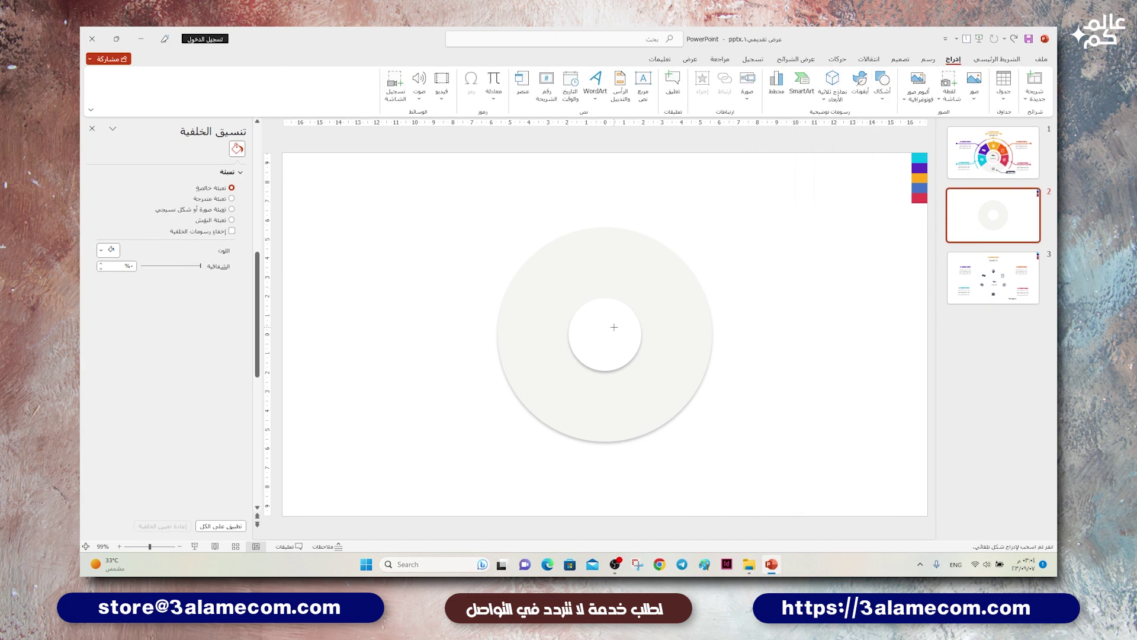
drag(603, 333, 614, 439)
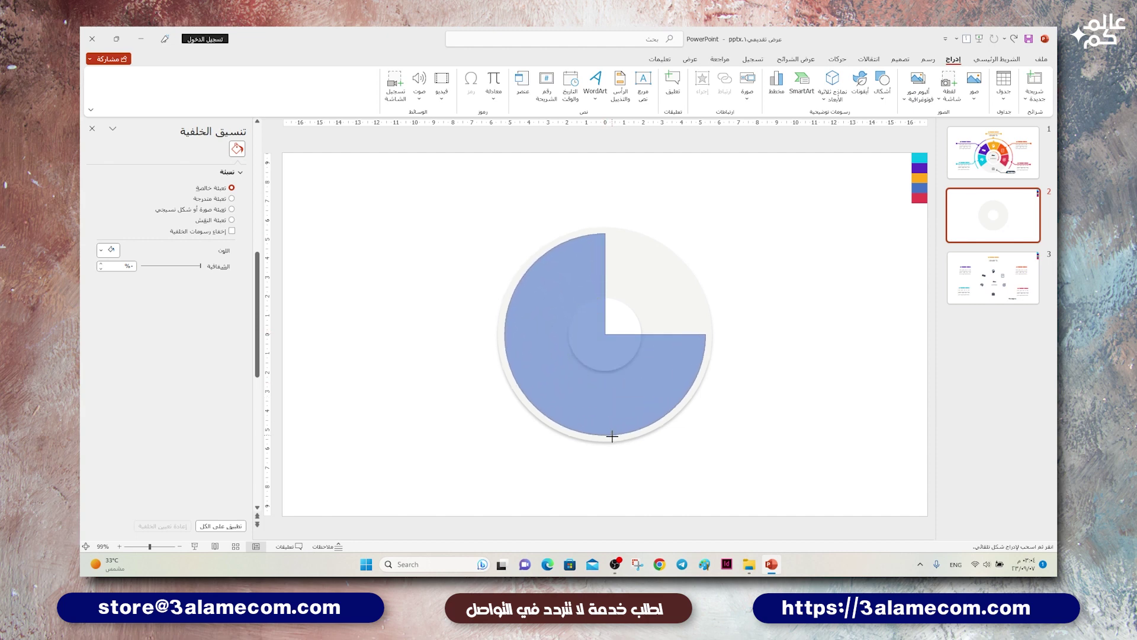
click(274, 89)
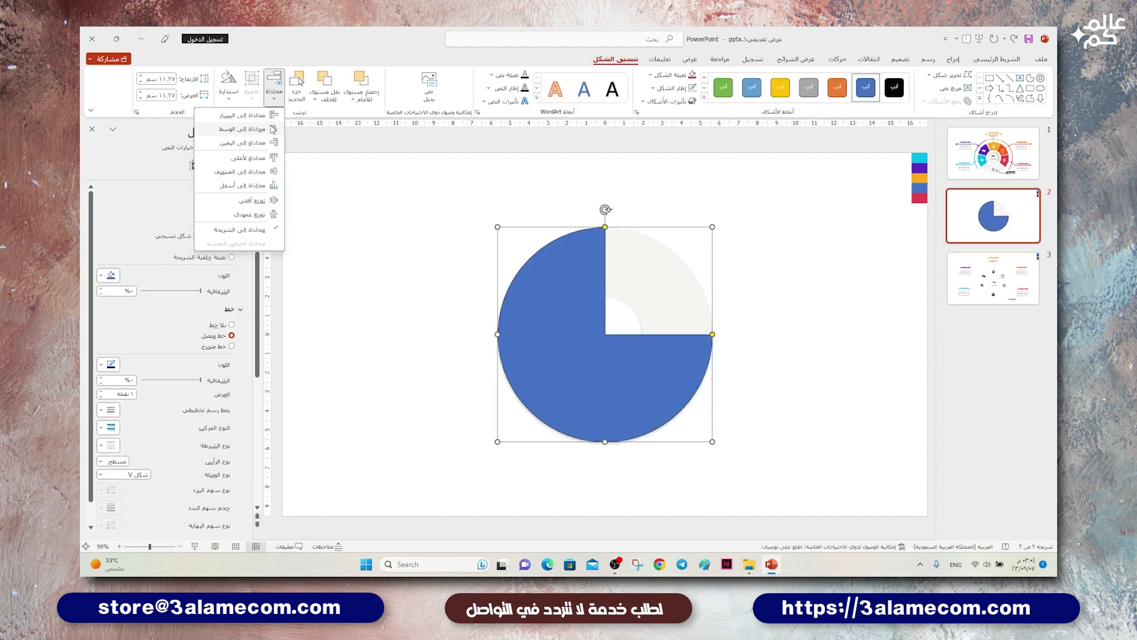
click(276, 173)
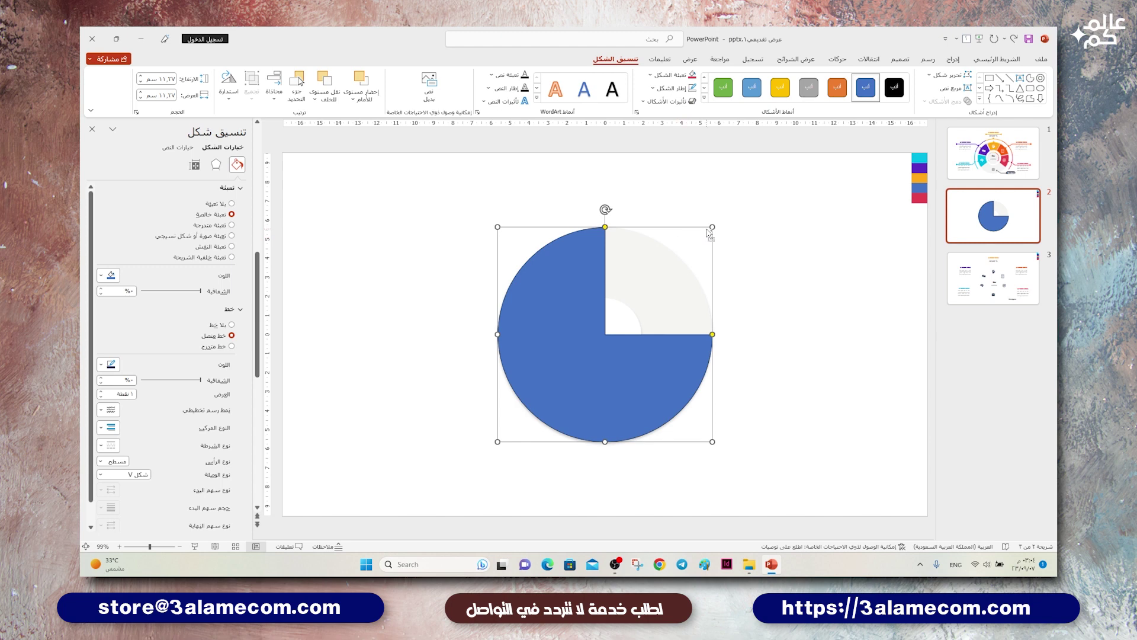
- Narrow the pie into a blue wedge at the top, remove its outline, and position it
drag(712, 227, 707, 240)
drag(606, 229, 656, 241)
drag(713, 335, 575, 284)
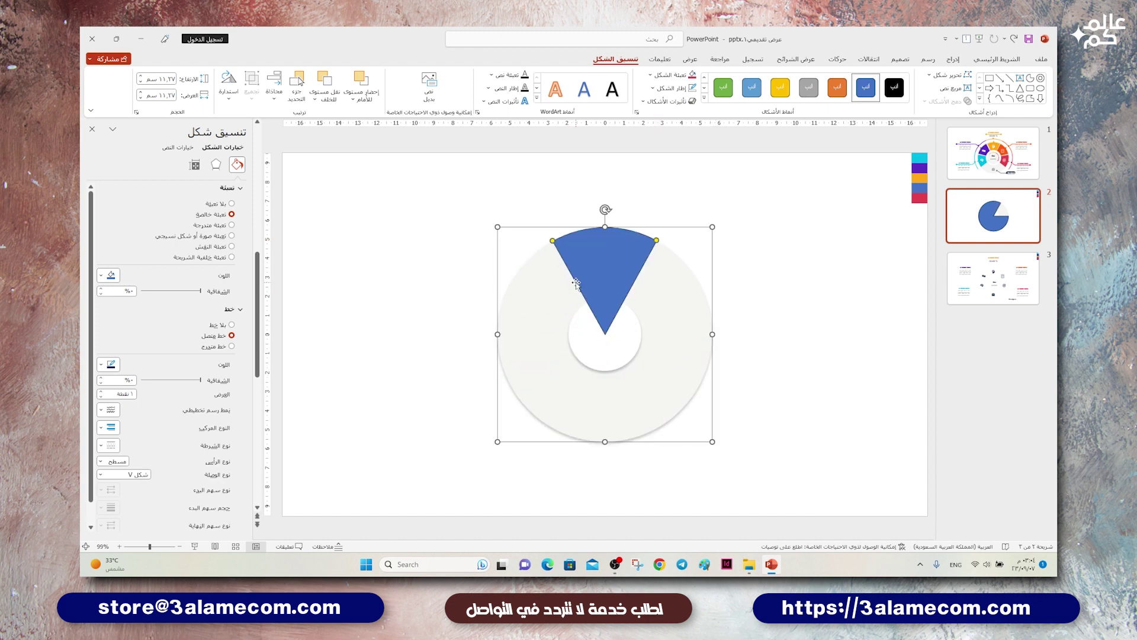
drag(552, 240, 556, 240)
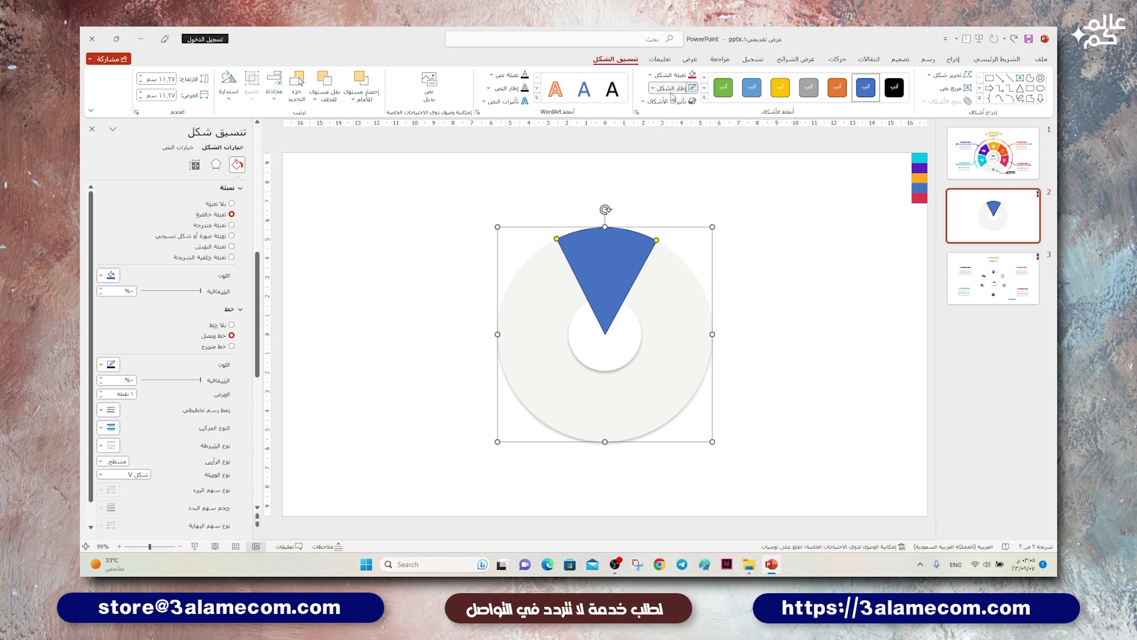
click(672, 96)
click(669, 230)
drag(613, 256, 626, 250)
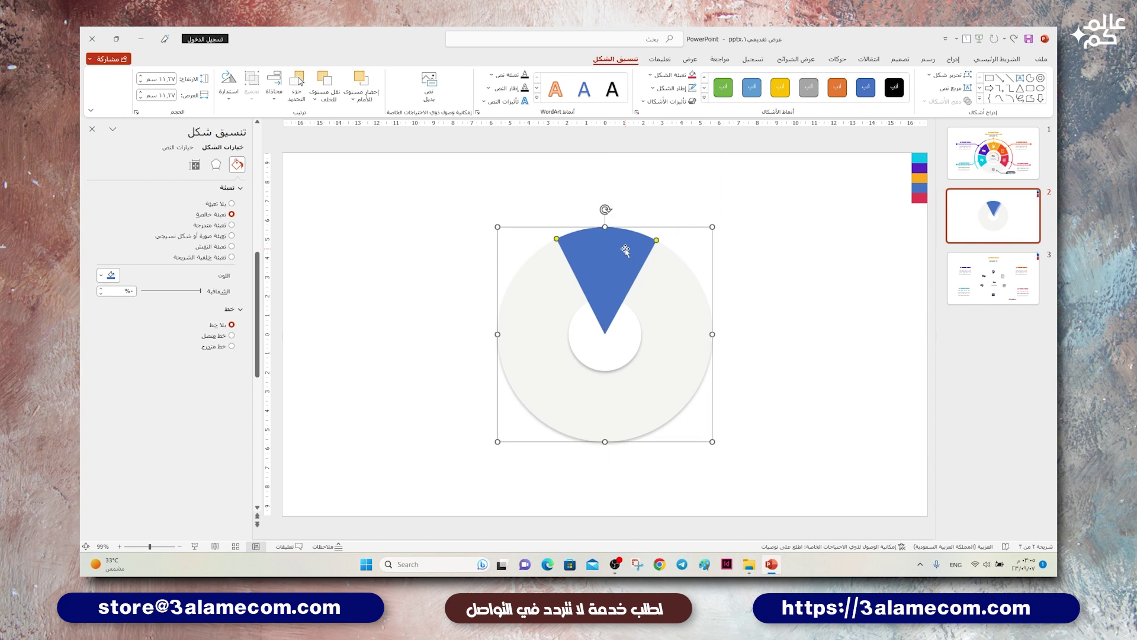
- Duplicate the wedge and rotate the copy around the centre to the lower right
key(alt+Right)
key(alt+Right)
key(alt+Right)
key(alt+Right)
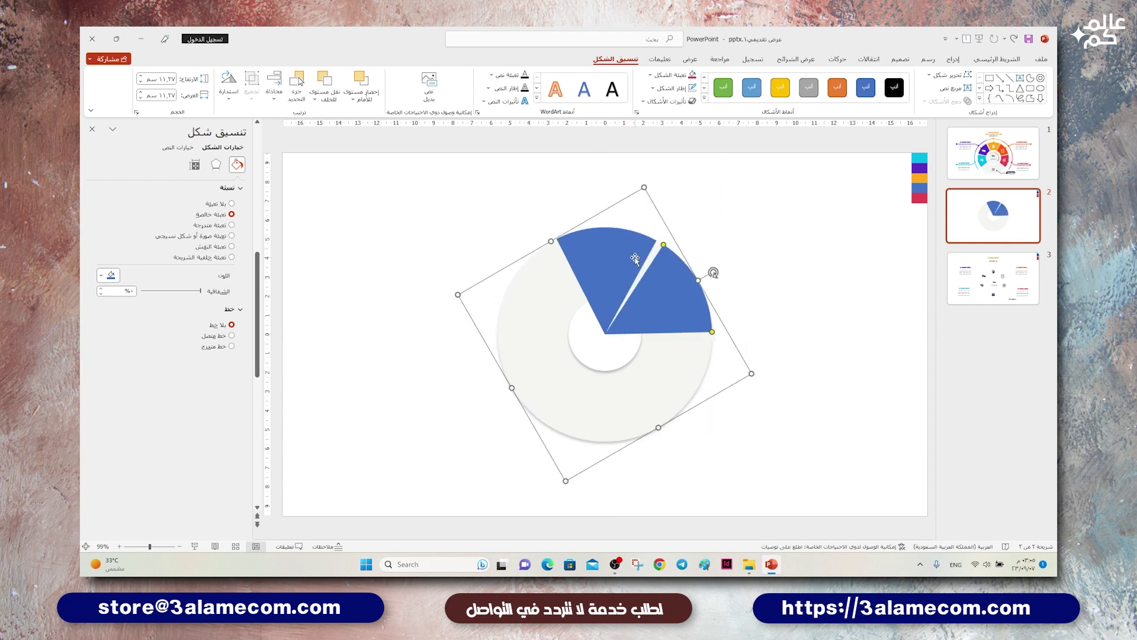
drag(713, 273, 726, 364)
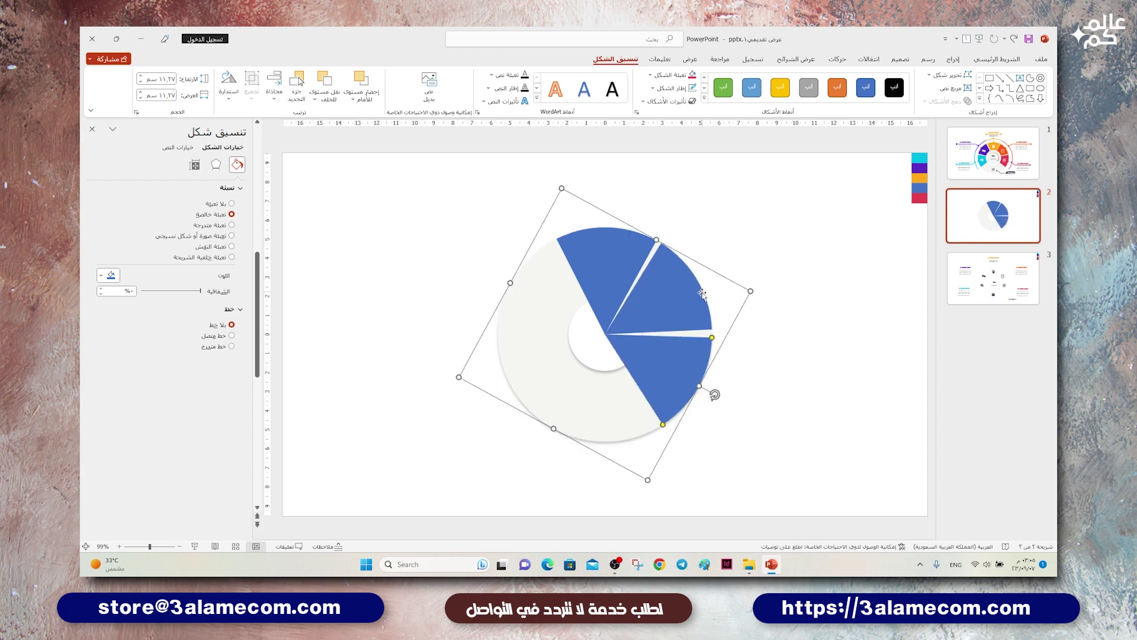
mouse_move(715, 394)
mouse_down()
mouse_move(721, 274)
mouse_move(711, 269)
mouse_up()
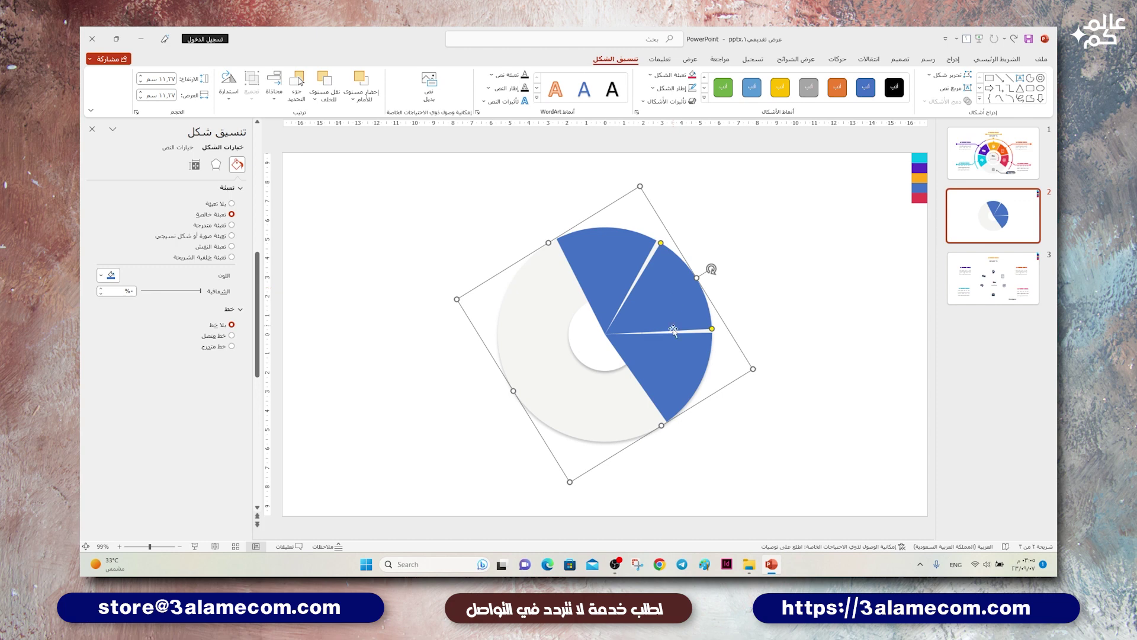
drag(674, 375, 678, 372)
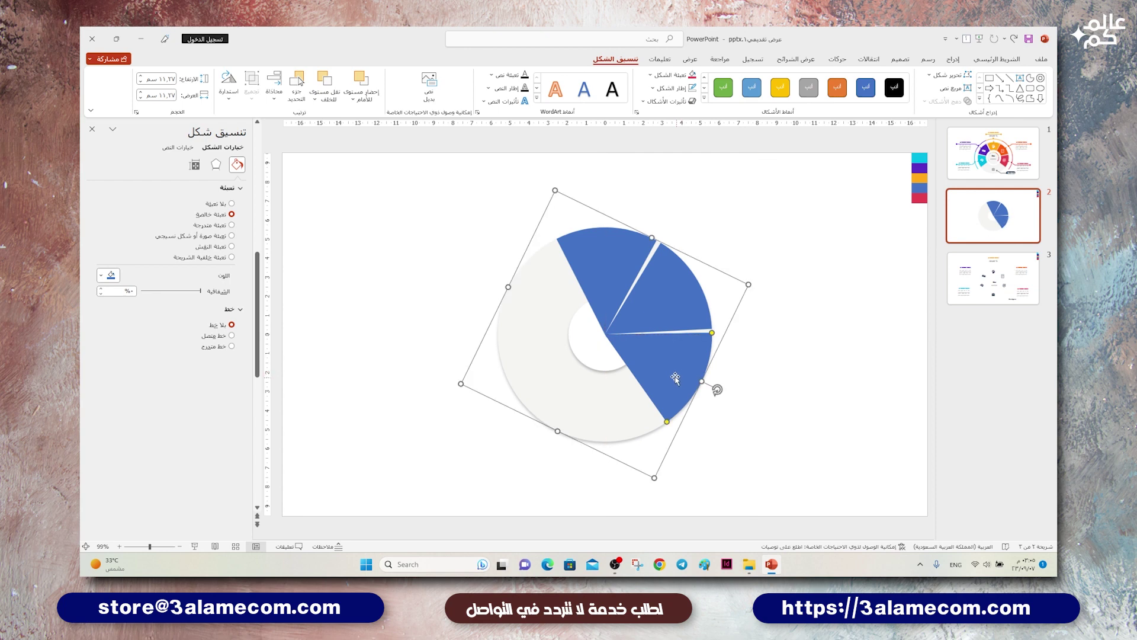
click(274, 90)
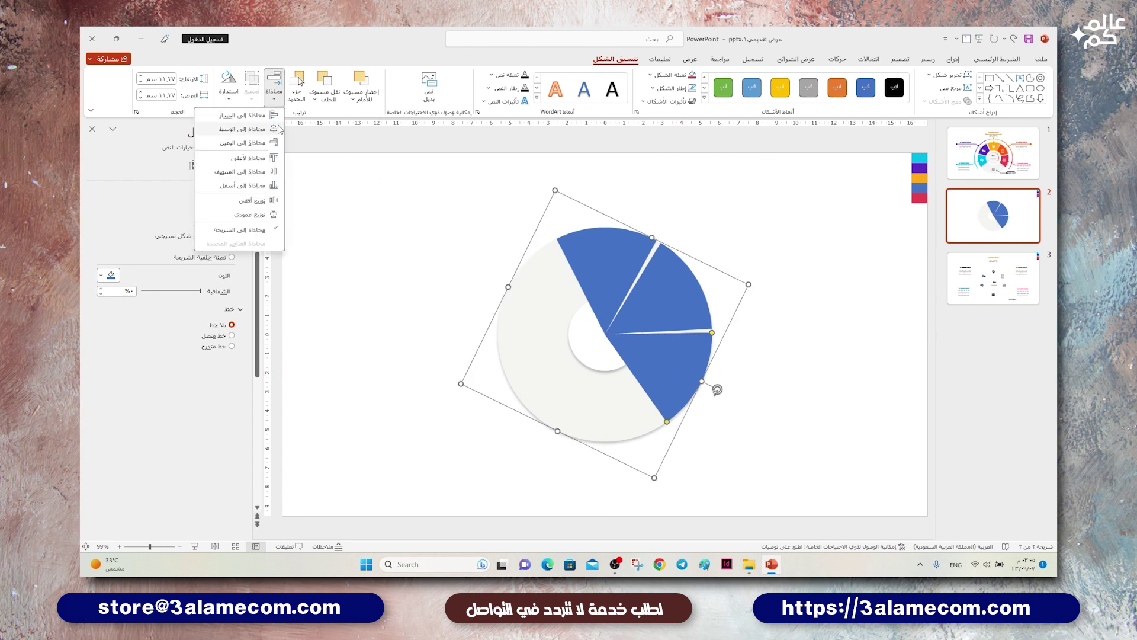
click(275, 173)
- Add upper-left and lower-left wedge copies and fine-tune their angles
key(alt+Right)
key(alt+Right)
key(alt+Right)
key(alt+Right)
key(alt+Right)
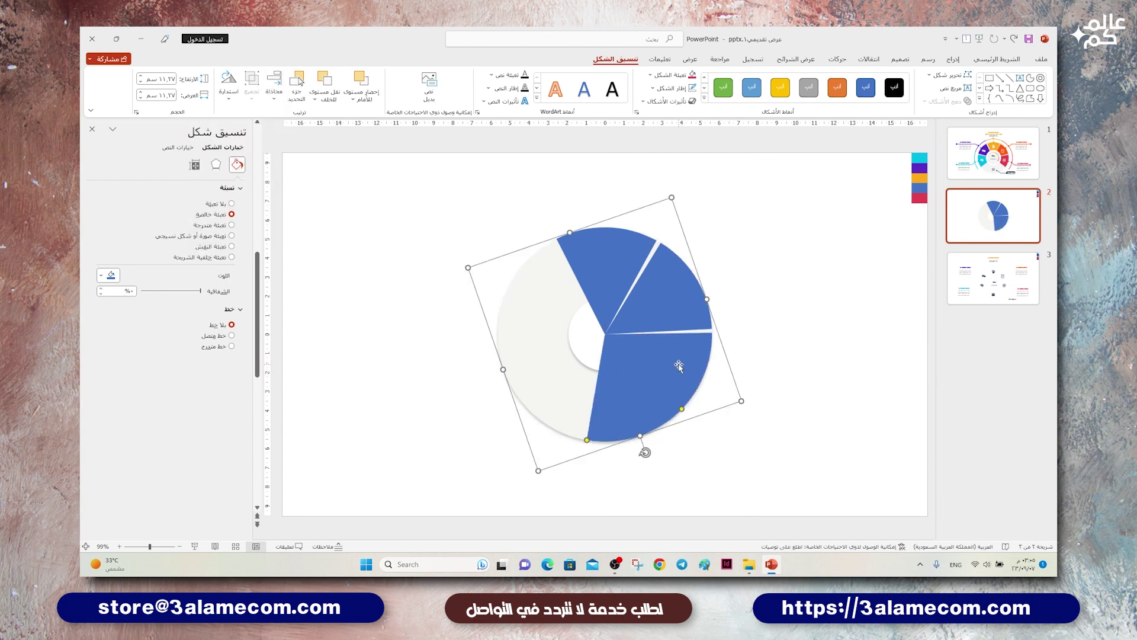
key(alt+Right)
key(alt+Right)
key(alt+Right)
key(alt+Right)
key(alt+Right)
key(alt+Right)
key(alt+Right)
key(alt+Right)
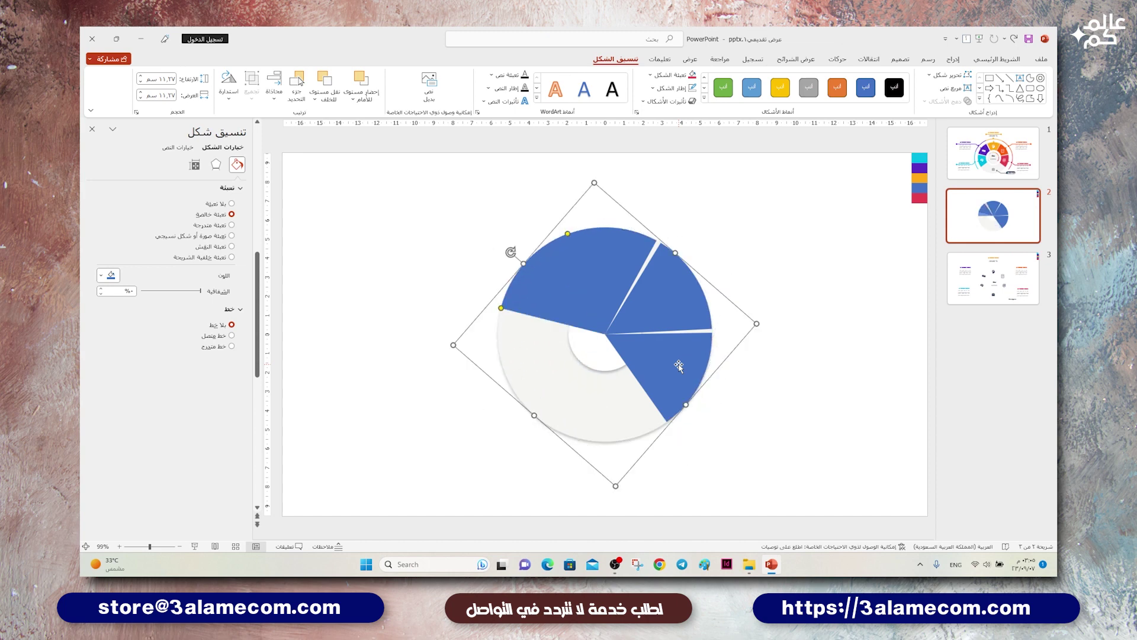
key(alt+Left)
drag(492, 280, 508, 280)
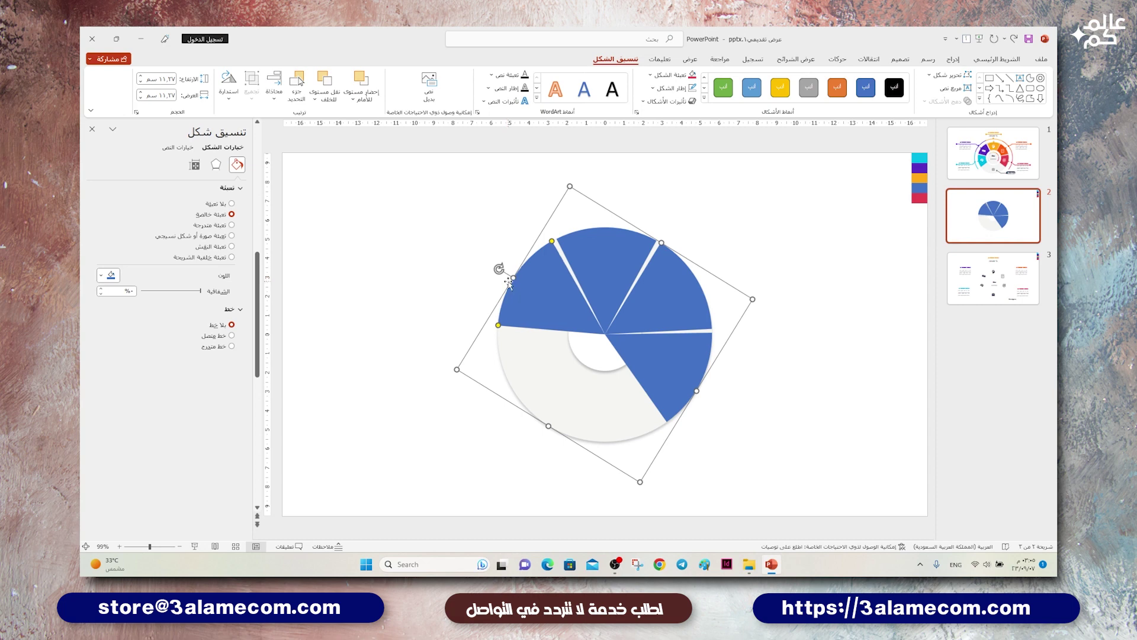
key(alt+Left)
key(alt+Left)
key(alt+Left)
key(alt+Left)
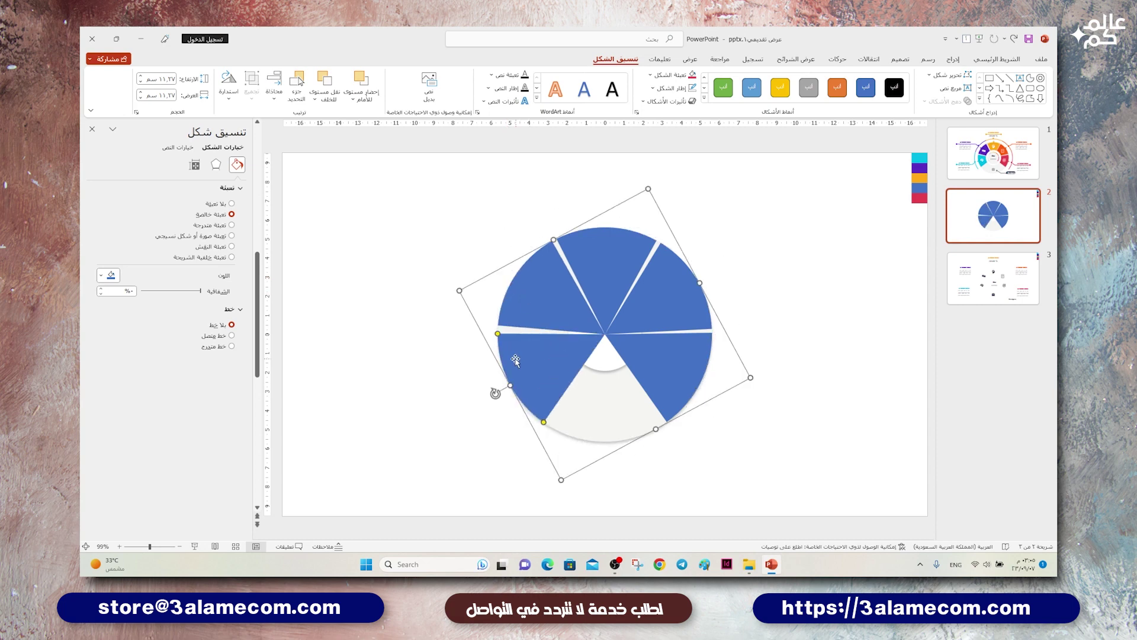
mouse_move(495, 393)
mouse_down()
mouse_move(511, 272)
mouse_move(498, 265)
mouse_move(491, 389)
mouse_move(489, 379)
mouse_up()
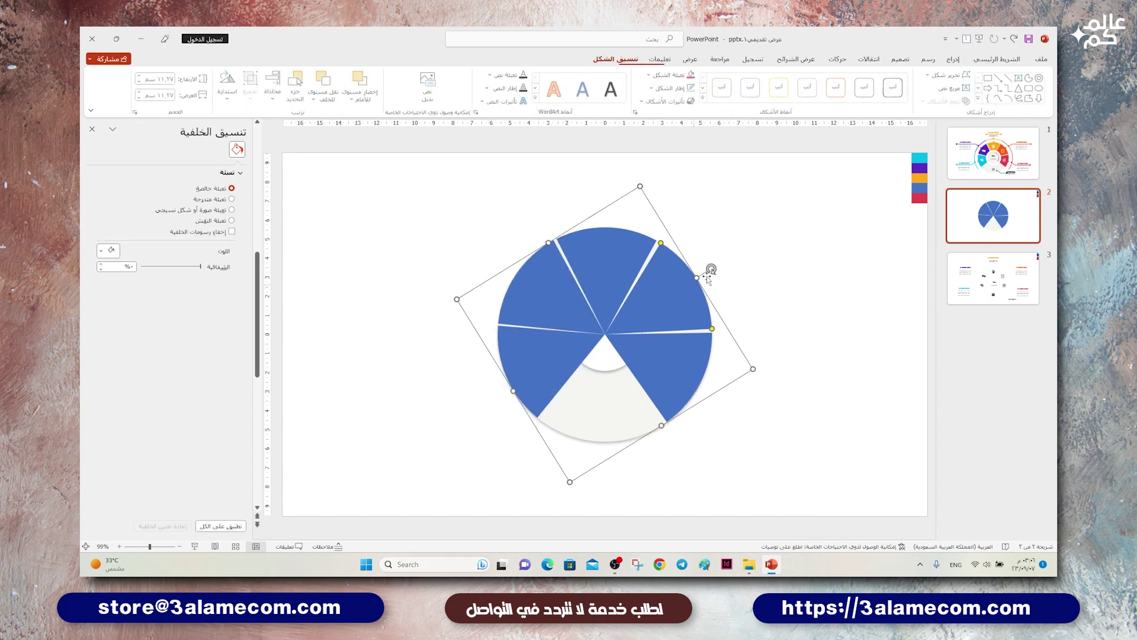
drag(711, 267, 707, 268)
- Adjust the upper-right and lower-right slice angles so the wedges line up
click(680, 351)
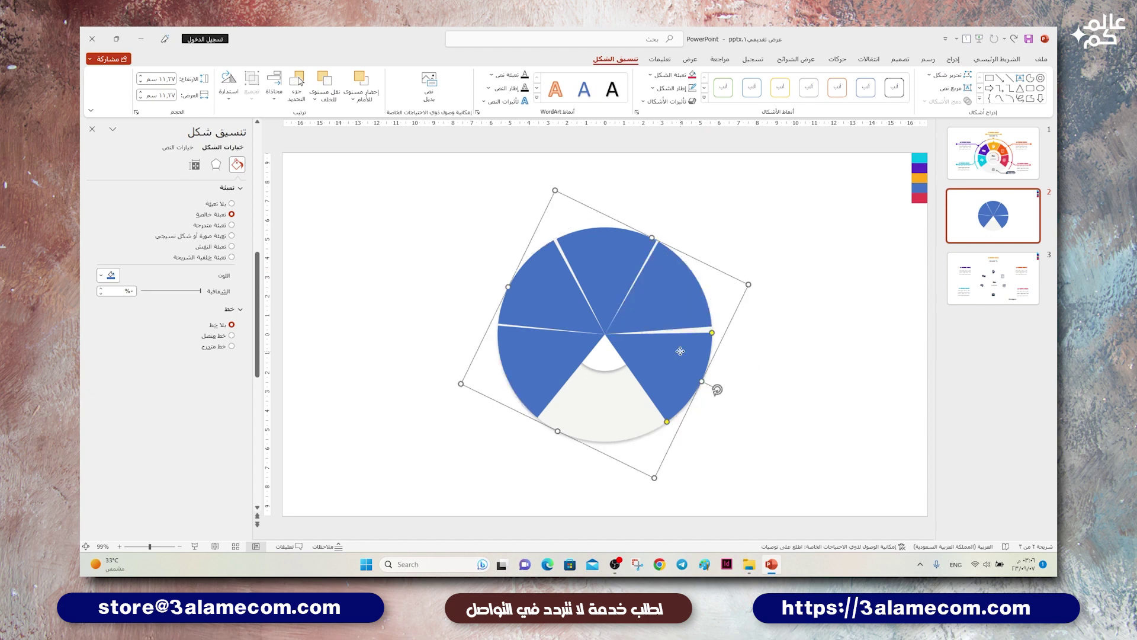
drag(716, 388, 724, 386)
click(676, 293)
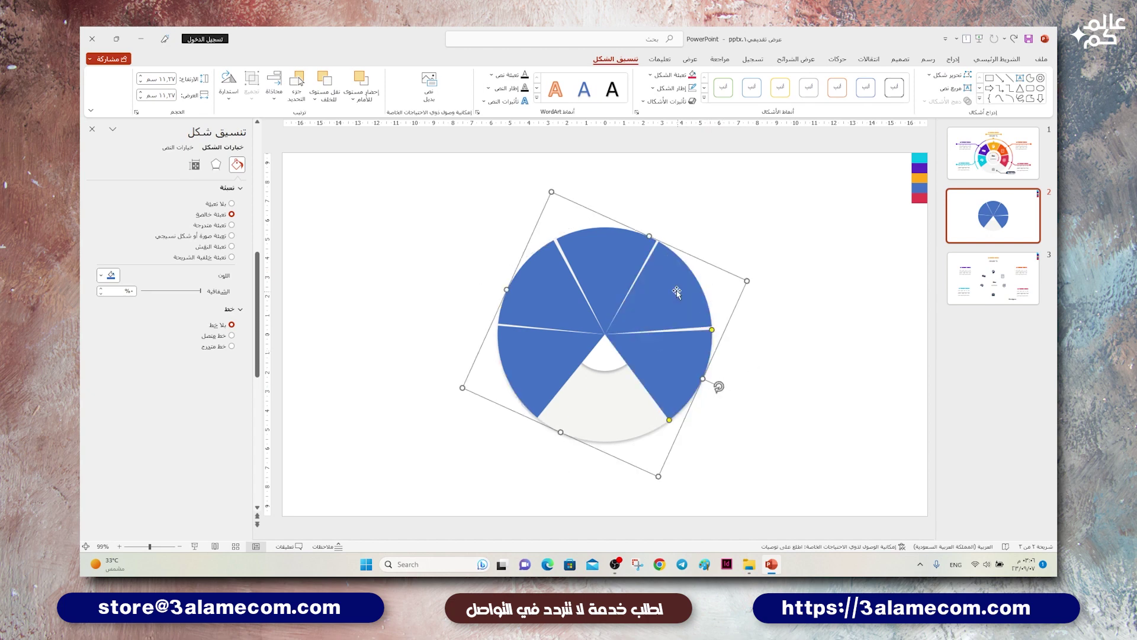
drag(709, 269, 706, 264)
click(680, 368)
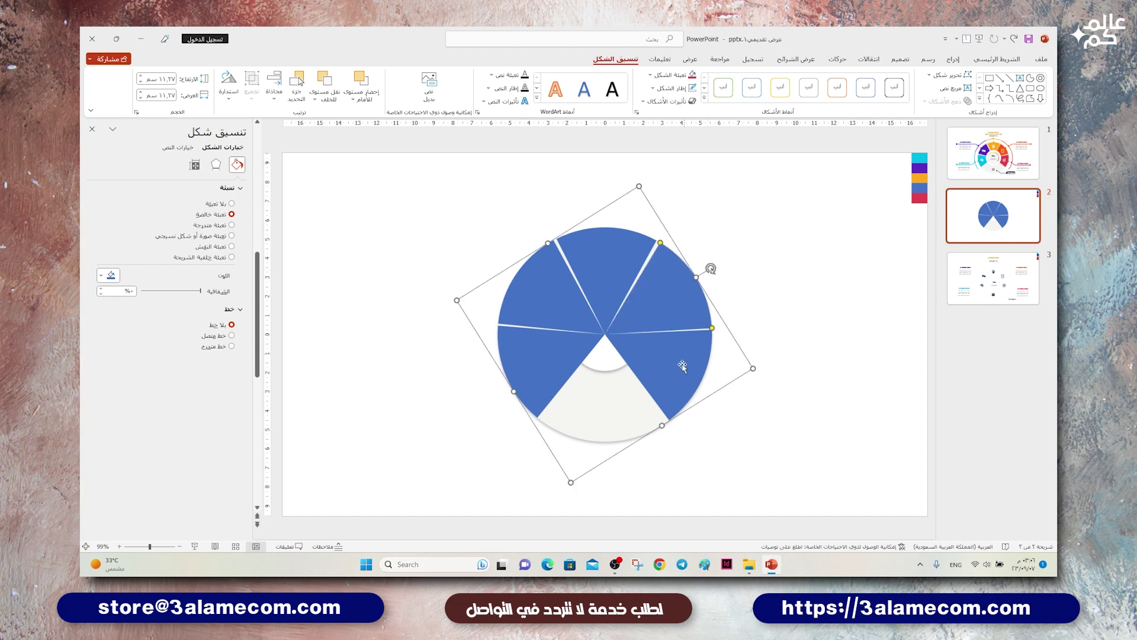
drag(717, 388, 719, 385)
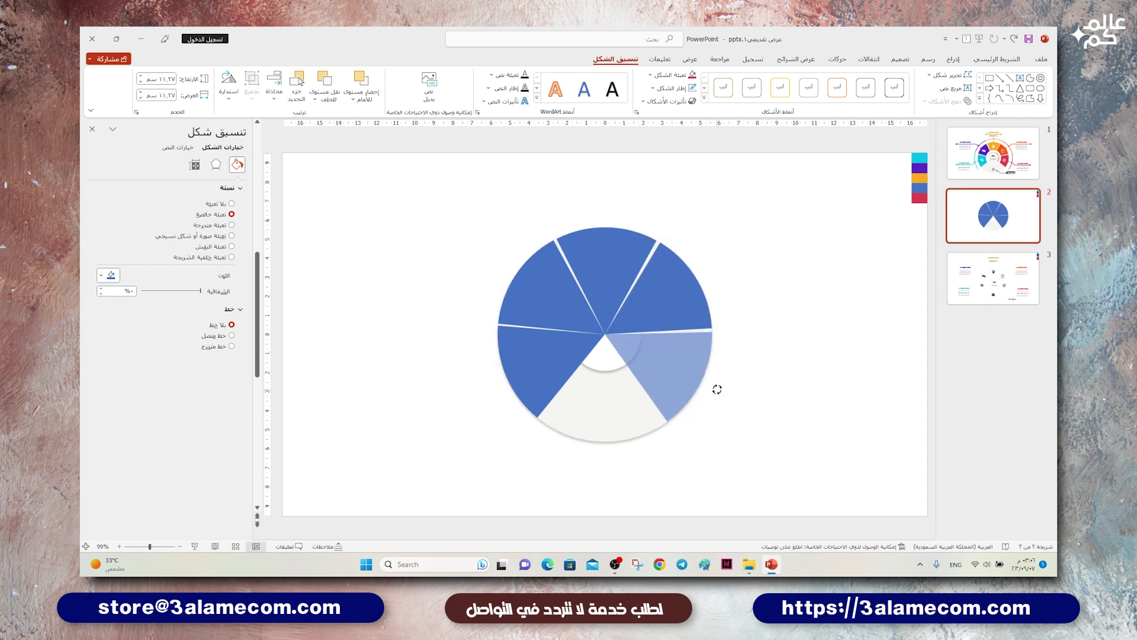
click(748, 384)
- Send all five slices behind the white centre circle and straighten the lower-left slice
click(686, 294)
shift+click(592, 299)
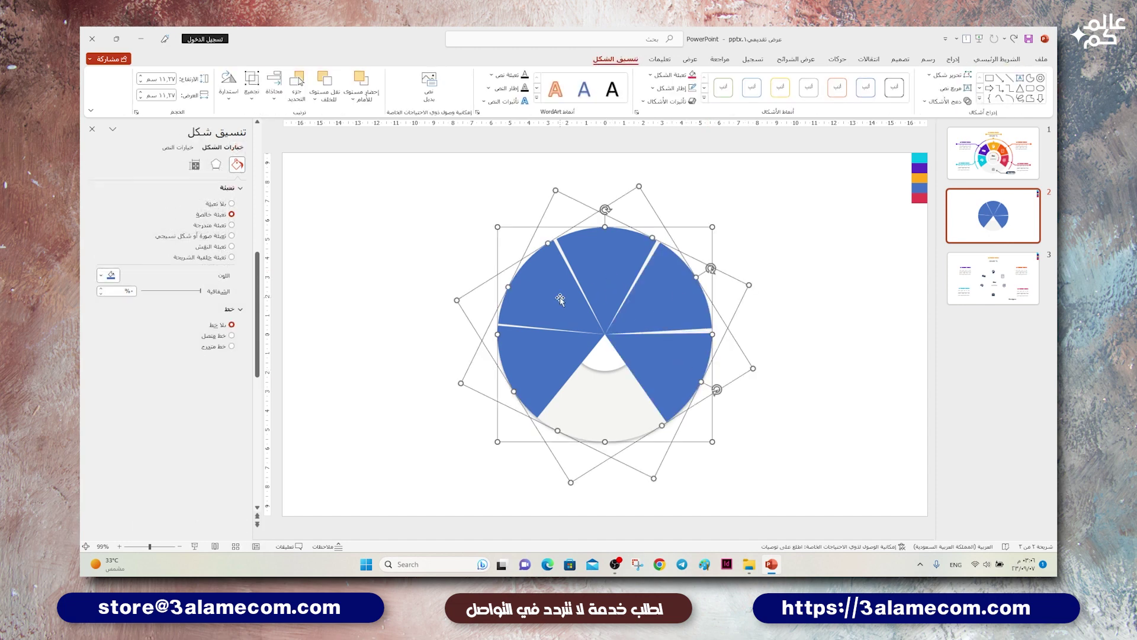
shift+click(539, 360)
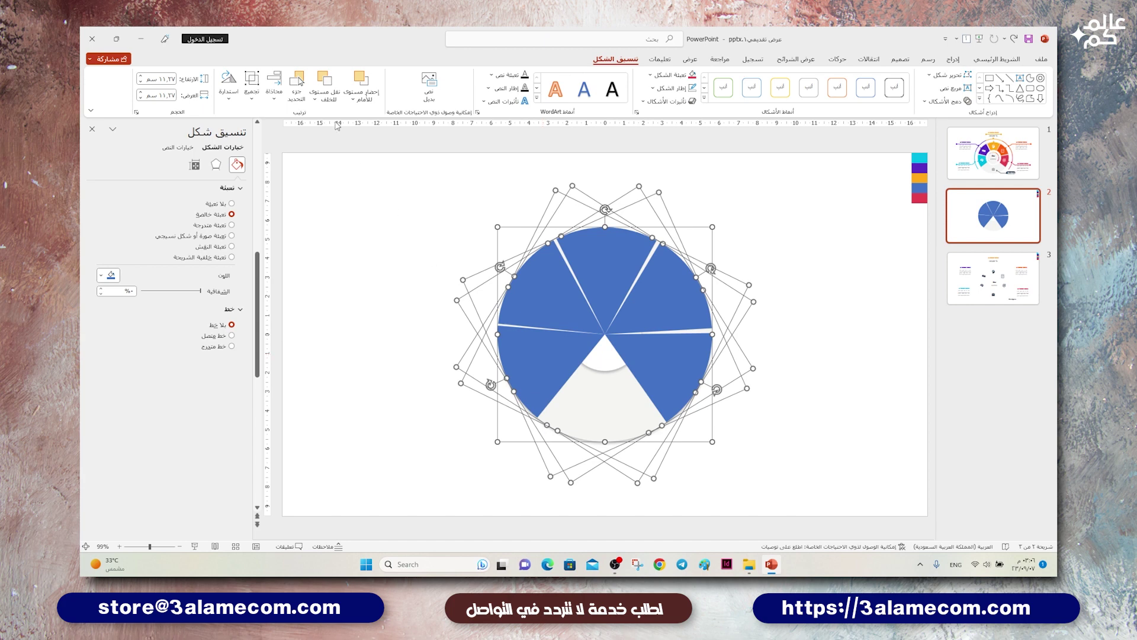
click(324, 80)
click(400, 303)
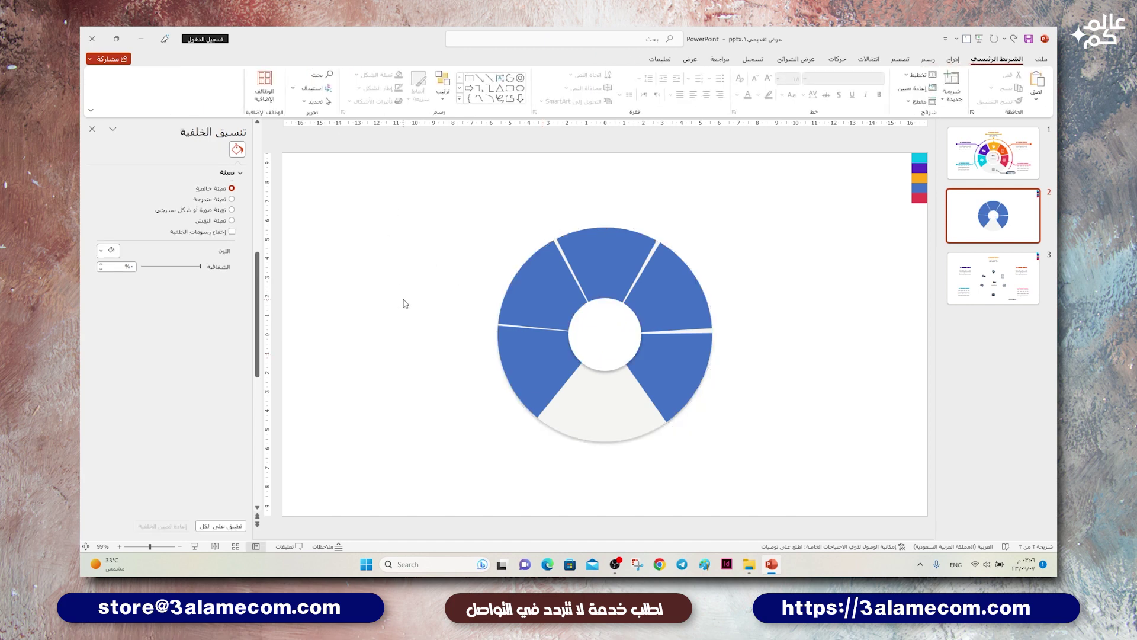
click(522, 339)
drag(490, 385, 492, 387)
click(457, 369)
- Insert a centred thin donut at the chart centre with no outline and white fill
click(953, 59)
click(881, 86)
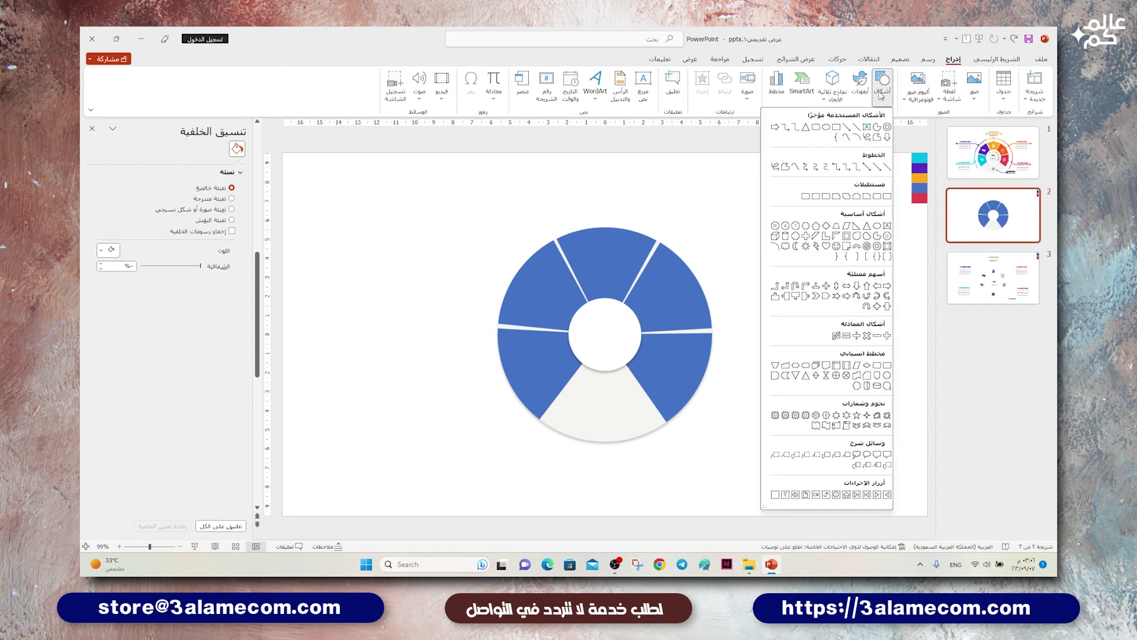
click(877, 247)
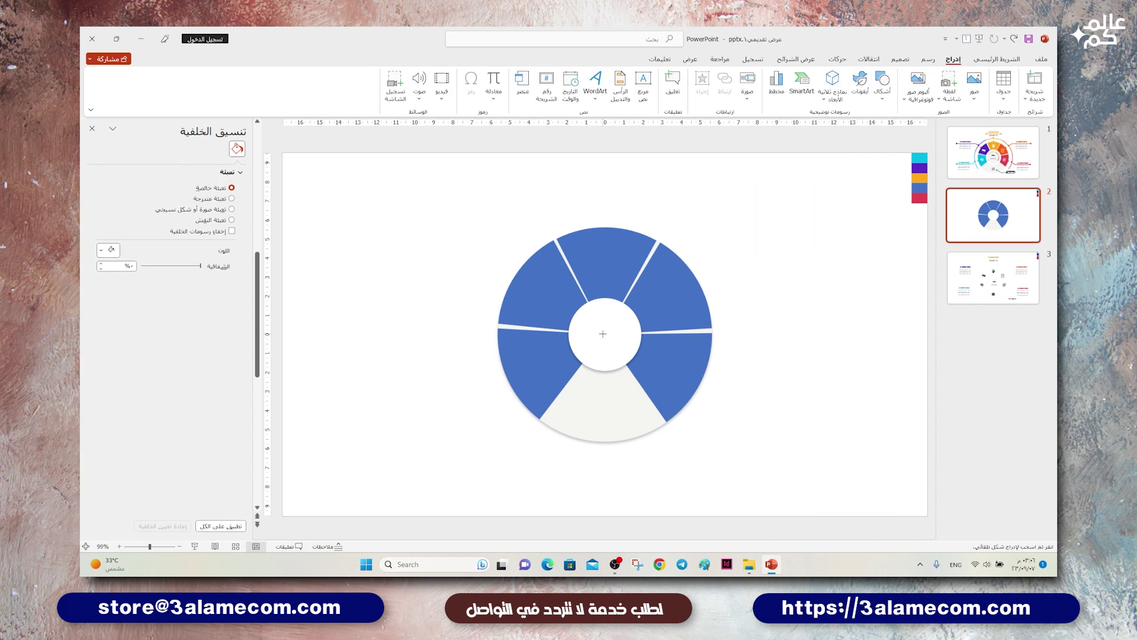
drag(602, 333, 661, 390)
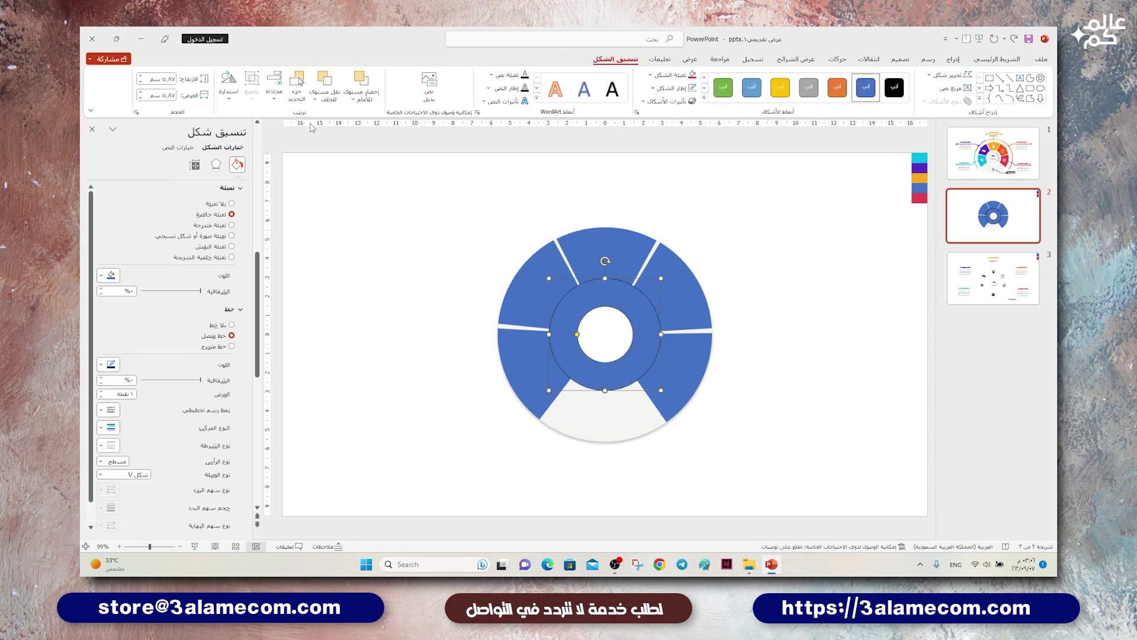
click(275, 89)
click(274, 89)
click(274, 89)
click(275, 88)
drag(575, 333, 561, 333)
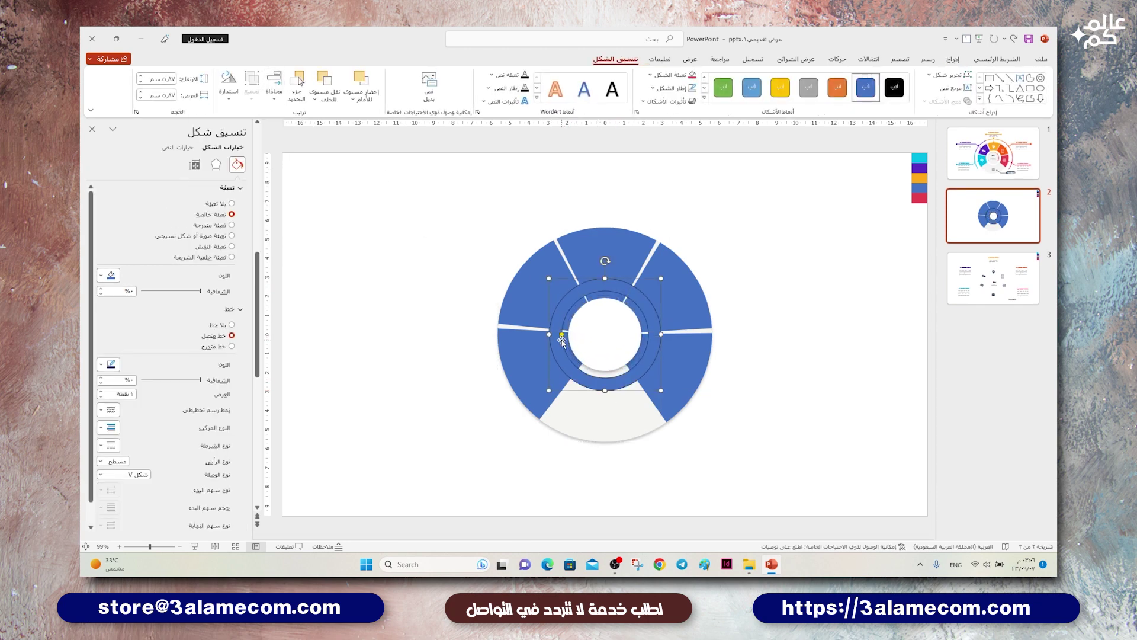
click(669, 88)
click(667, 210)
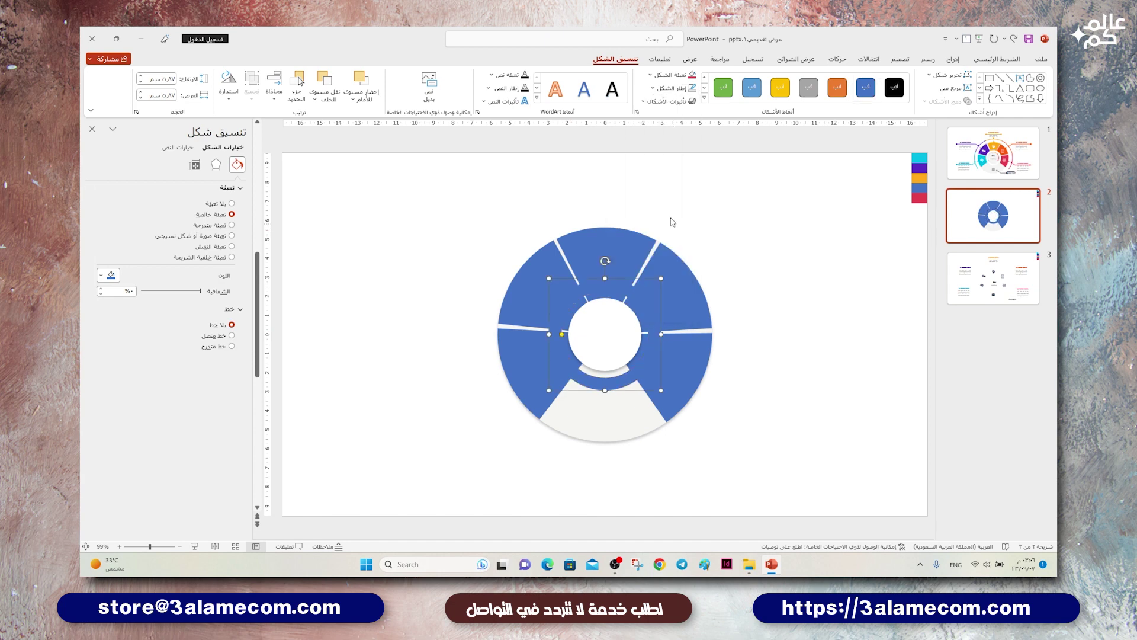
click(655, 78)
click(695, 102)
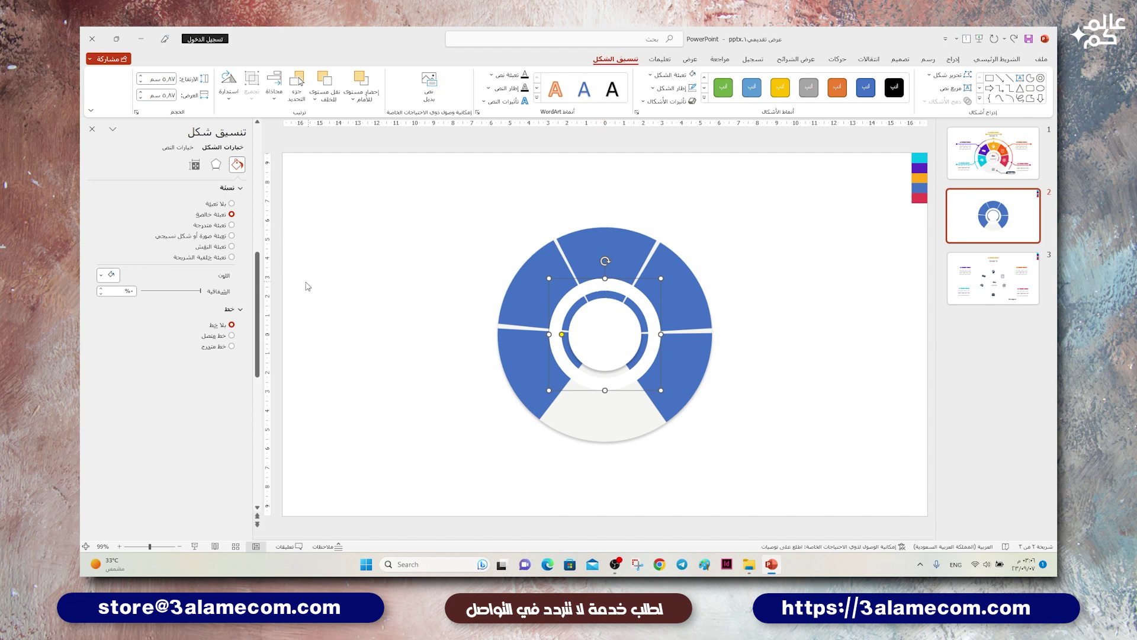
- Give the inner circle a solid recent-colour outline at 0.5 pt and shrink it around its centre
click(230, 335)
click(110, 364)
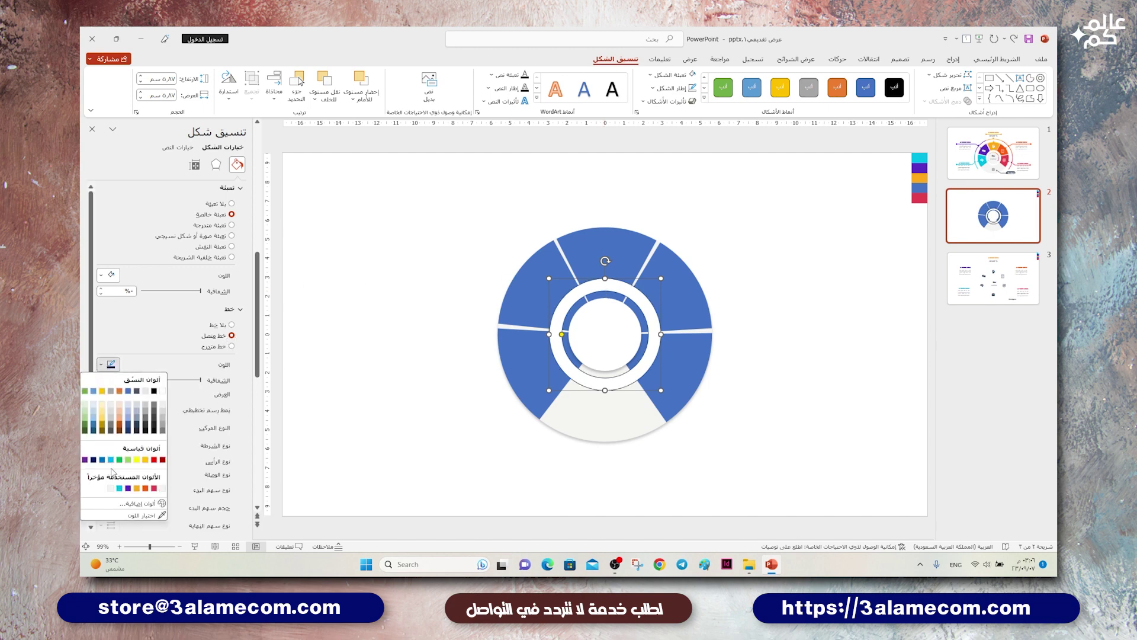
click(154, 488)
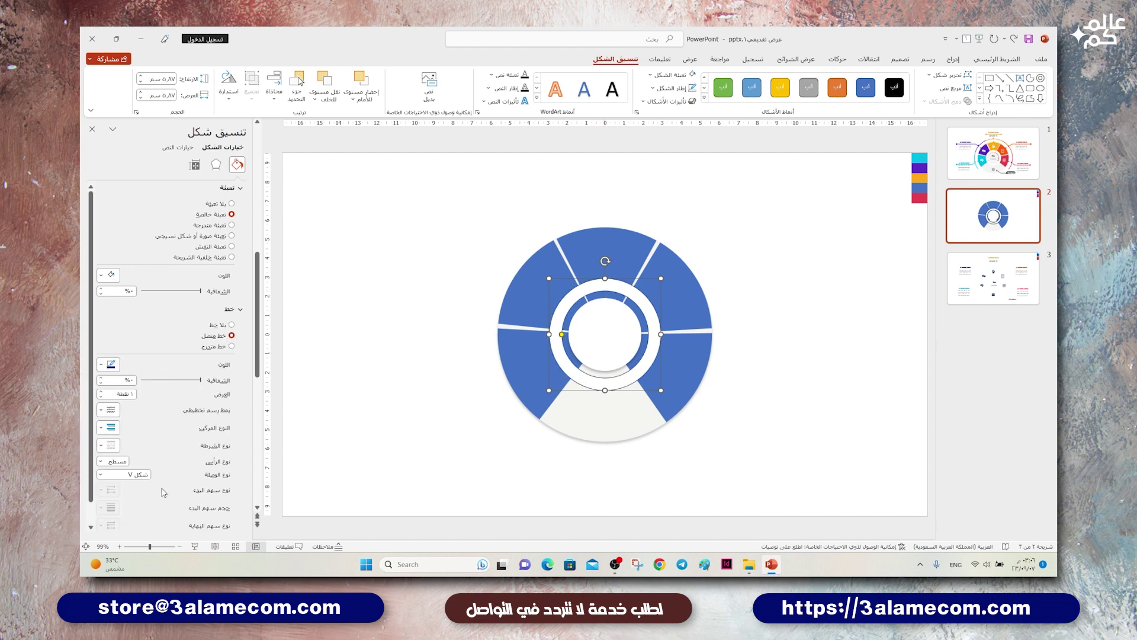
click(101, 396)
click(100, 396)
click(101, 395)
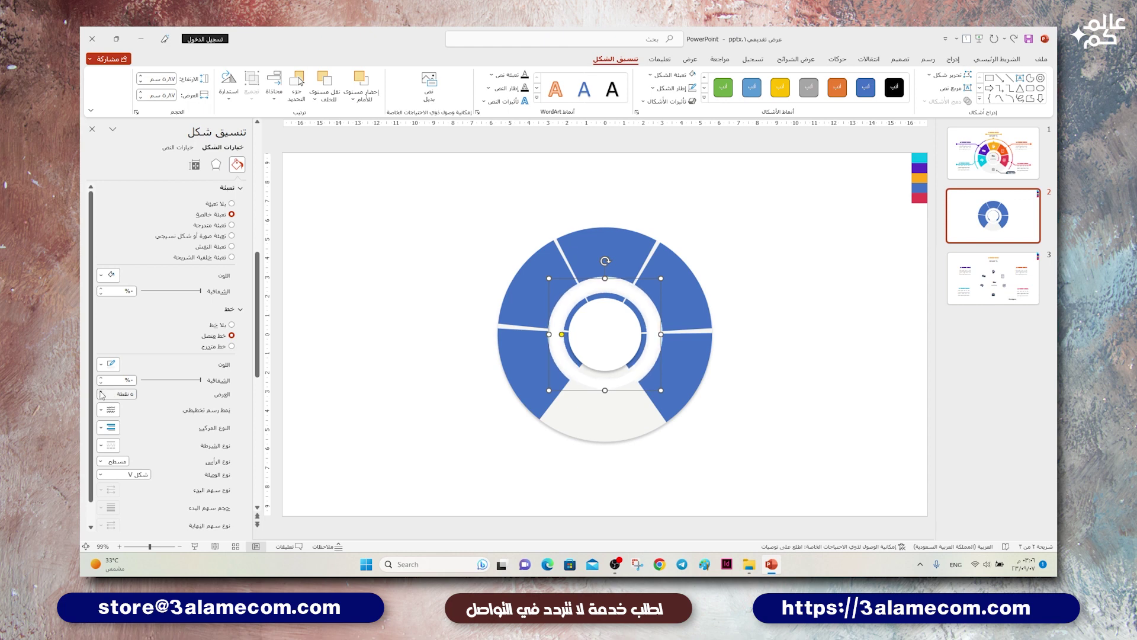
click(101, 395)
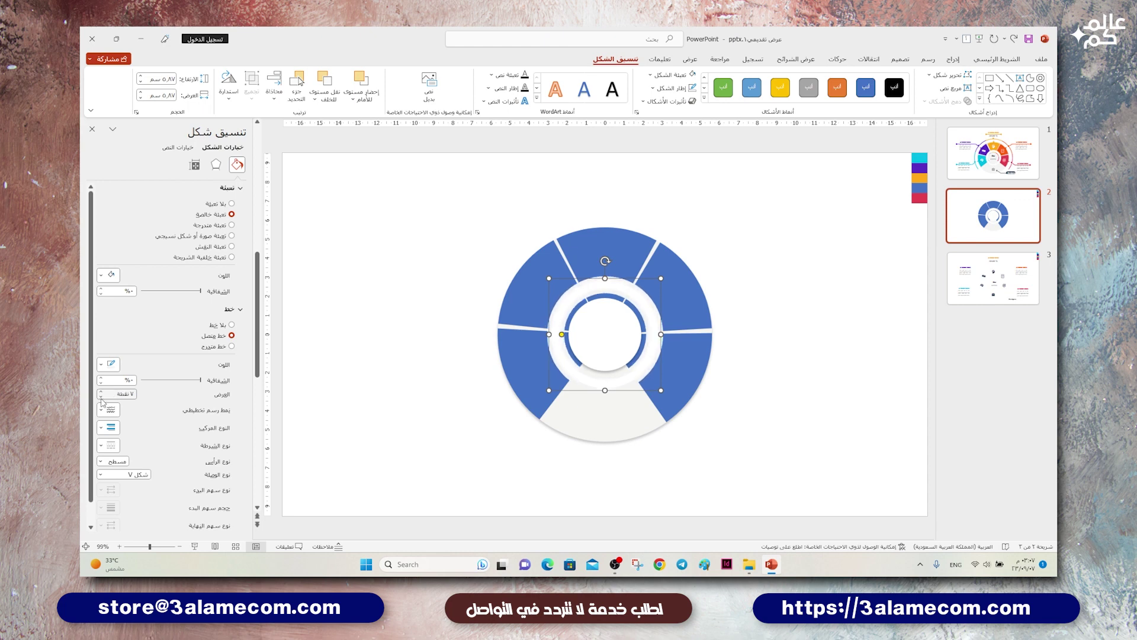
click(102, 397)
click(101, 397)
ctrl+scroll(651, 302, up, 5)
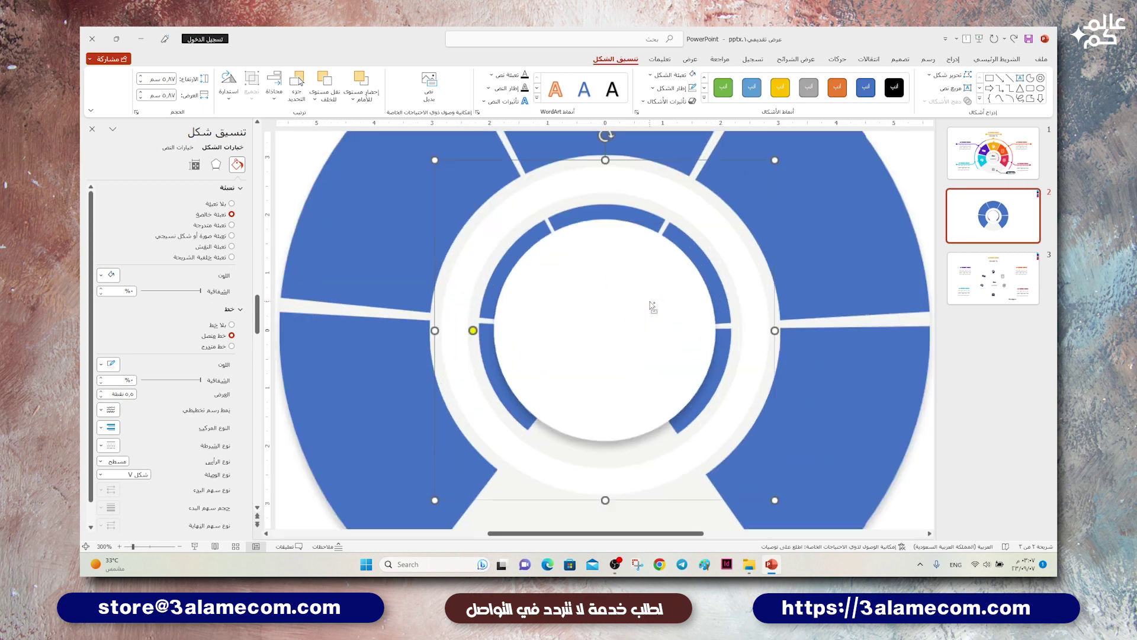
drag(774, 160, 762, 172)
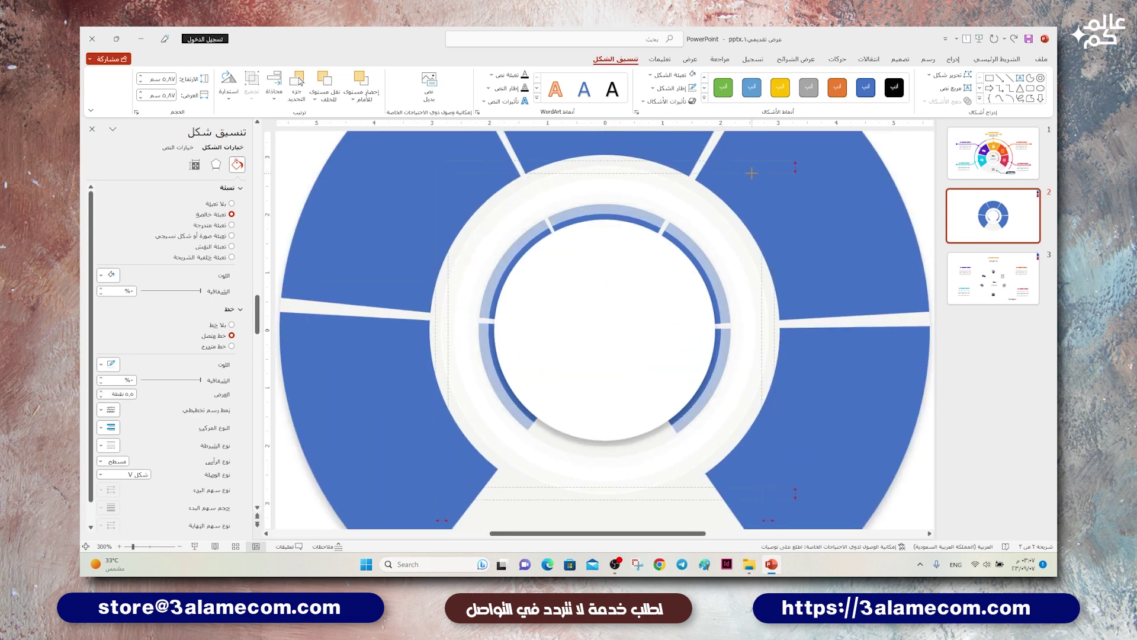
ctrl+scroll(568, 320, down, 5)
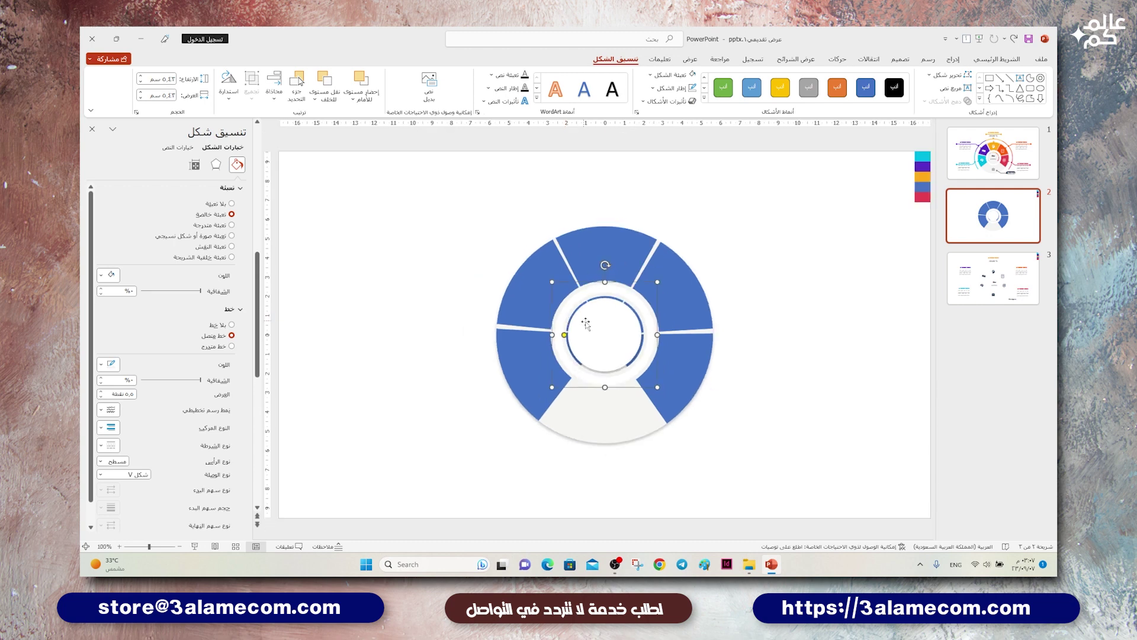
- Fill the lower-right wedge of the ring red
click(755, 299)
click(701, 368)
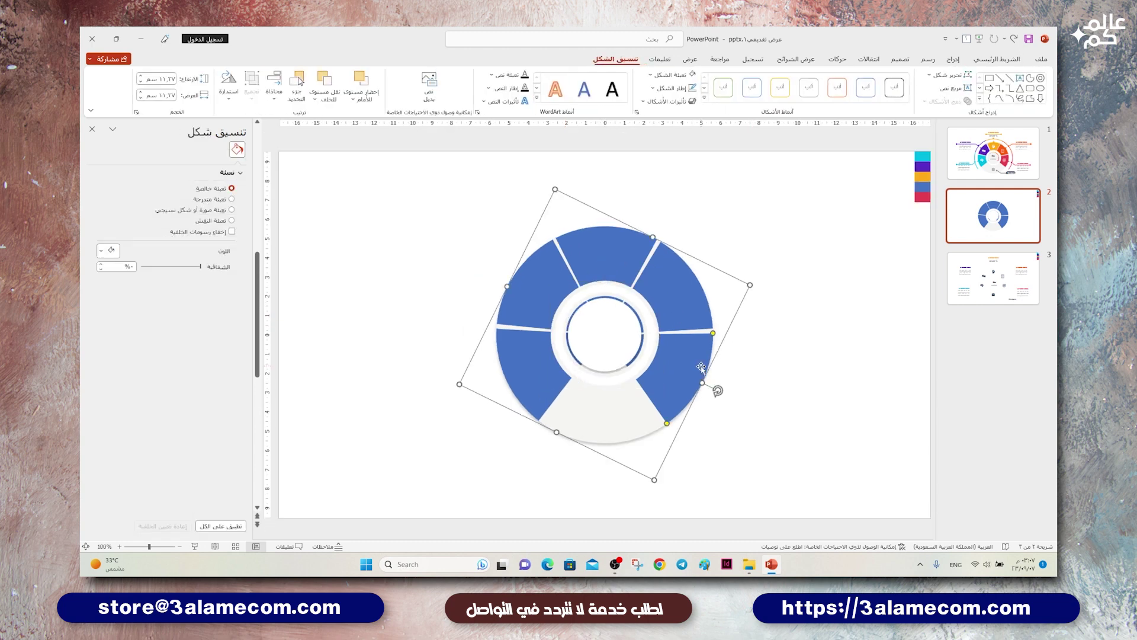
click(112, 281)
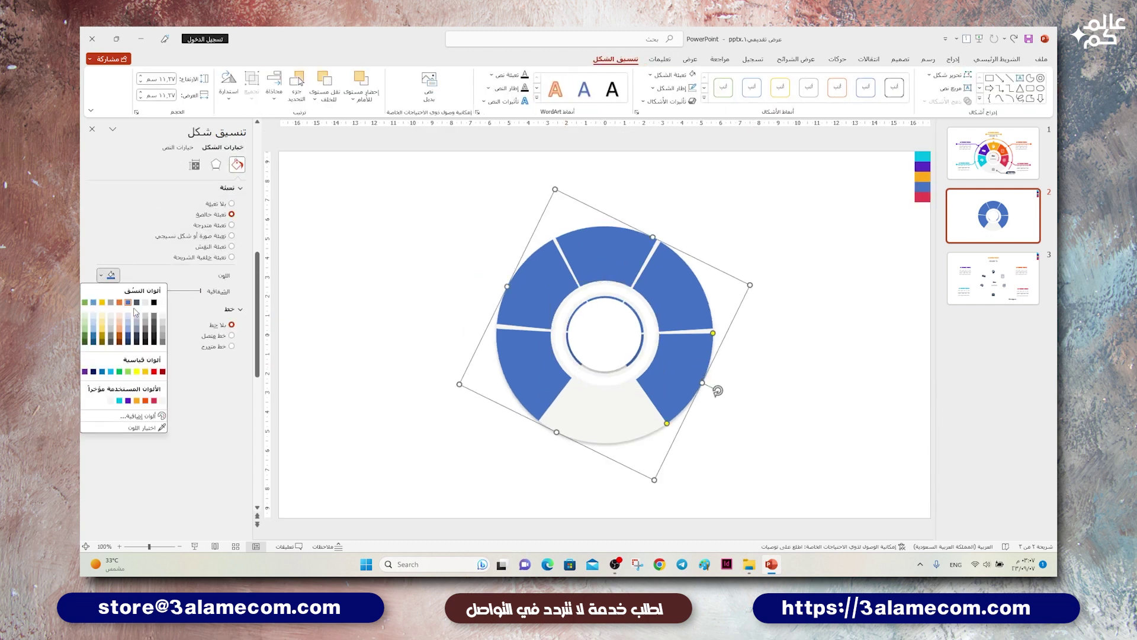
click(157, 427)
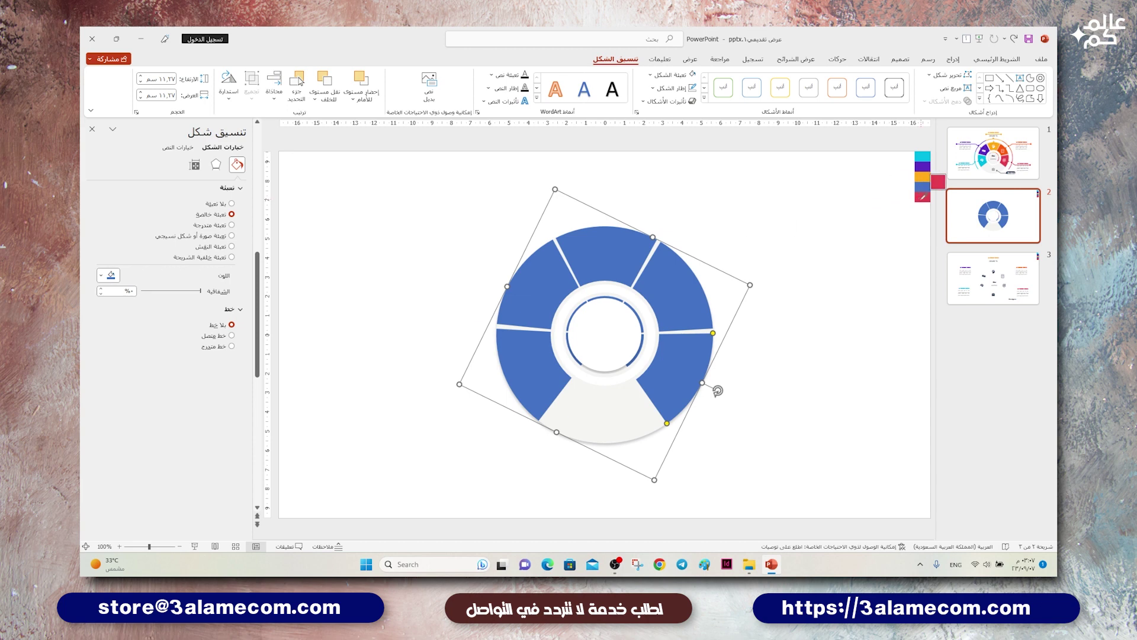
click(922, 196)
- Start eyedropping a colour for the upper-right wedge, cancel it, and reselect the wedge ring
click(704, 305)
click(109, 275)
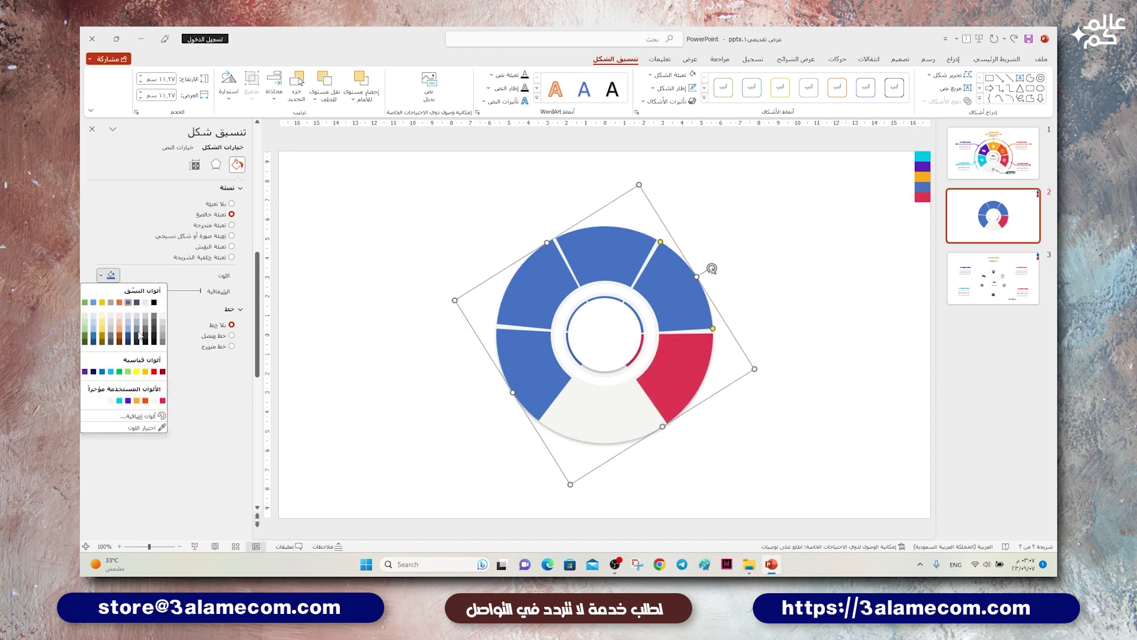
click(151, 431)
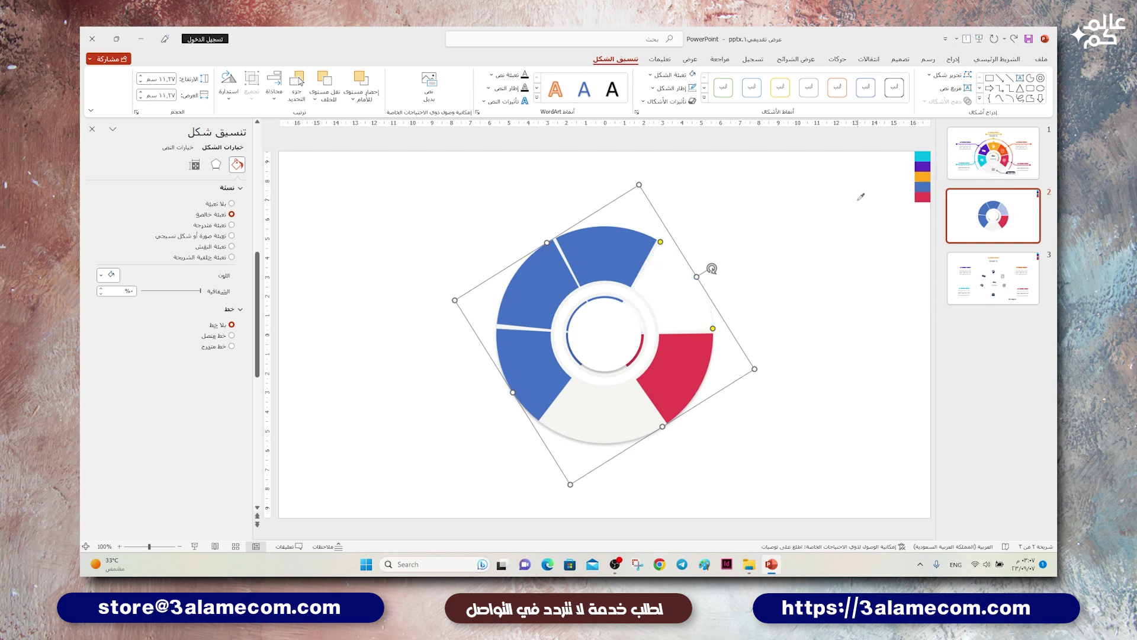
key(Escape)
click(855, 222)
click(690, 287)
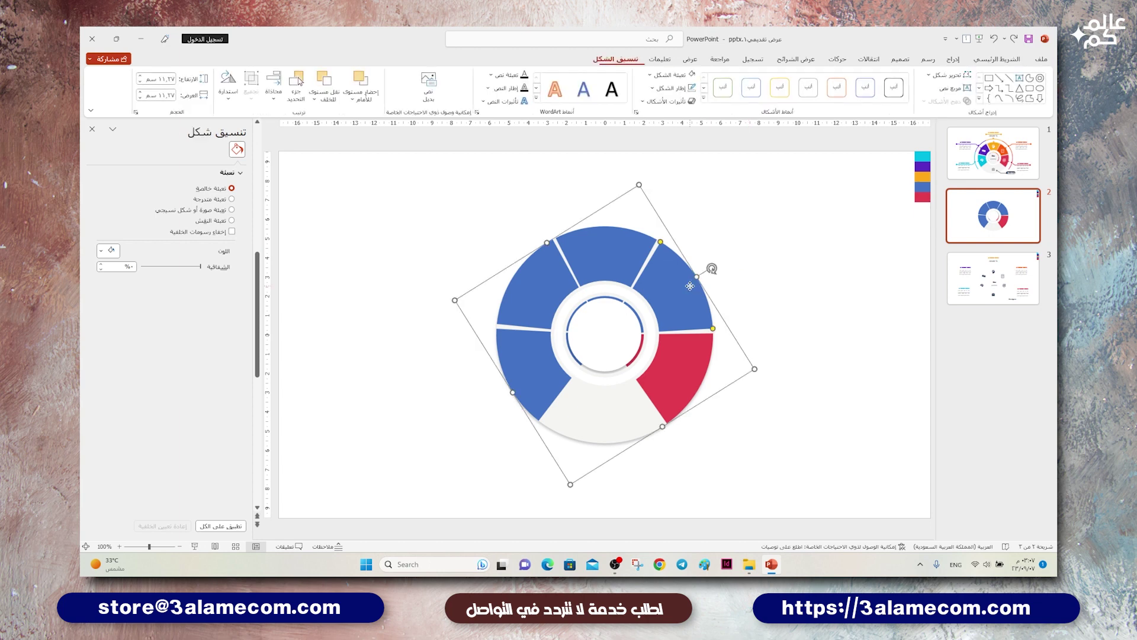
click(115, 275)
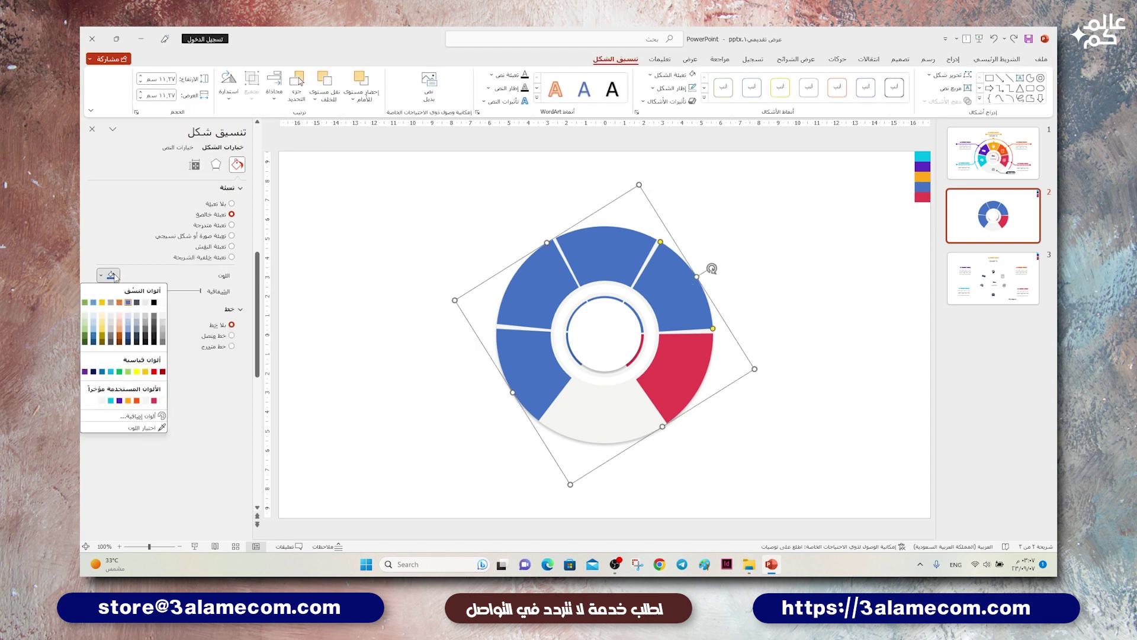
- Make one block of the colour strip at the slide's right edge orange
click(443, 321)
click(848, 199)
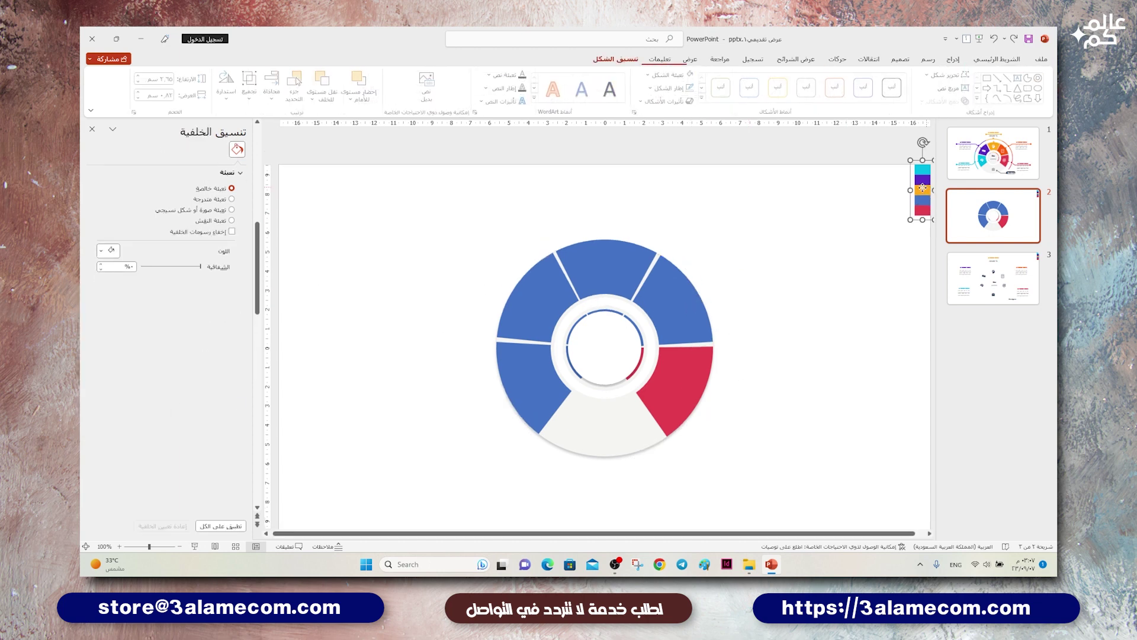
click(923, 205)
click(924, 205)
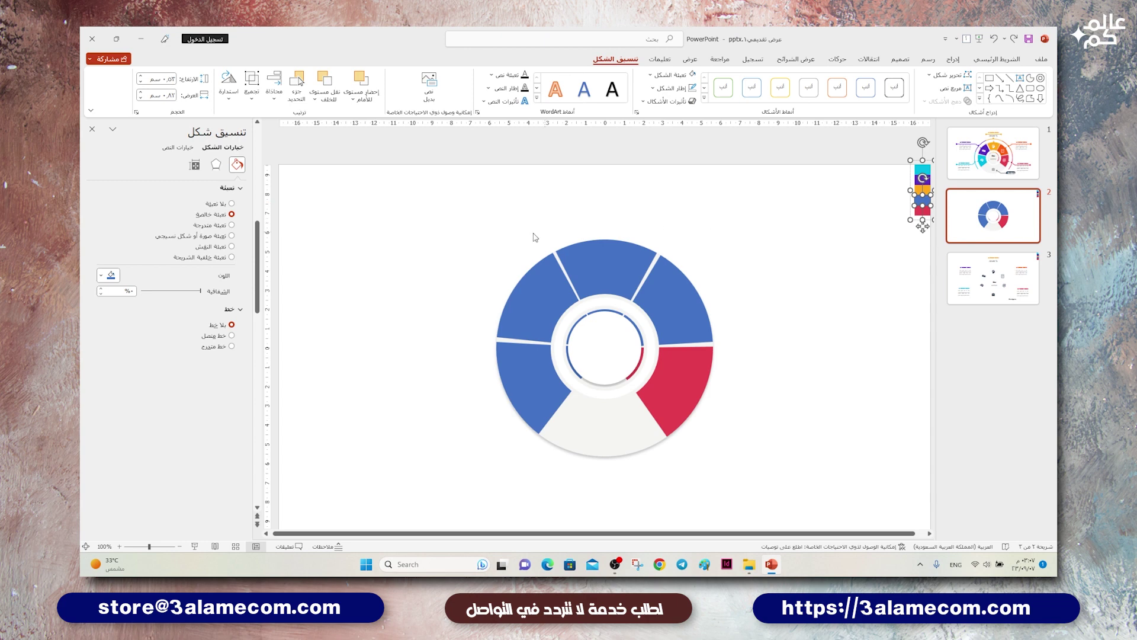
click(99, 275)
click(136, 400)
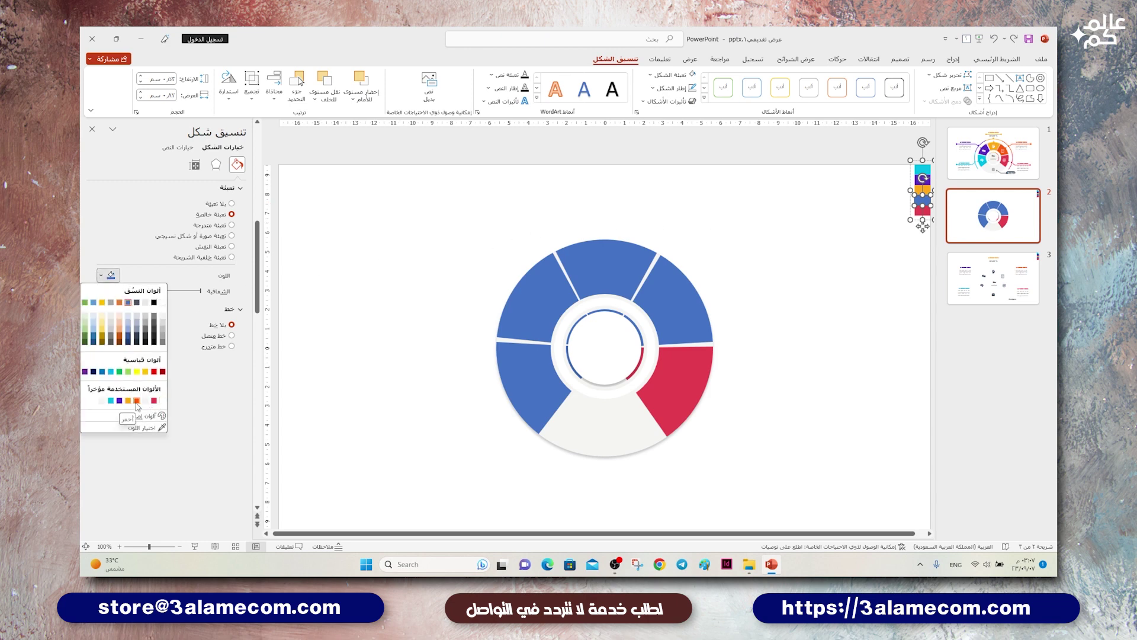
click(801, 230)
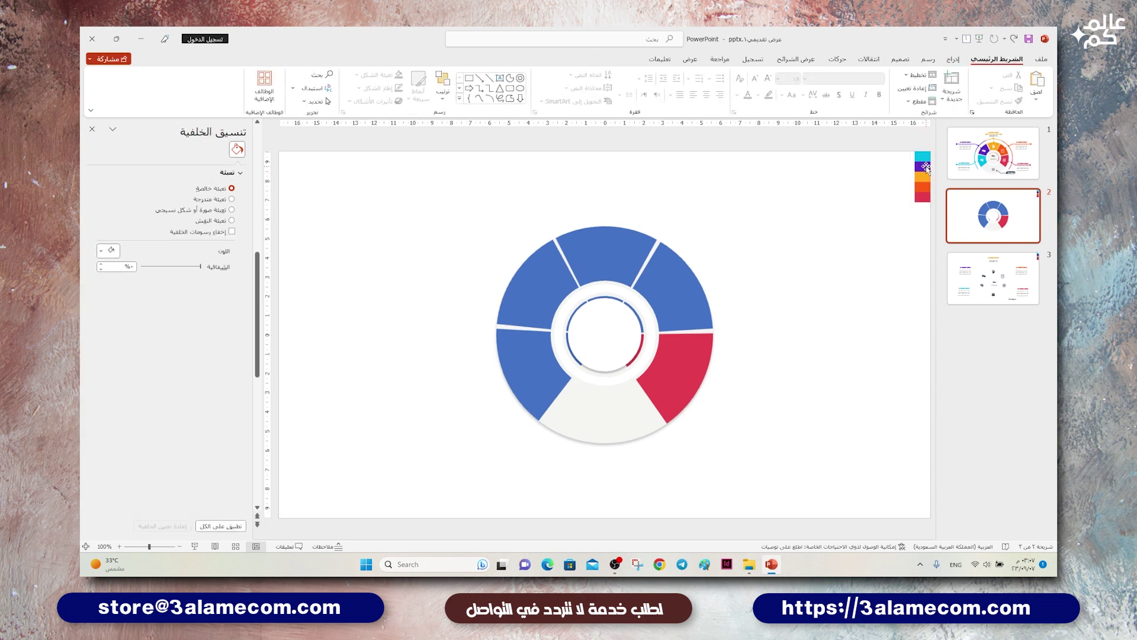
- Eyedrop strip colours to make the upper-right wedge orange and the top wedge yellow-orange
click(654, 279)
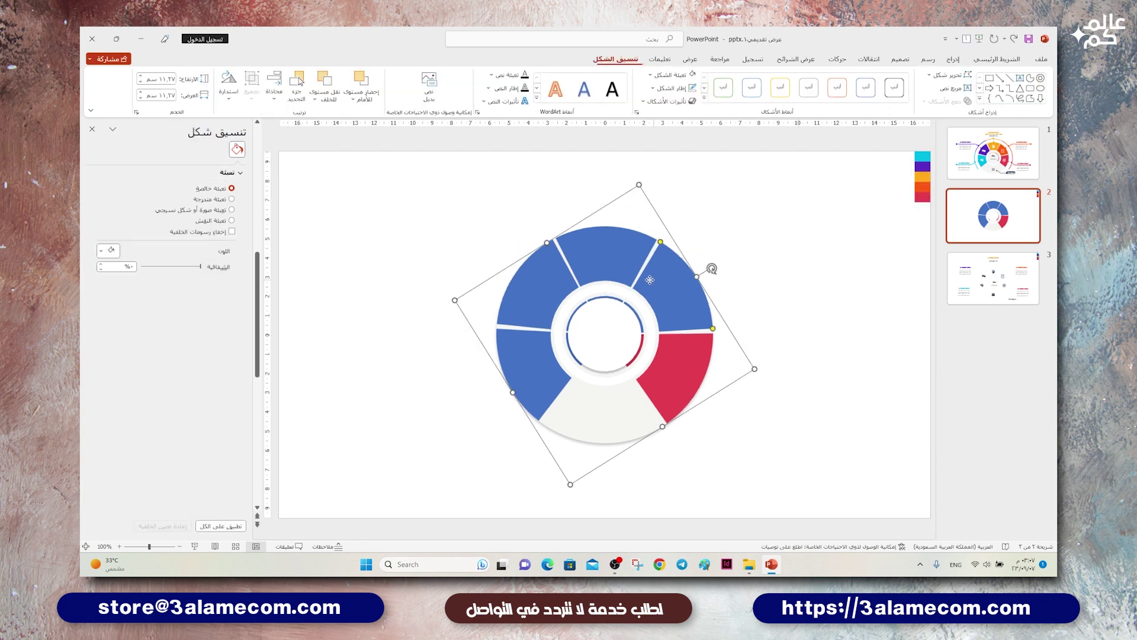
click(102, 275)
click(124, 428)
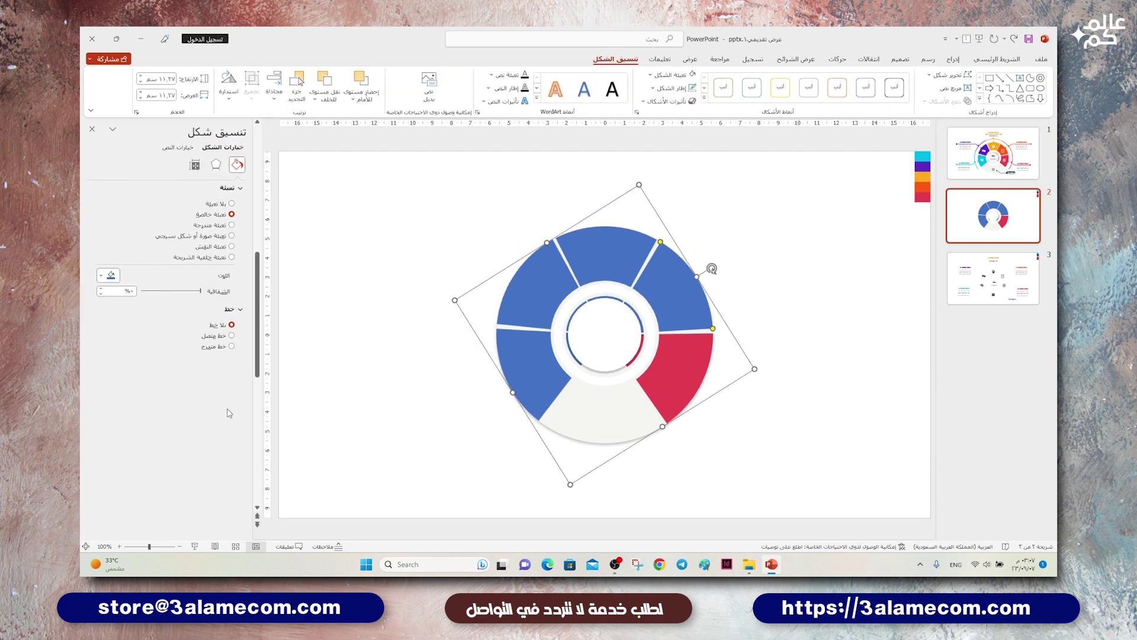
click(922, 188)
click(611, 244)
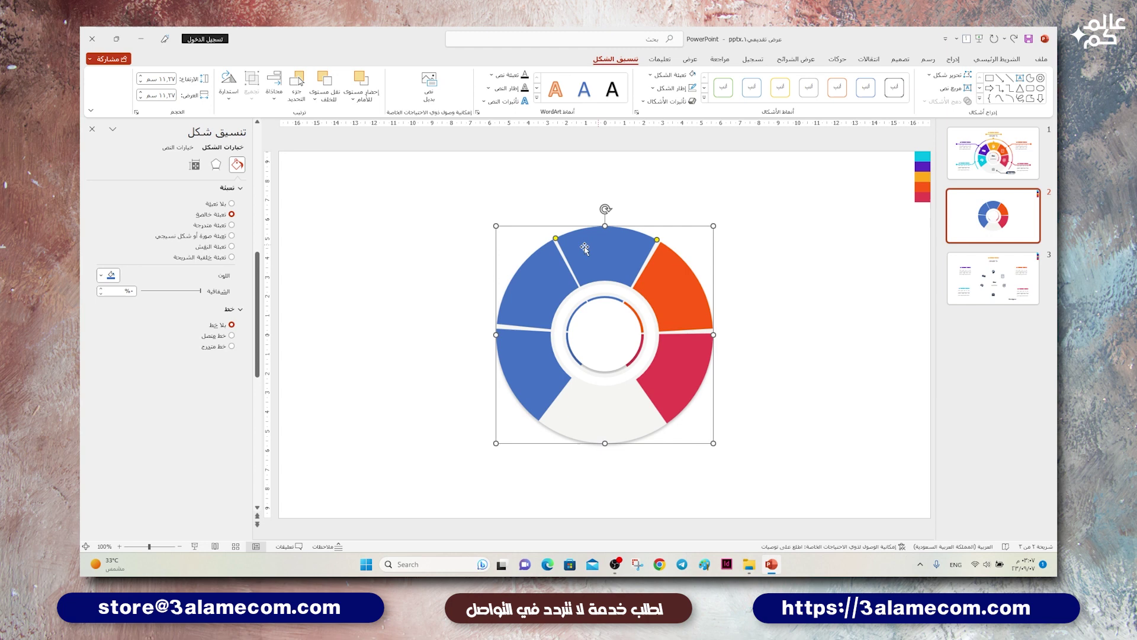
click(108, 275)
click(148, 430)
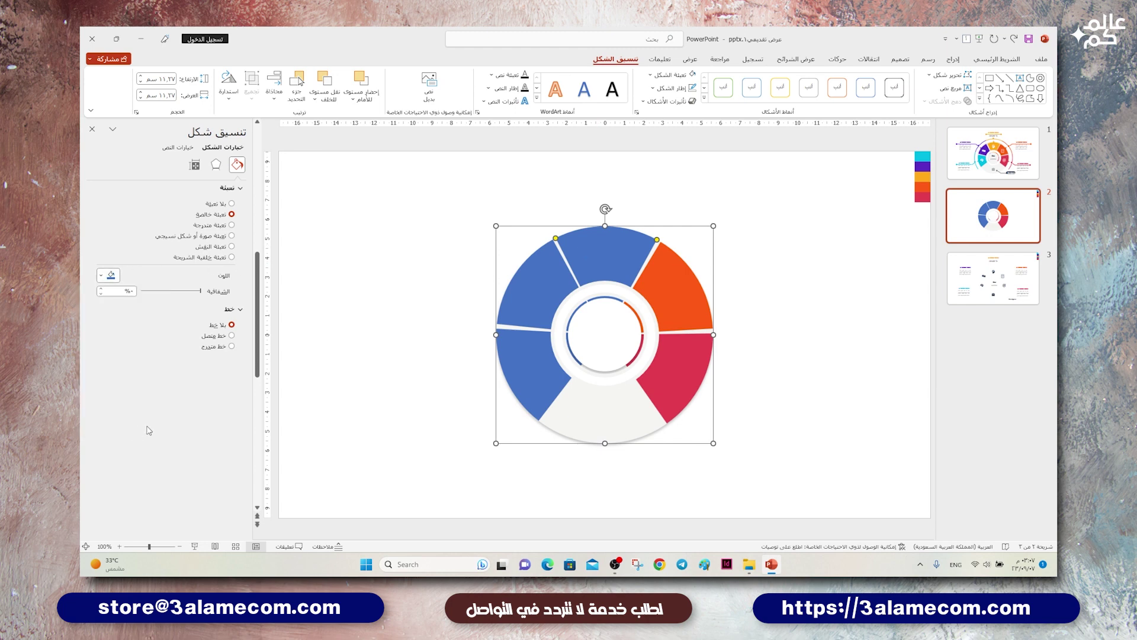
click(923, 176)
- Eyedrop purple onto the upper-left wedge and cyan onto the lower-left wedge
click(526, 283)
click(102, 275)
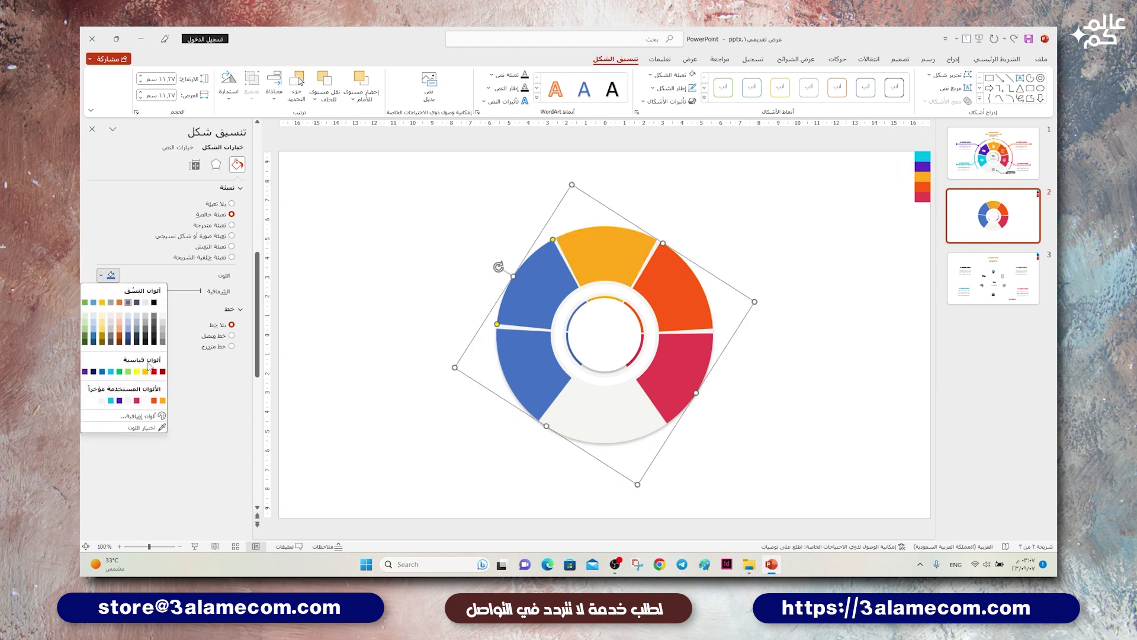
click(124, 426)
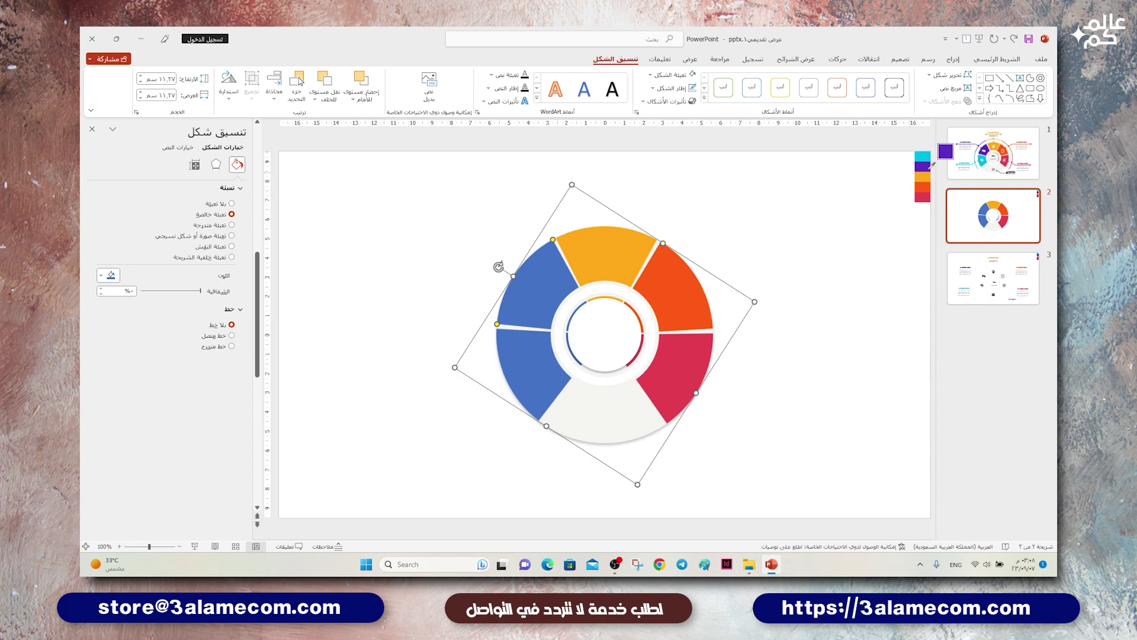
click(922, 166)
click(489, 373)
click(497, 371)
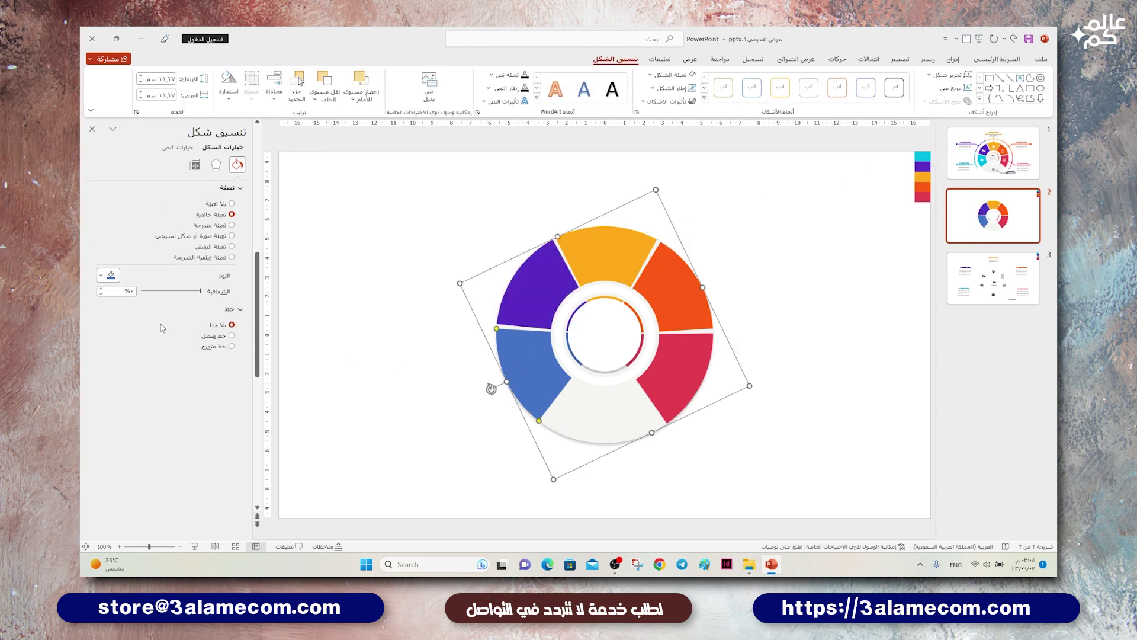
click(110, 275)
click(146, 434)
click(922, 156)
click(813, 184)
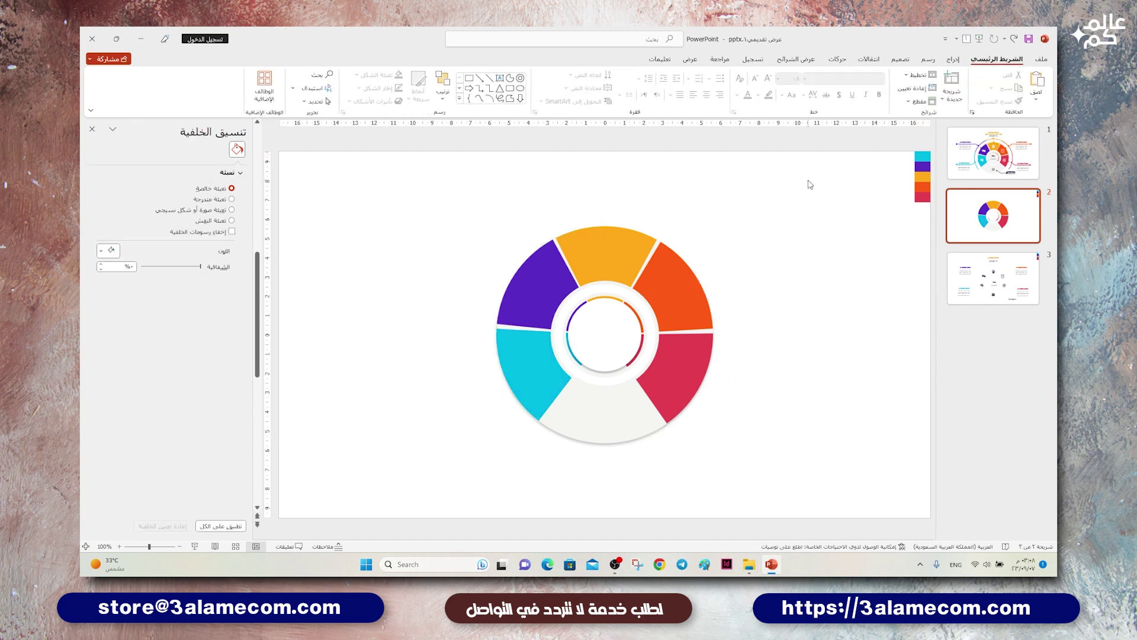
- Draw a small triangle with no outline on the top wedge's outer edge
click(953, 59)
click(883, 83)
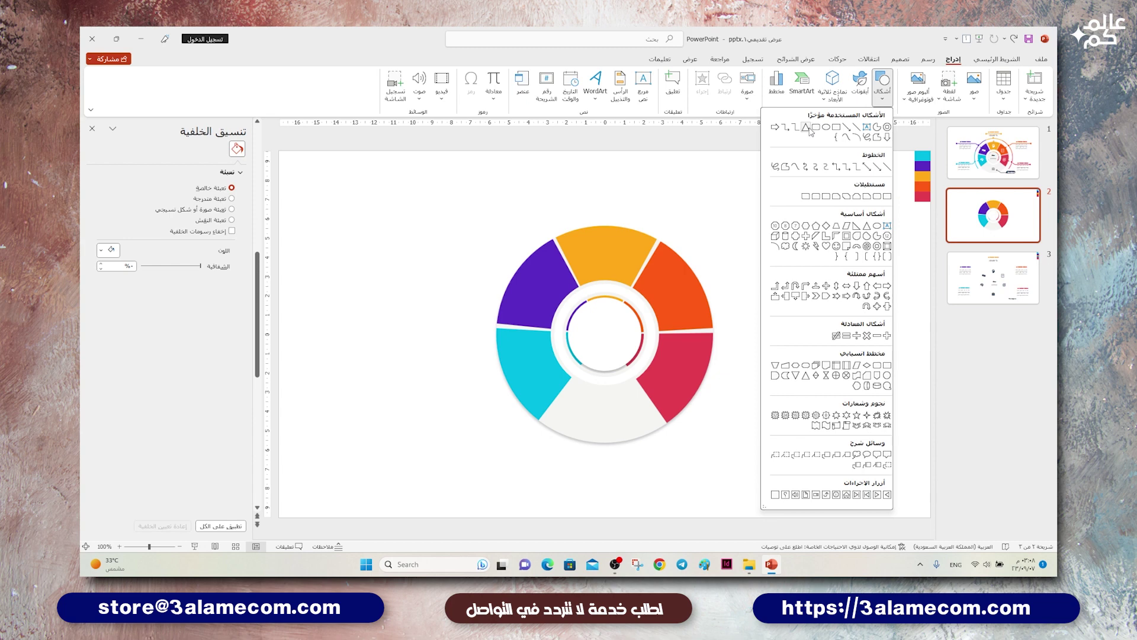
click(807, 128)
drag(596, 218, 614, 235)
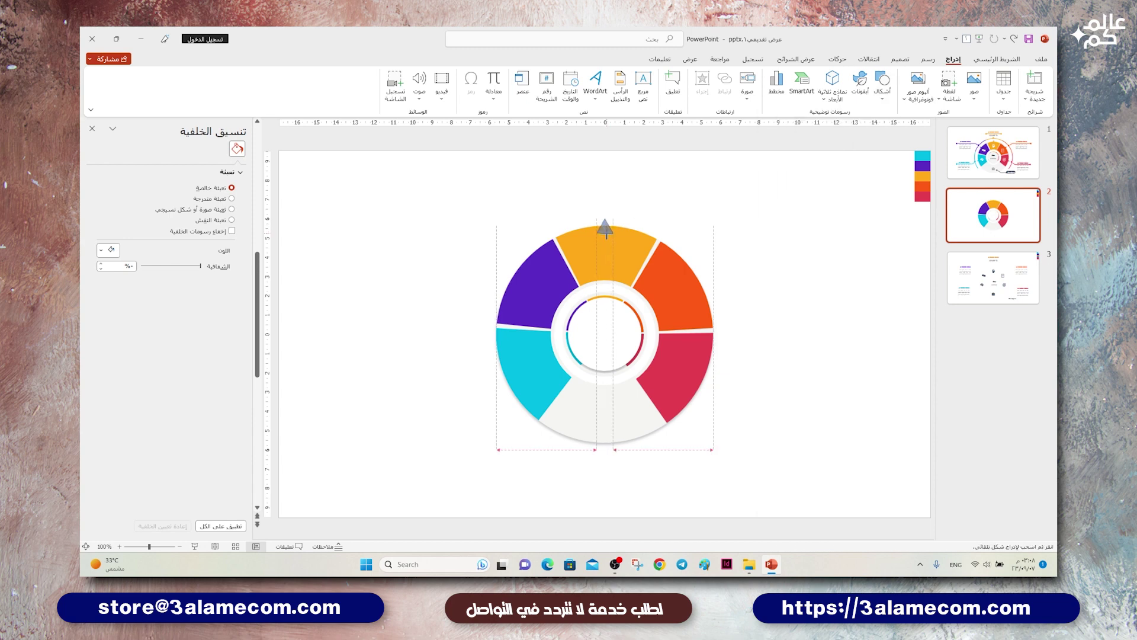
scroll(592, 231, up, 5)
scroll(592, 231, up, 1)
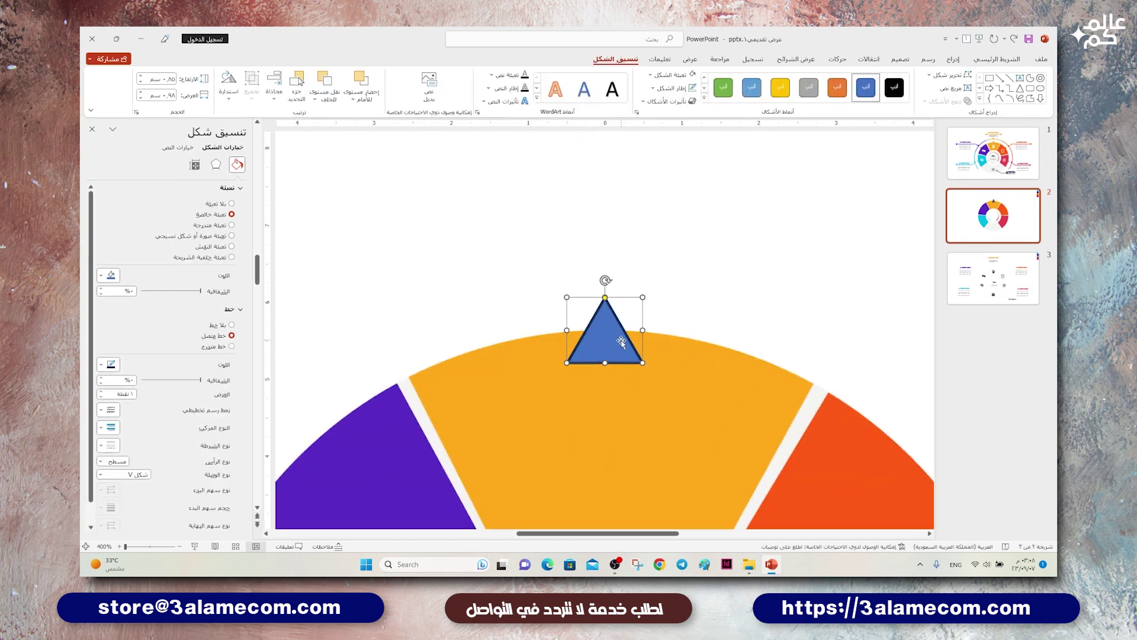
drag(613, 342, 613, 324)
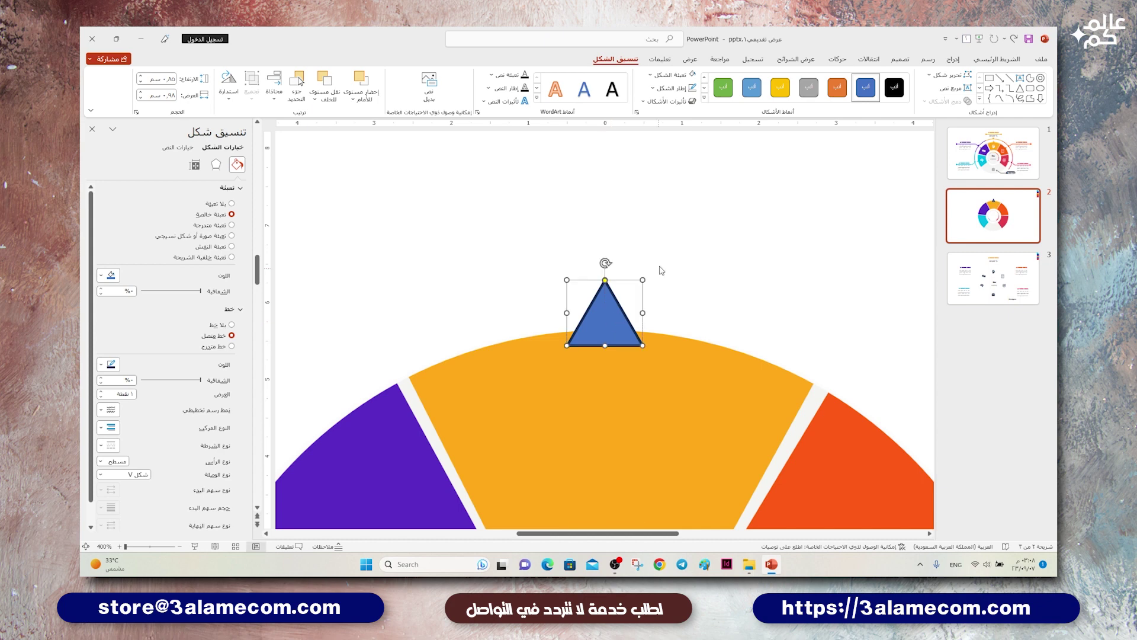
click(673, 89)
scroll(619, 334, down, 3)
scroll(619, 334, down, 1)
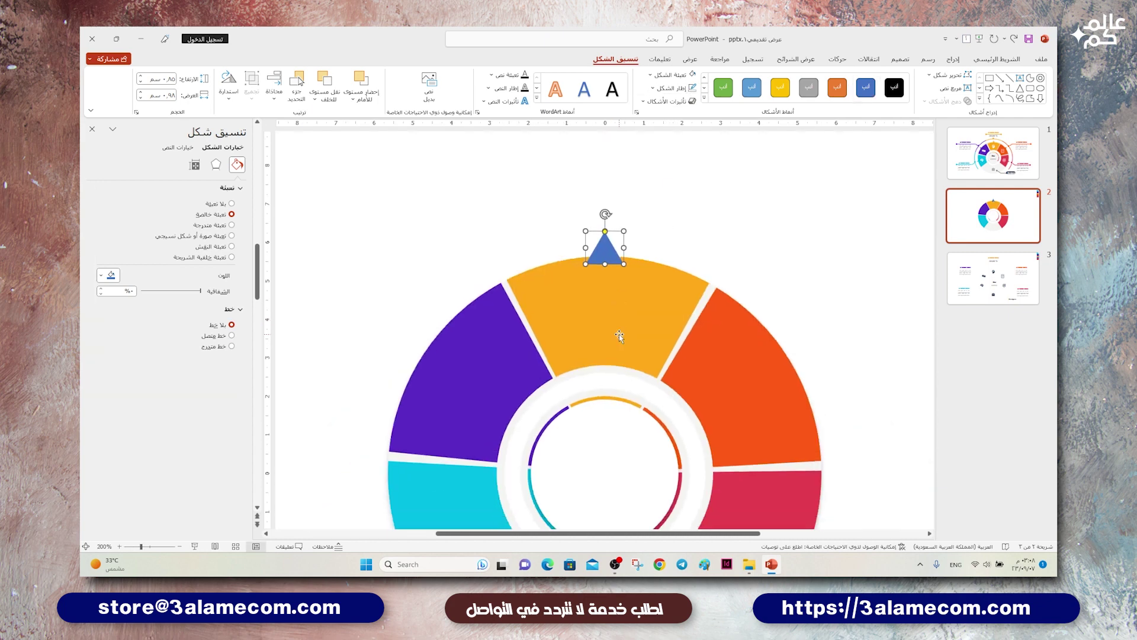
- Copy the triangle onto the orange, purple, cyan and red wedges' outer edges
mouse_move(611, 267)
mouse_down()
mouse_move(787, 355)
mouse_move(818, 339)
mouse_move(795, 361)
mouse_move(428, 384)
mouse_up()
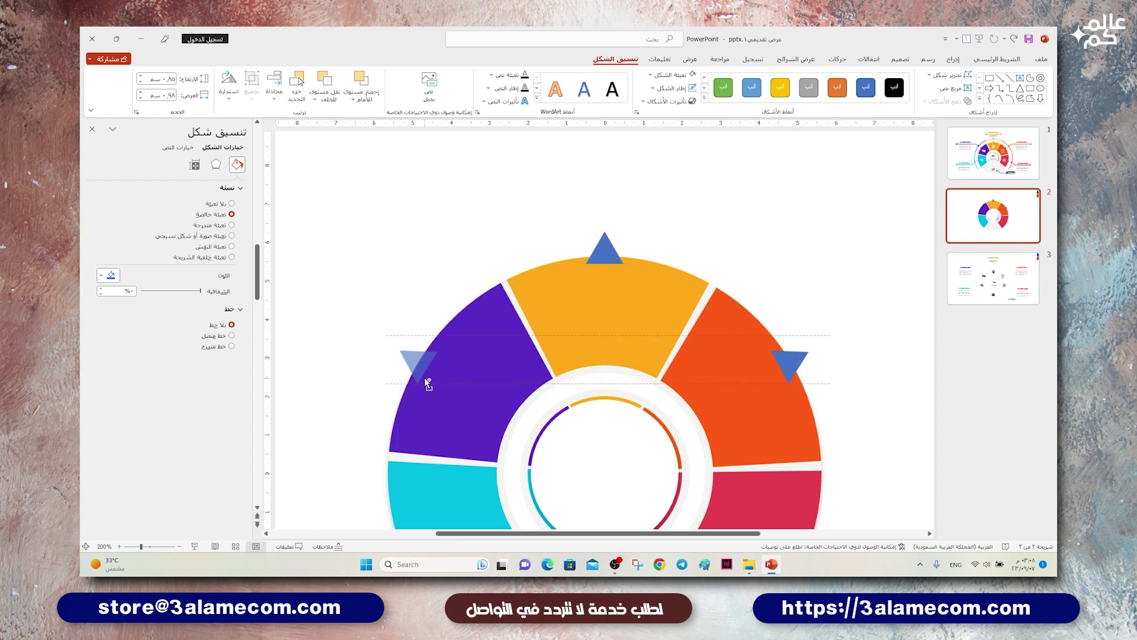
drag(427, 384, 427, 382)
click(391, 338)
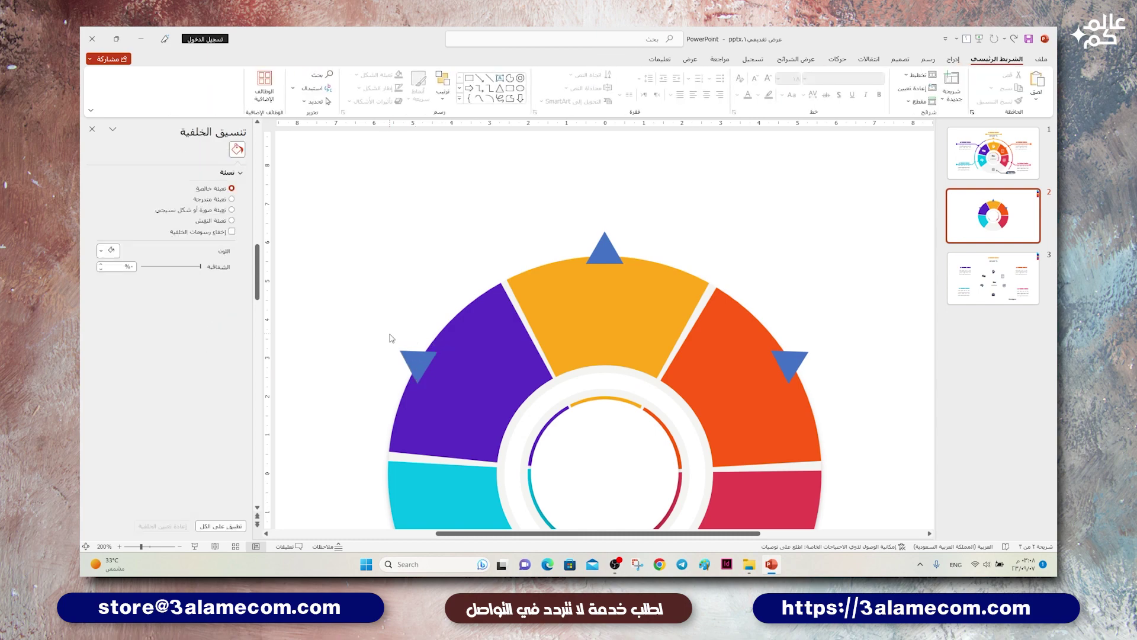
click(419, 357)
ctrl+scroll(574, 370, down, 5)
scroll(694, 377, down, 1)
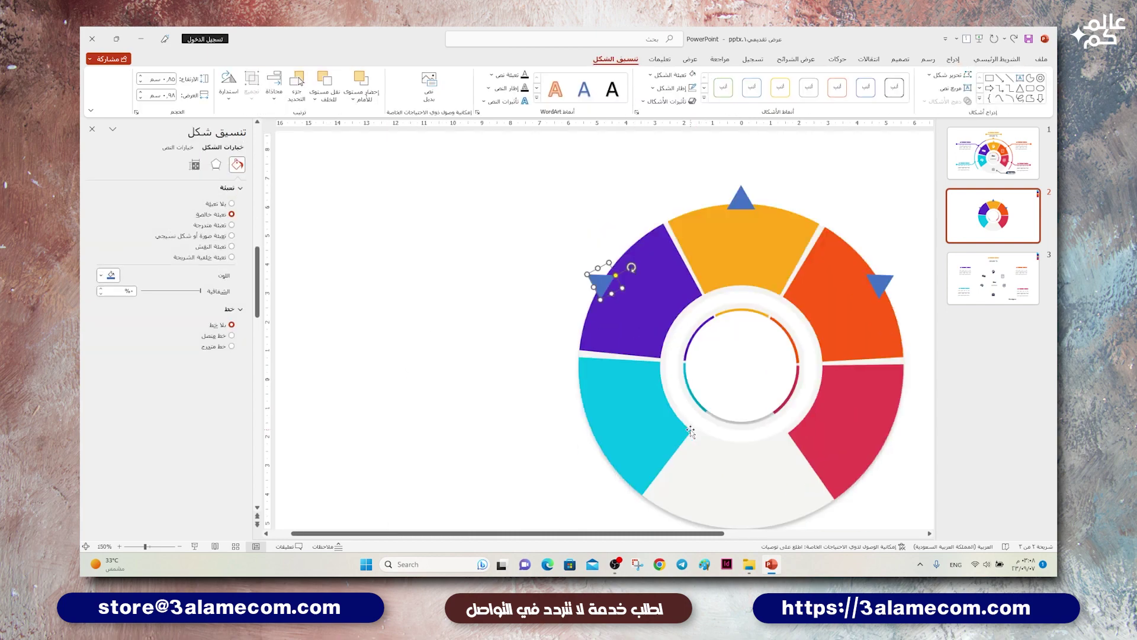
shift+click(882, 284)
ctrl+drag(882, 283, 889, 435)
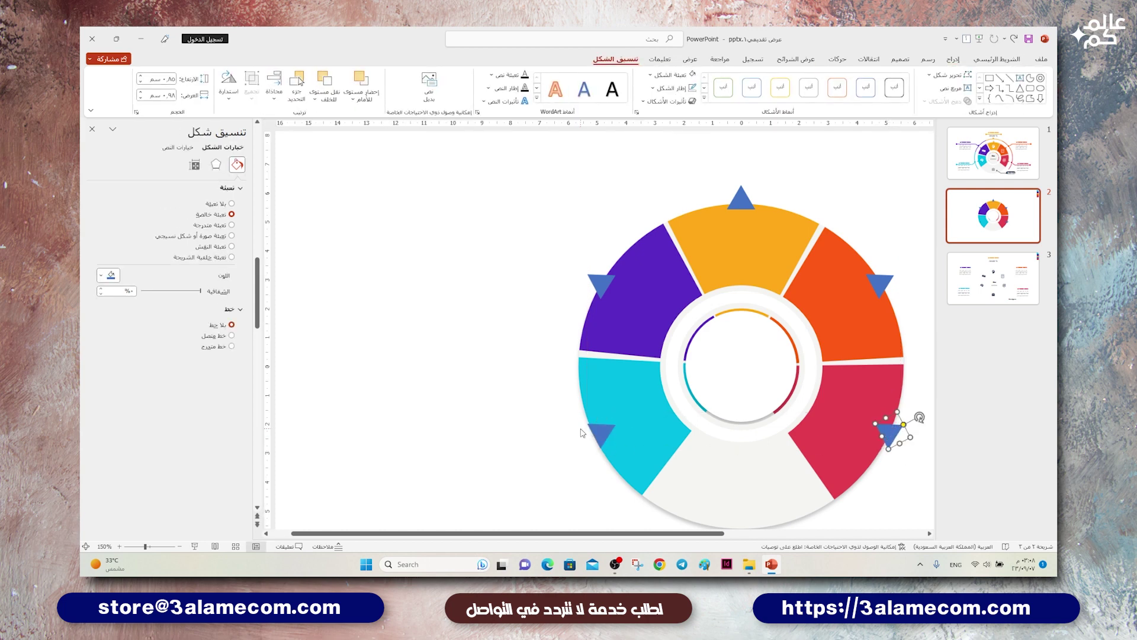
drag(602, 434, 596, 436)
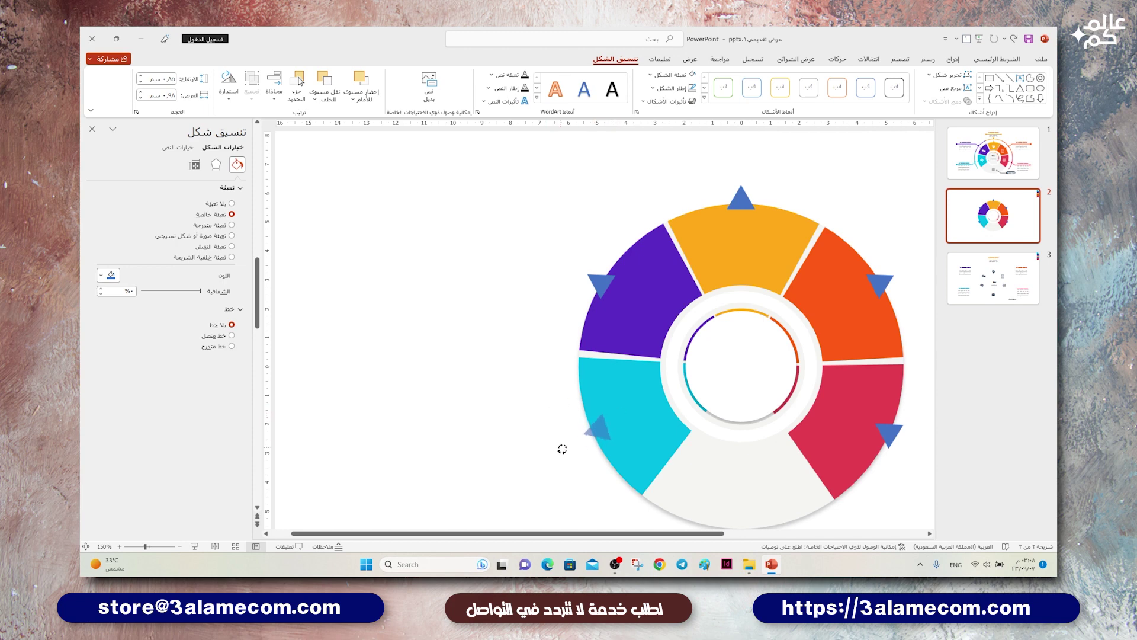
- Rotate the cyan and red wedges' triangles to point outward and seat them on the edge
mouse_move(620, 417)
mouse_down()
mouse_move(563, 446)
mouse_move(595, 431)
mouse_up()
click(888, 429)
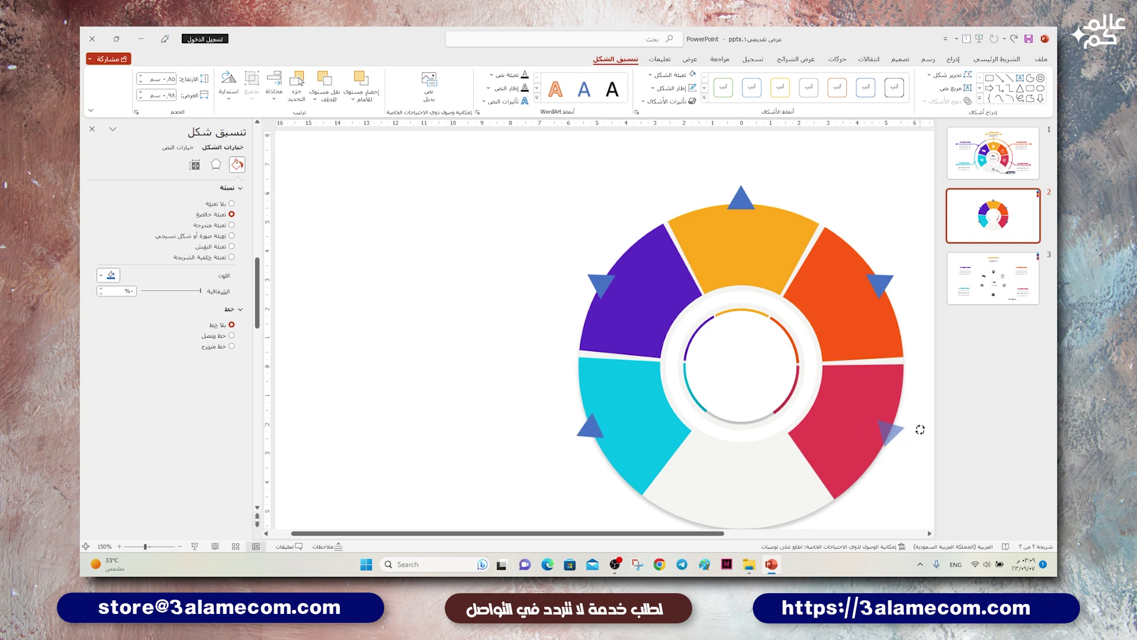
drag(920, 447, 895, 435)
drag(895, 435, 891, 431)
key(Escape)
- Union the red wedge with its triangle, redoing it after an off-colour first attempt
ctrl+scroll(835, 414, down, 5)
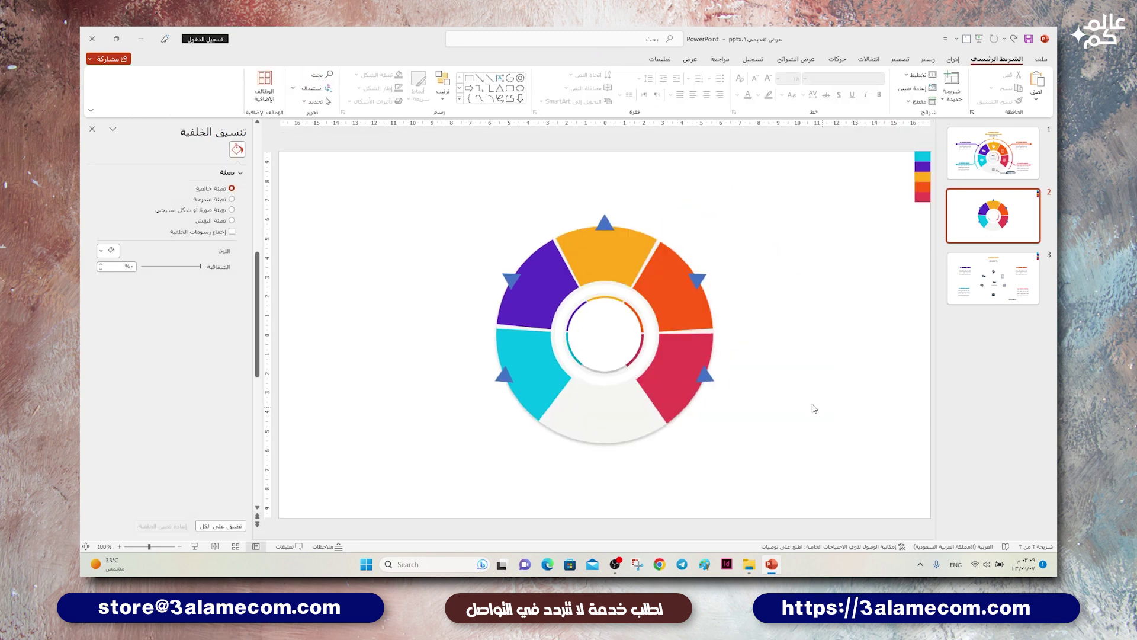
click(711, 378)
shift+click(669, 379)
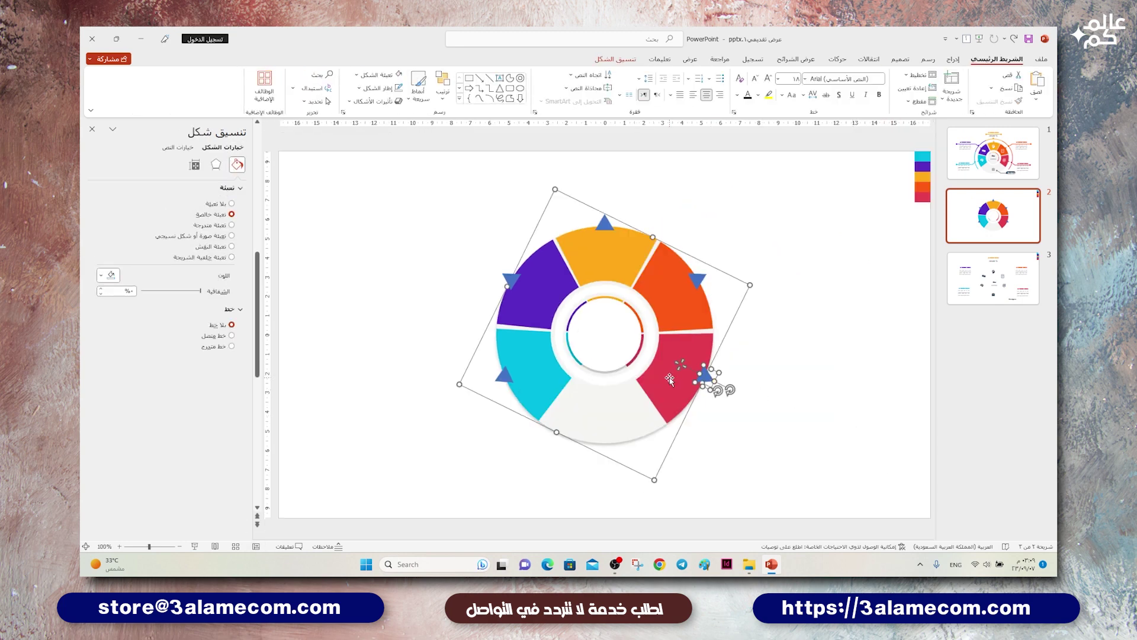
click(615, 58)
click(953, 101)
click(951, 163)
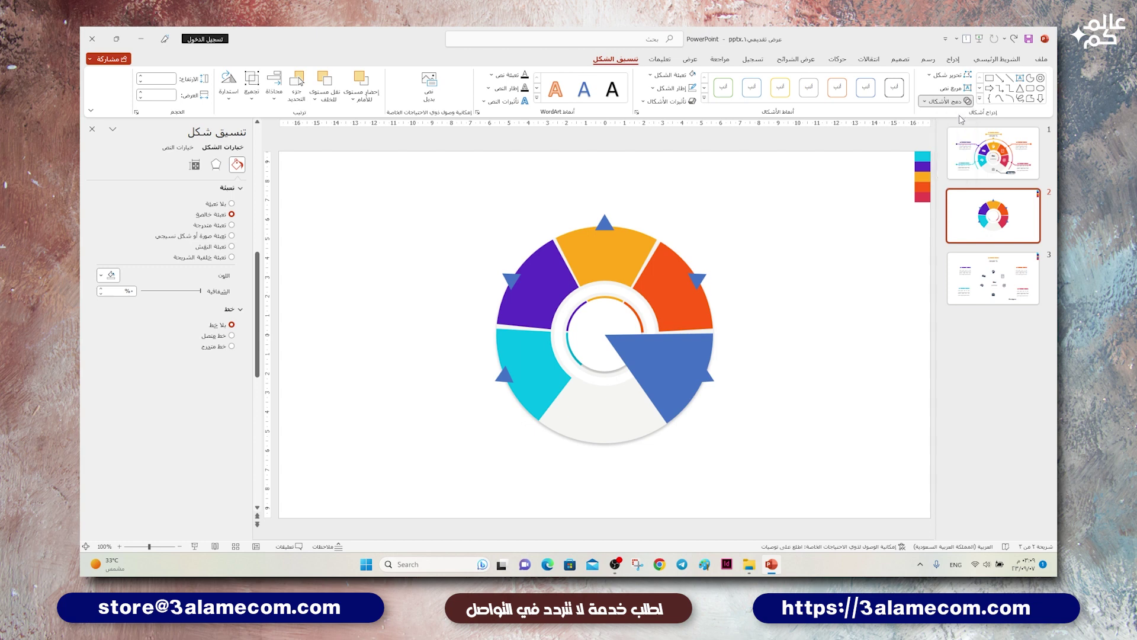
click(759, 348)
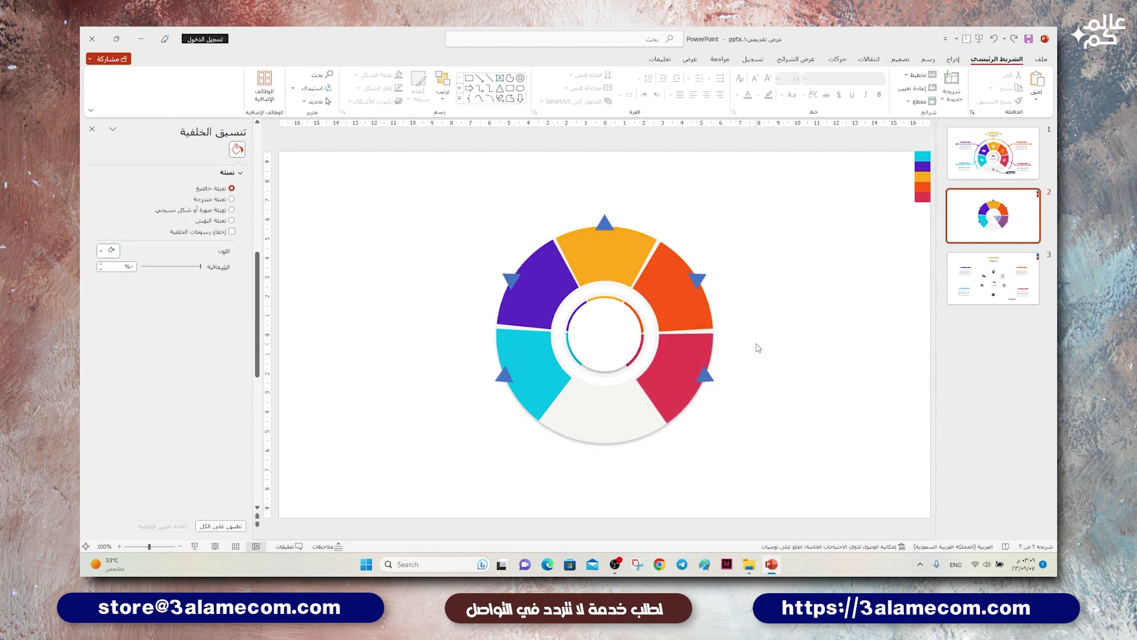
click(710, 379)
shift+click(705, 375)
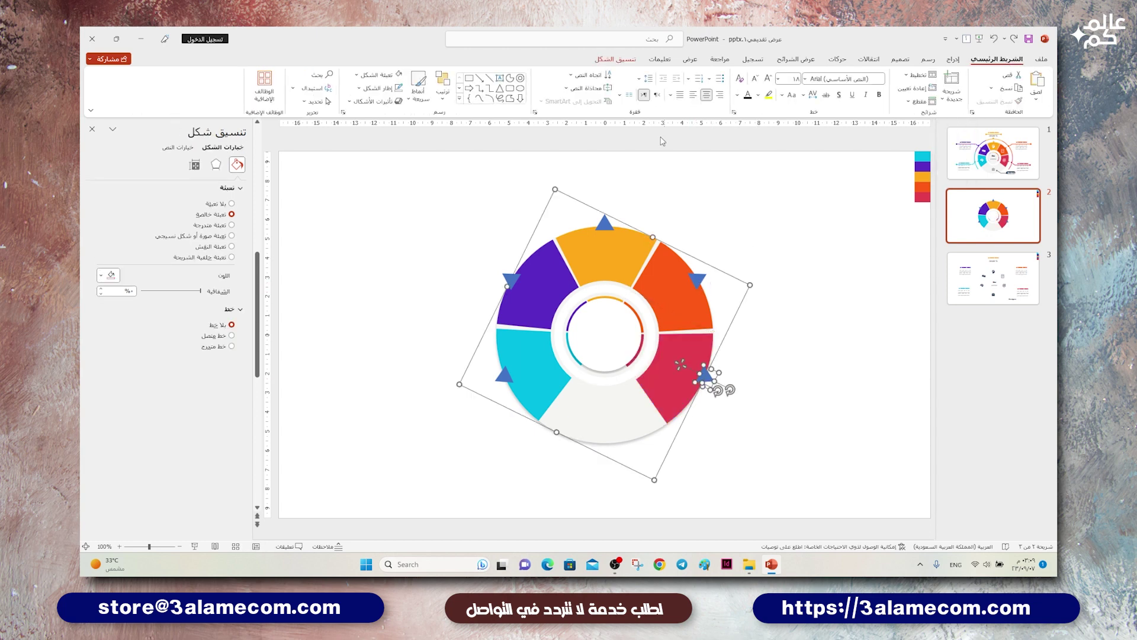
click(616, 59)
click(953, 101)
click(948, 162)
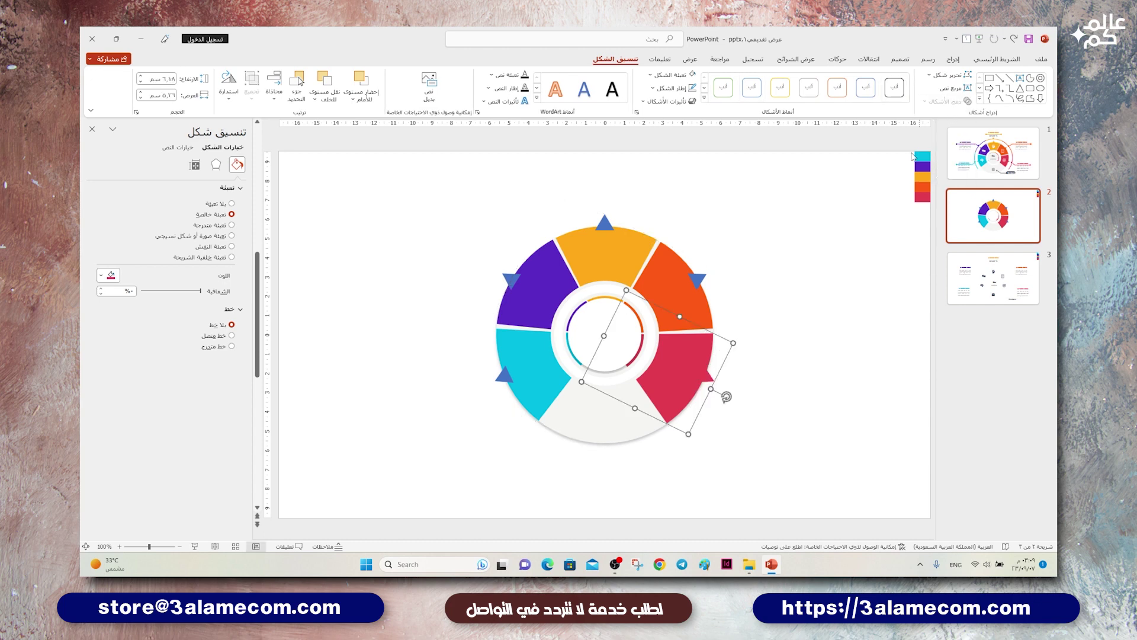
- Union the orange right wedge and the yellow-orange top wedge with their triangles
click(678, 290)
shift+click(699, 278)
click(953, 101)
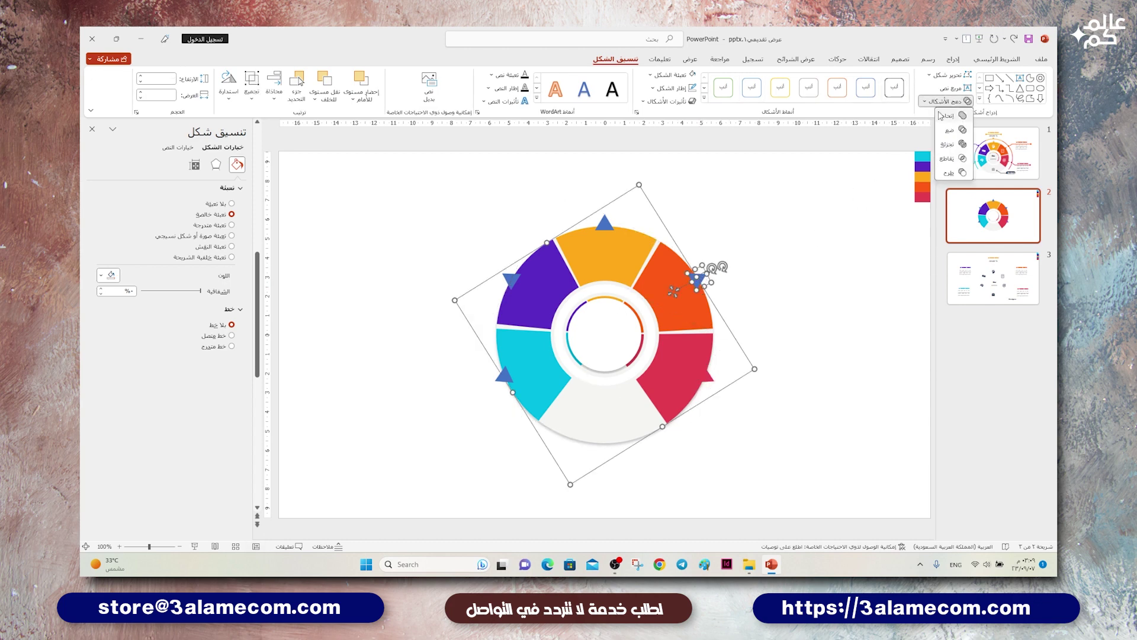
click(948, 162)
click(604, 251)
shift+click(606, 224)
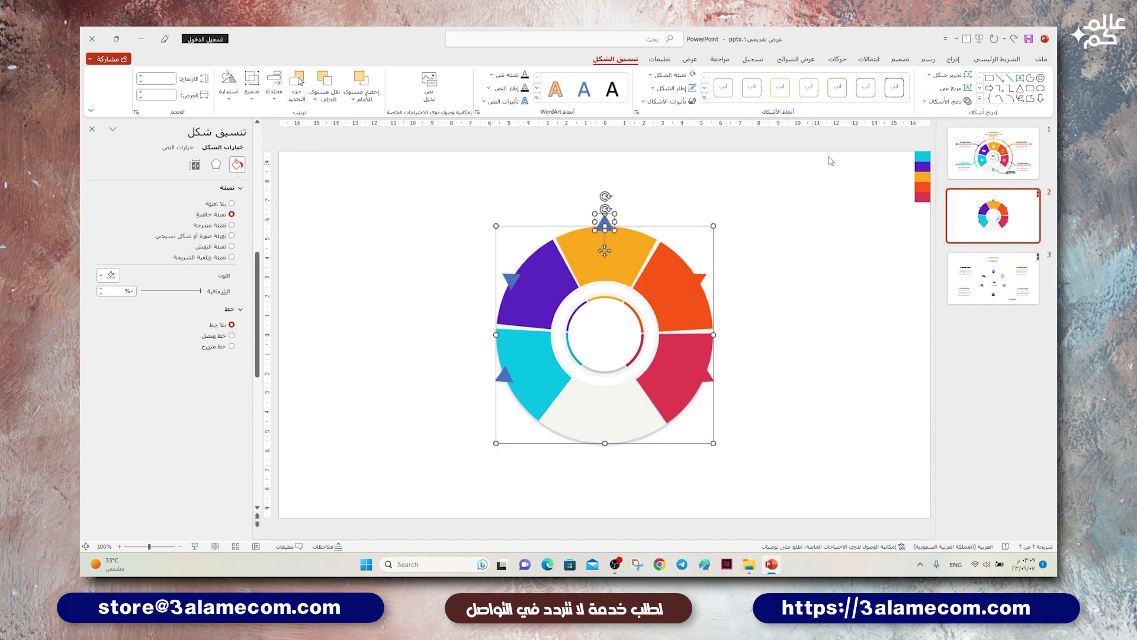
click(953, 102)
click(948, 162)
- Union the purple and cyan wedges with their triangles
click(554, 279)
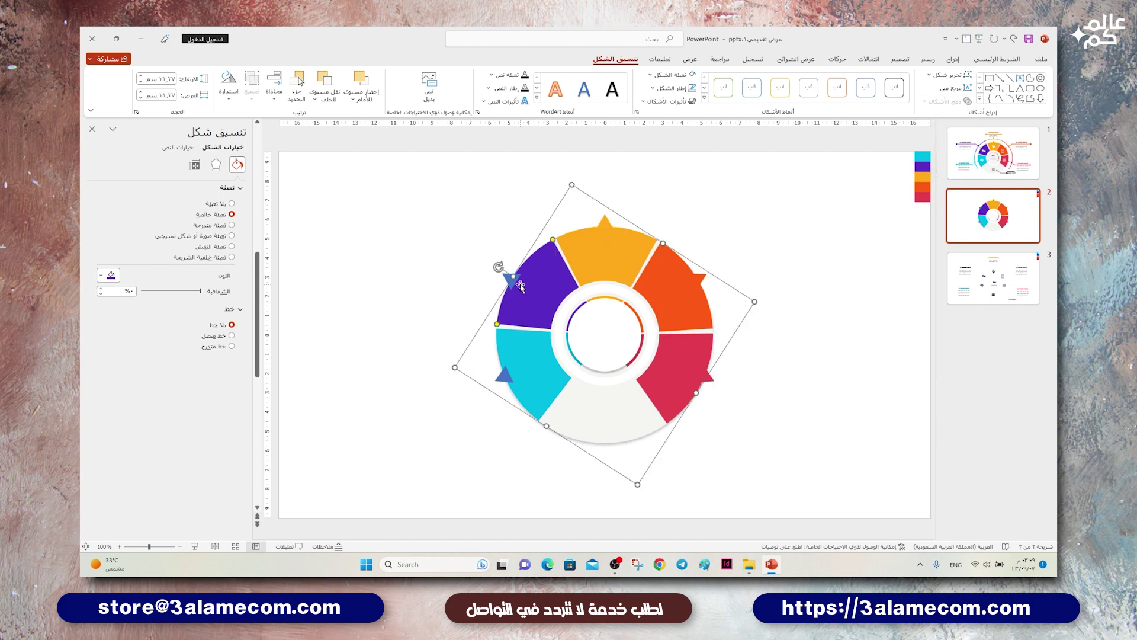
shift+click(511, 280)
click(948, 101)
click(951, 116)
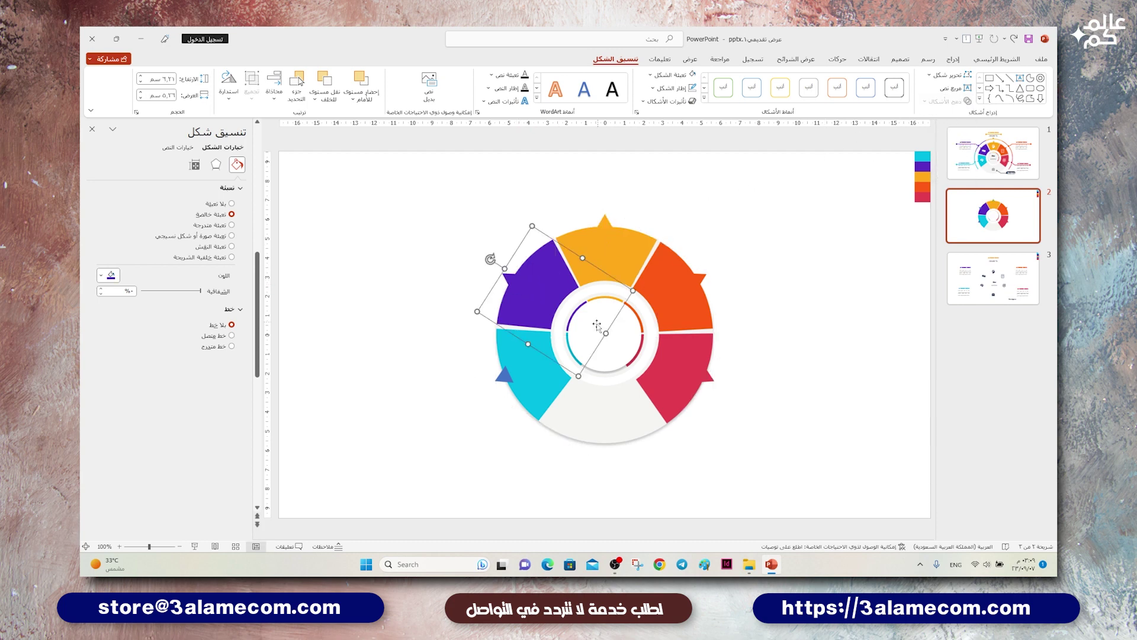
click(533, 364)
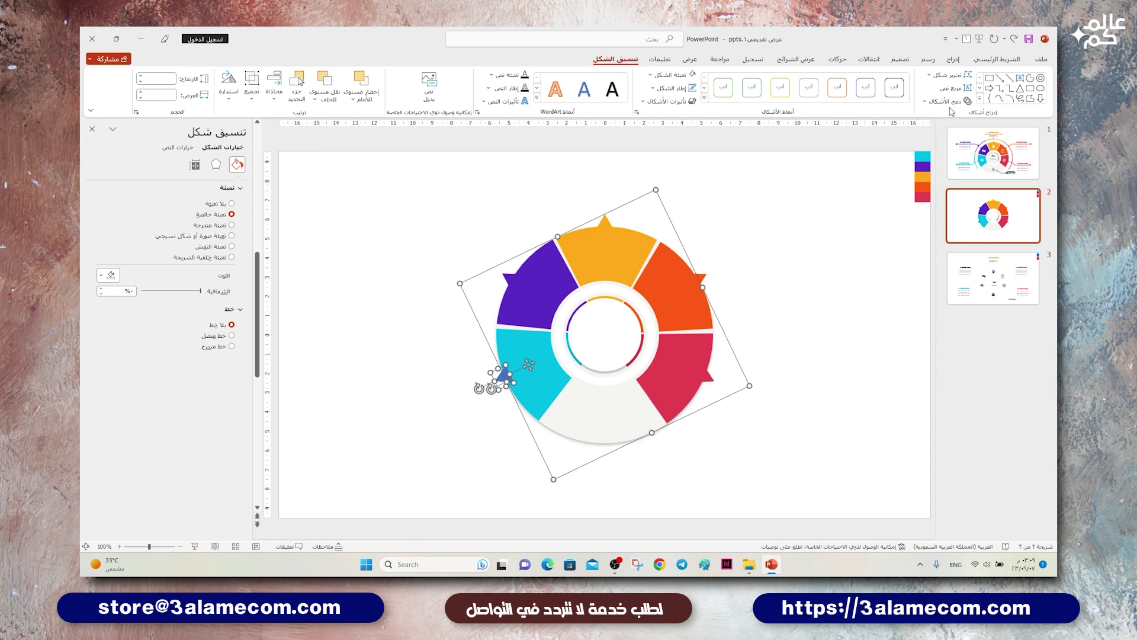
click(949, 101)
click(954, 117)
click(763, 205)
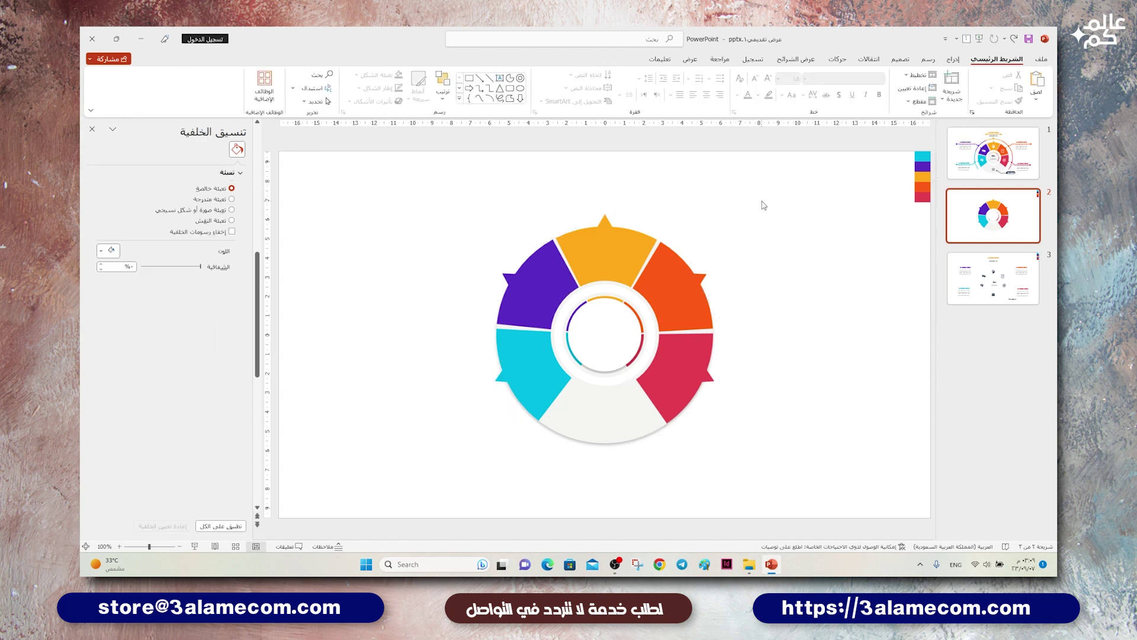
- Draw an arc around the wheel and centre it horizontally and vertically on the slide
click(953, 59)
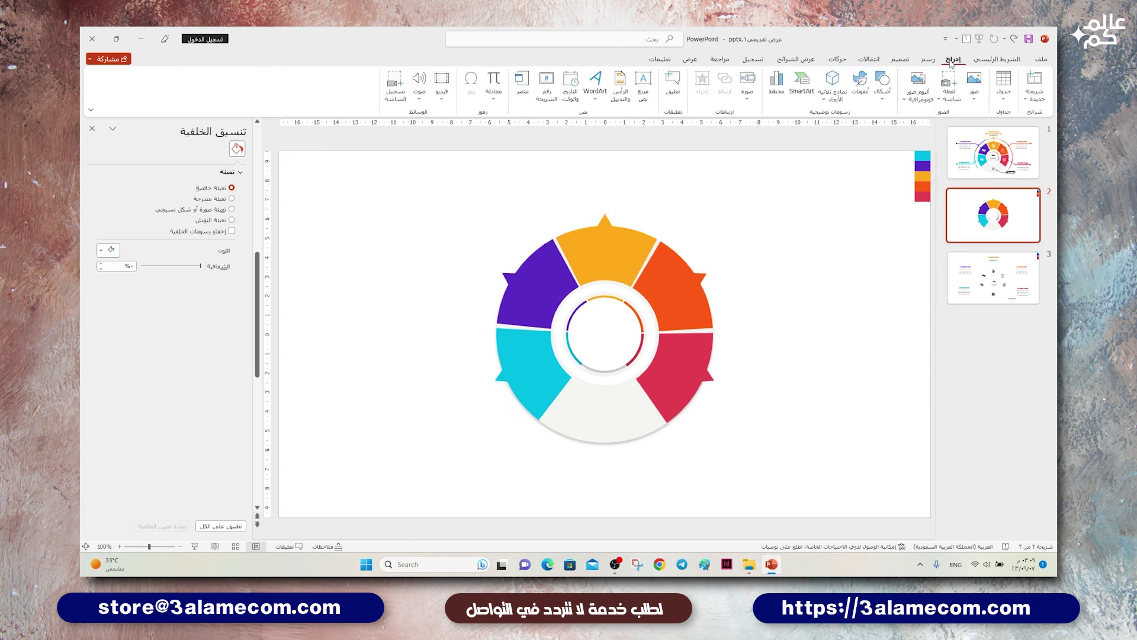
click(882, 86)
click(865, 126)
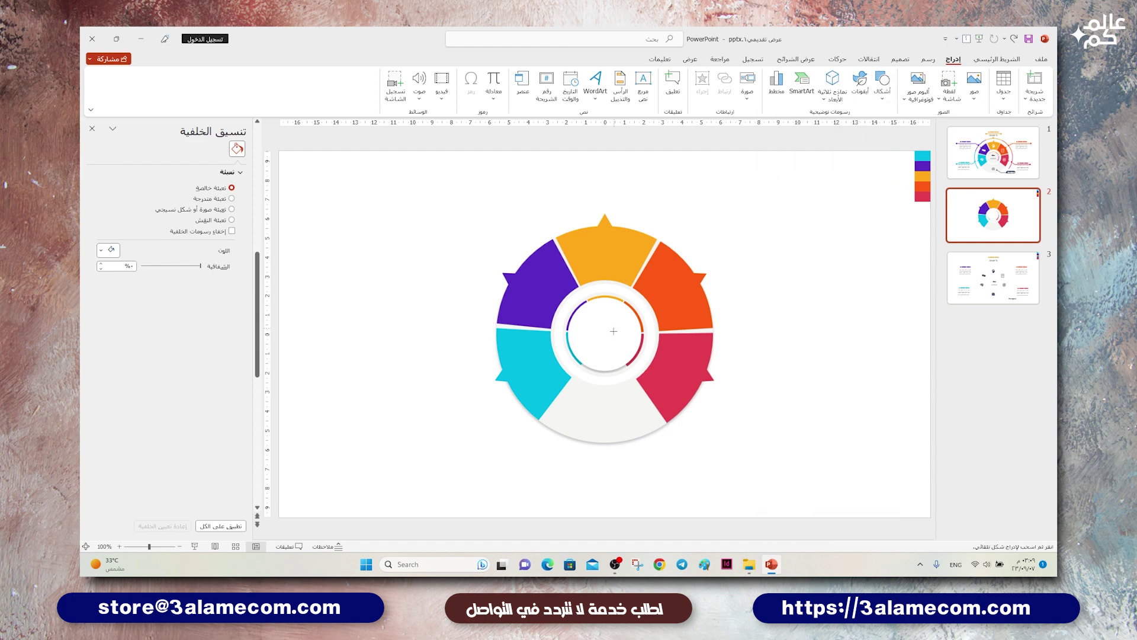
drag(605, 331, 643, 467)
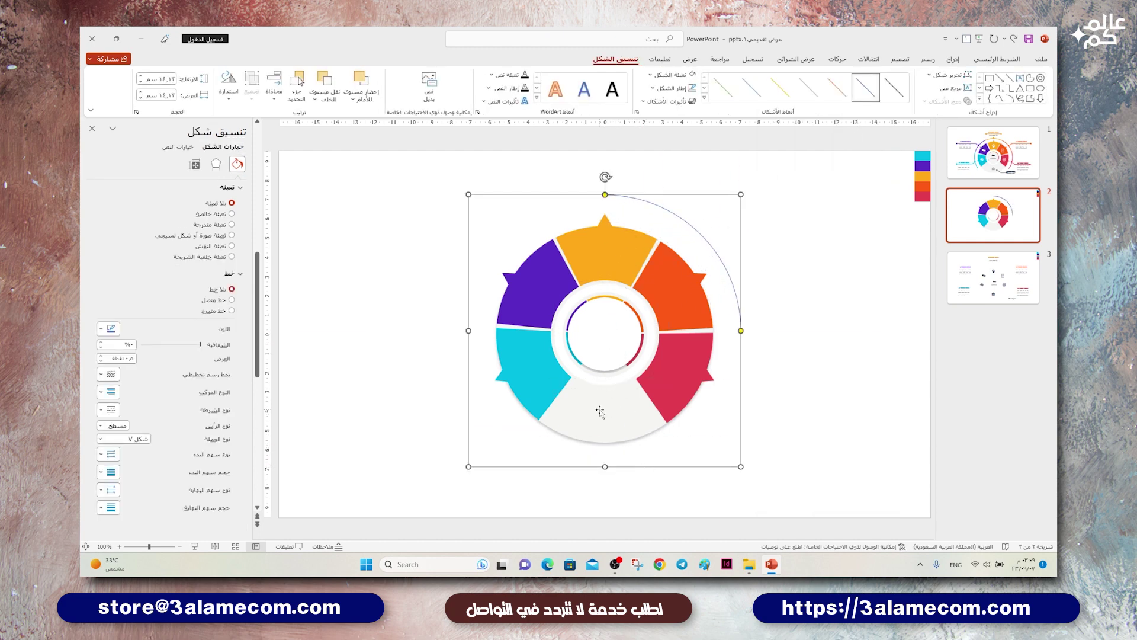
click(274, 84)
click(265, 129)
click(274, 84)
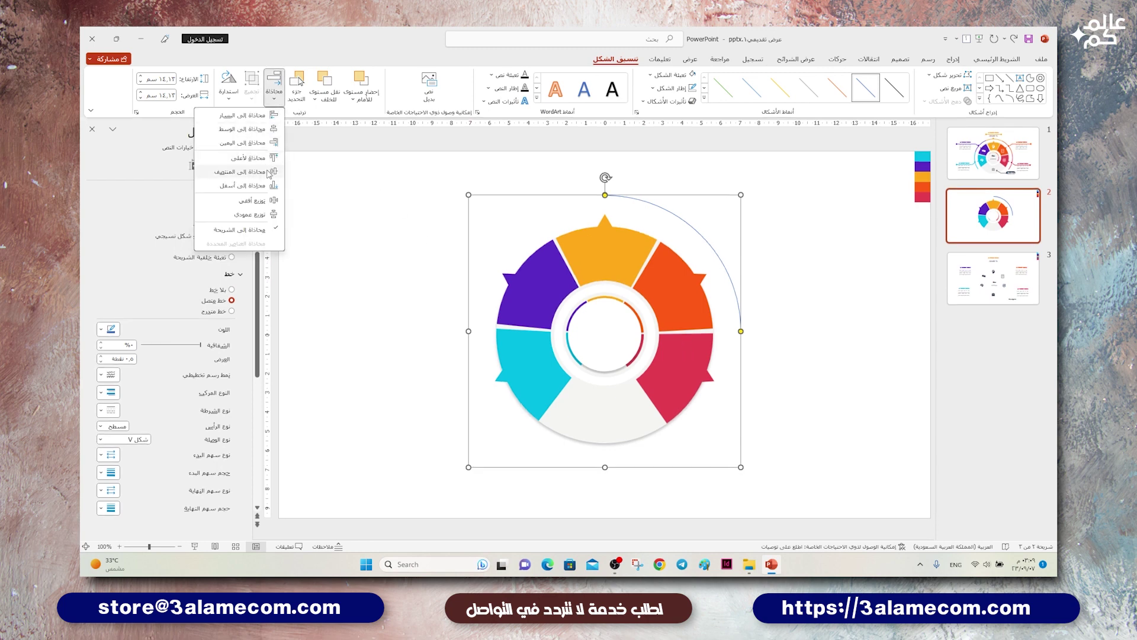
click(267, 172)
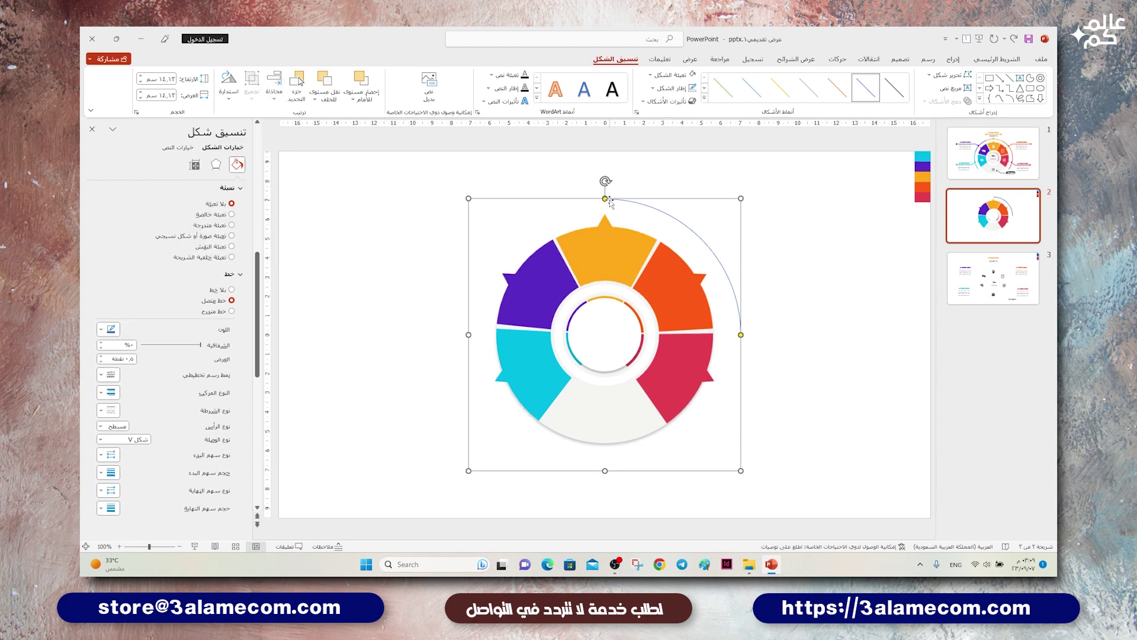
- Extend the arc over the top and clockwise down the wheel's right side
drag(608, 200, 592, 202)
drag(740, 333, 654, 253)
click(279, 95)
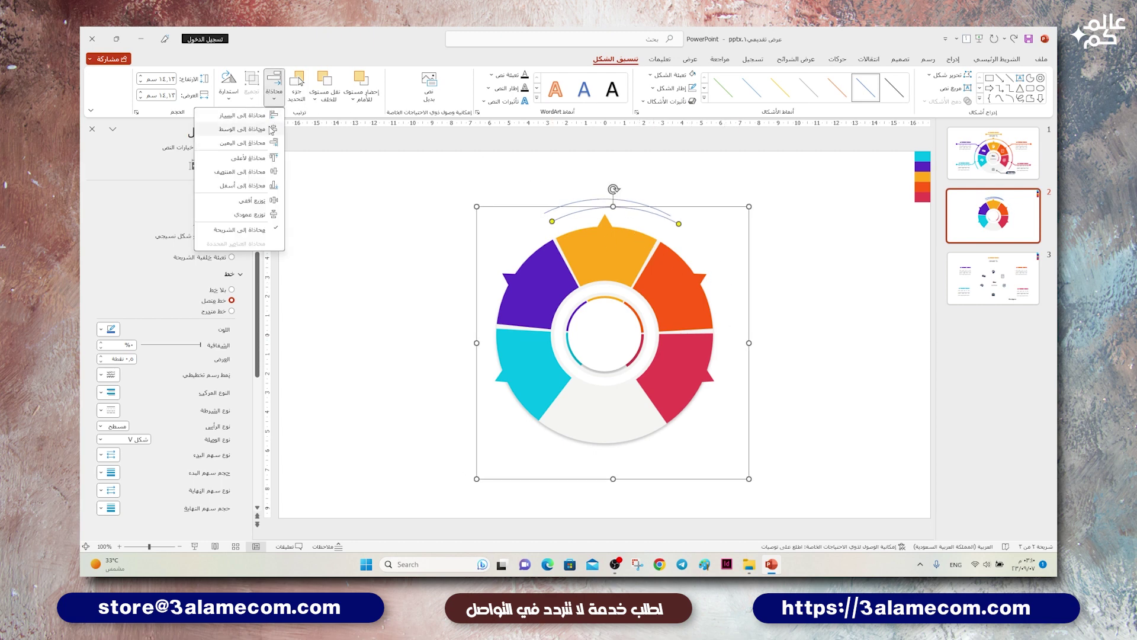
click(260, 172)
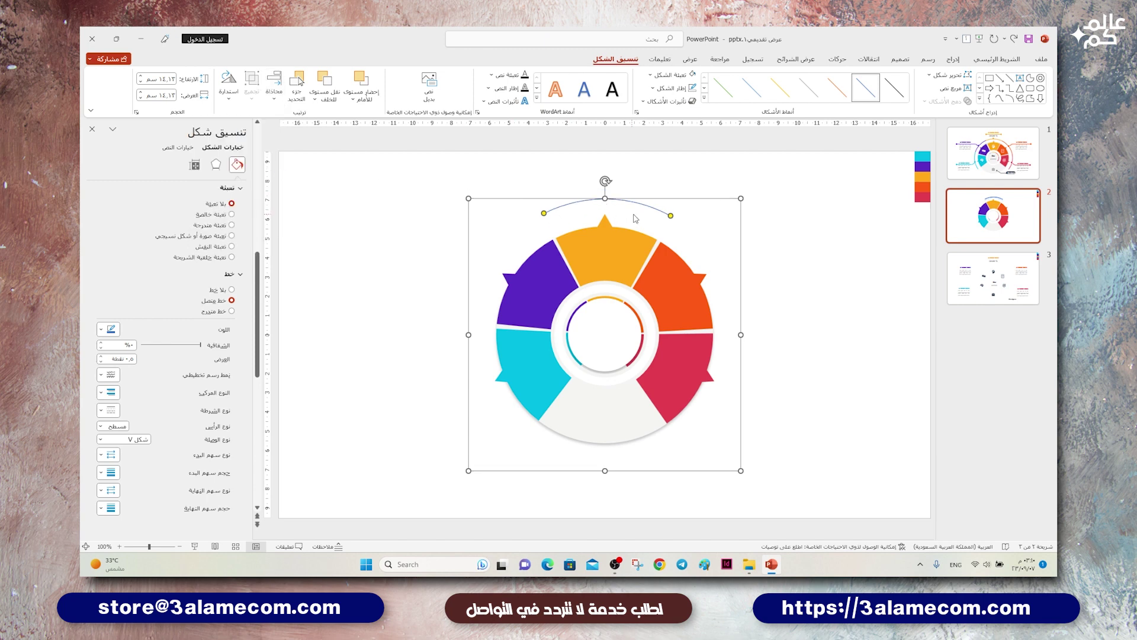
drag(671, 218, 701, 318)
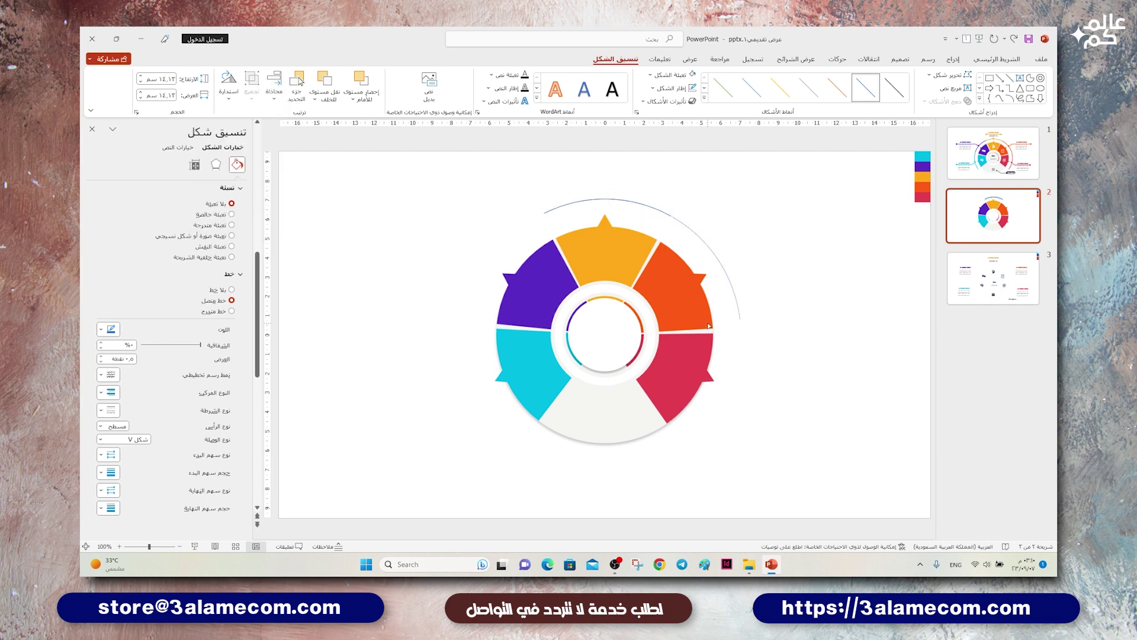
click(660, 244)
click(664, 232)
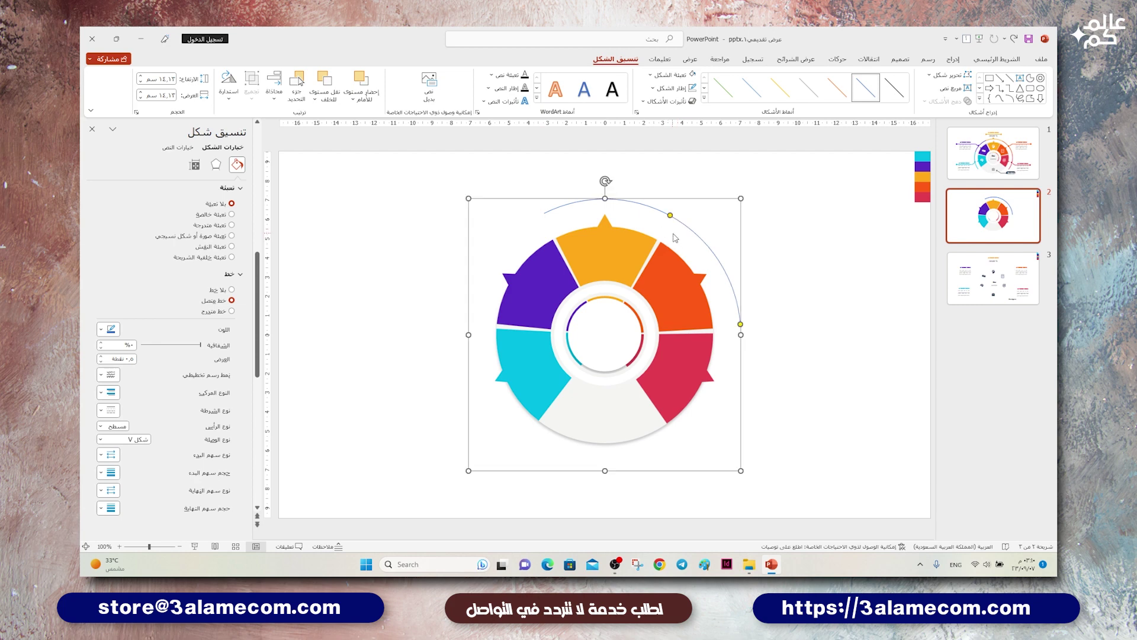
drag(742, 325, 695, 421)
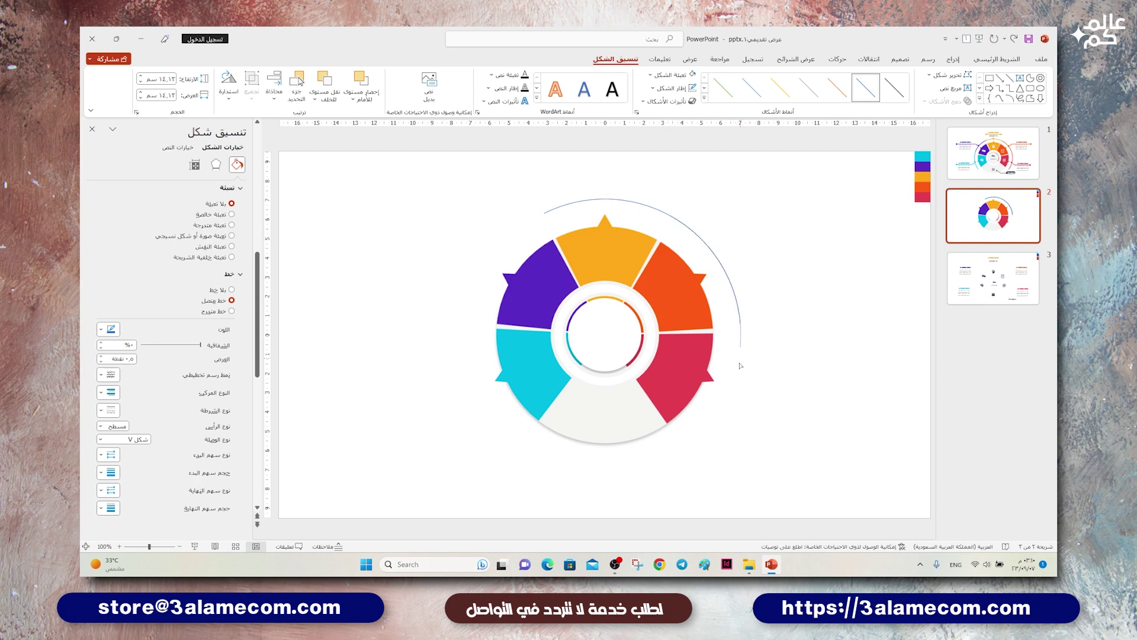
click(683, 432)
click(674, 219)
- Nudge the arc down, realign it with the wheel, and extend its left end downward
click(738, 327)
click(634, 201)
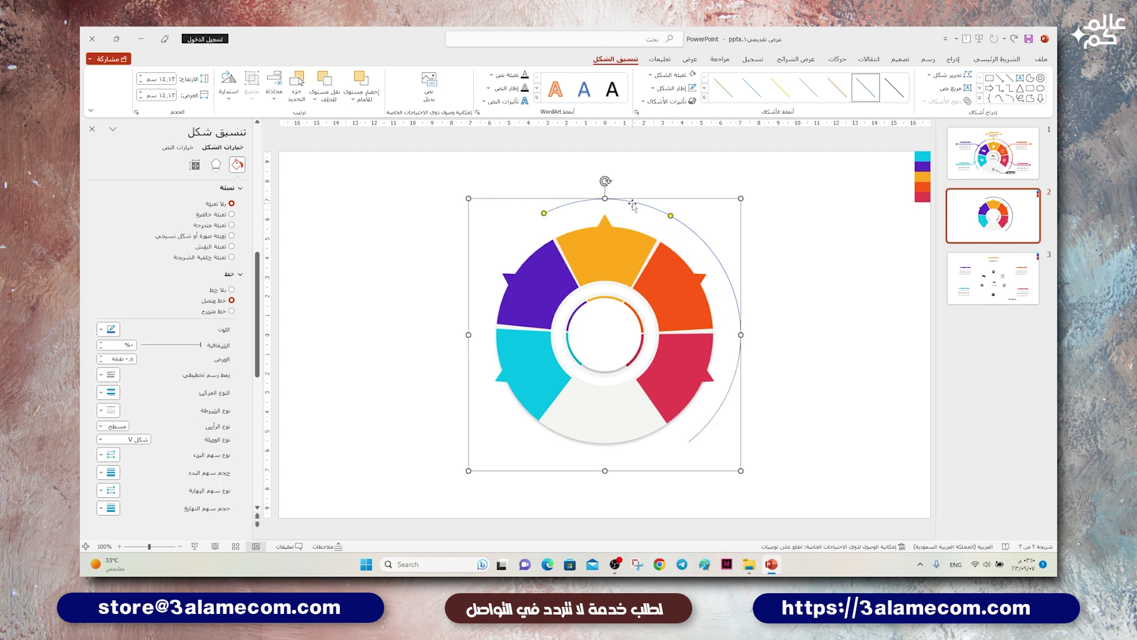
right_click(633, 205)
click(636, 205)
drag(637, 207, 637, 215)
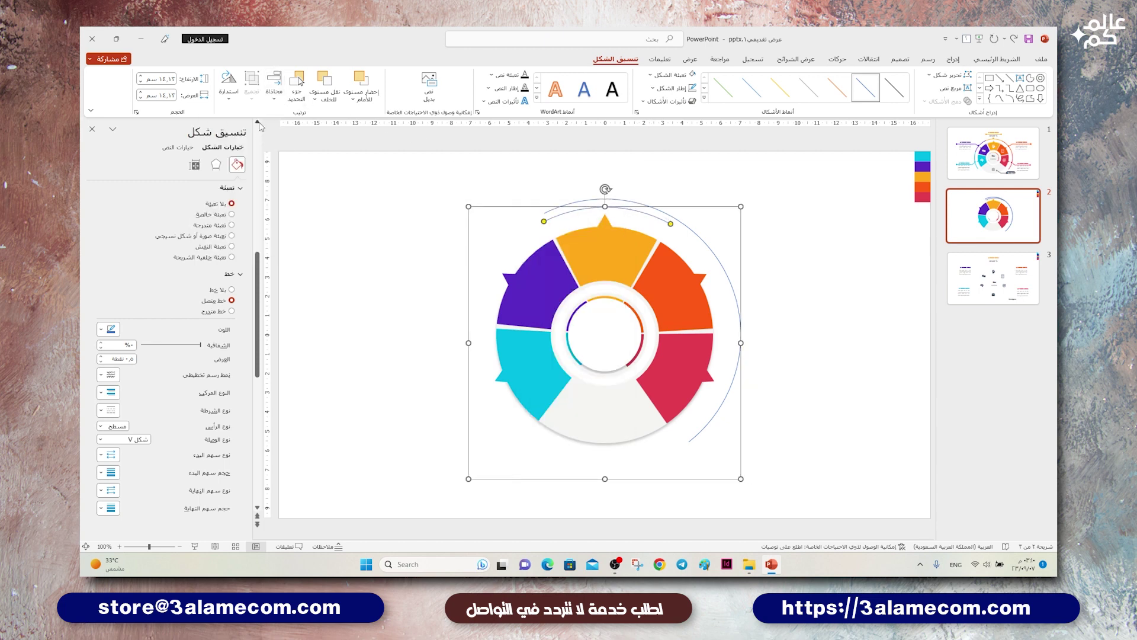
click(274, 88)
click(237, 166)
mouse_move(544, 221)
mouse_down()
mouse_move(496, 301)
mouse_move(498, 324)
mouse_up()
click(608, 213)
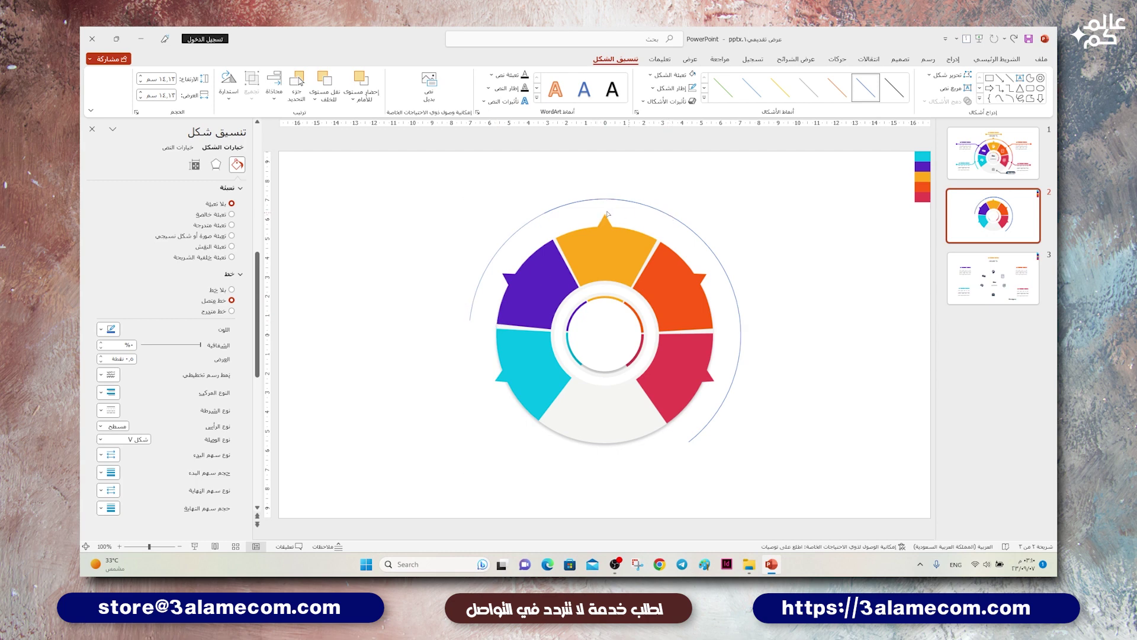
- Lengthen the left outer arc further down the wheel's left side
click(545, 218)
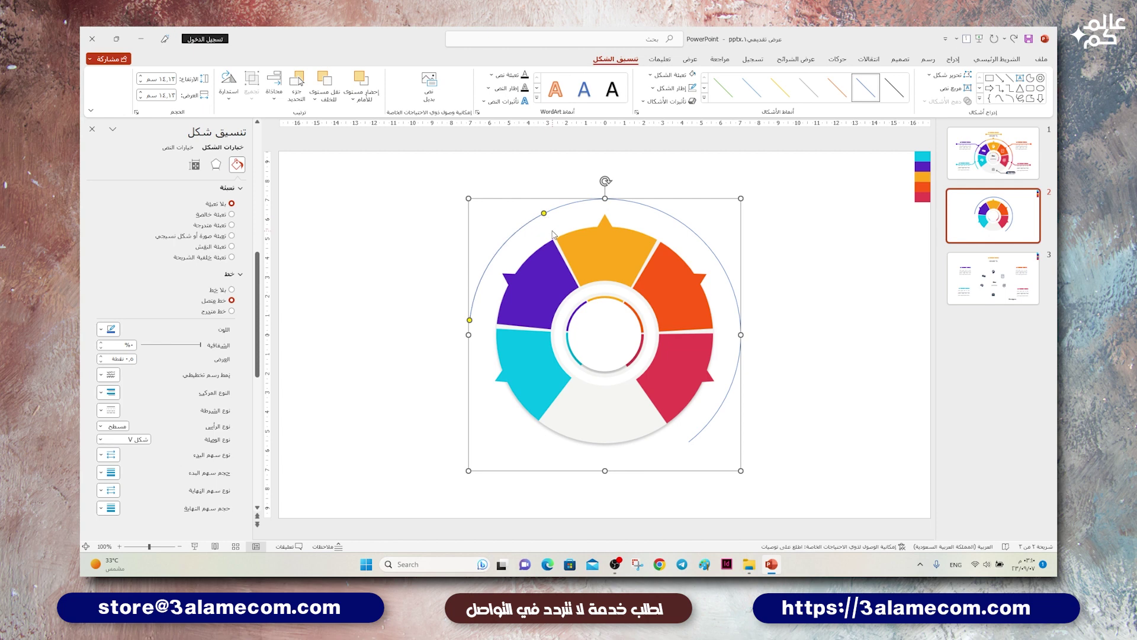
drag(472, 323, 529, 426)
drag(545, 214, 477, 323)
drag(514, 436, 516, 439)
- Colour the lower-left arc cyan, the upper-left arc purple and the top arc orange
click(101, 329)
click(161, 454)
click(474, 299)
click(101, 330)
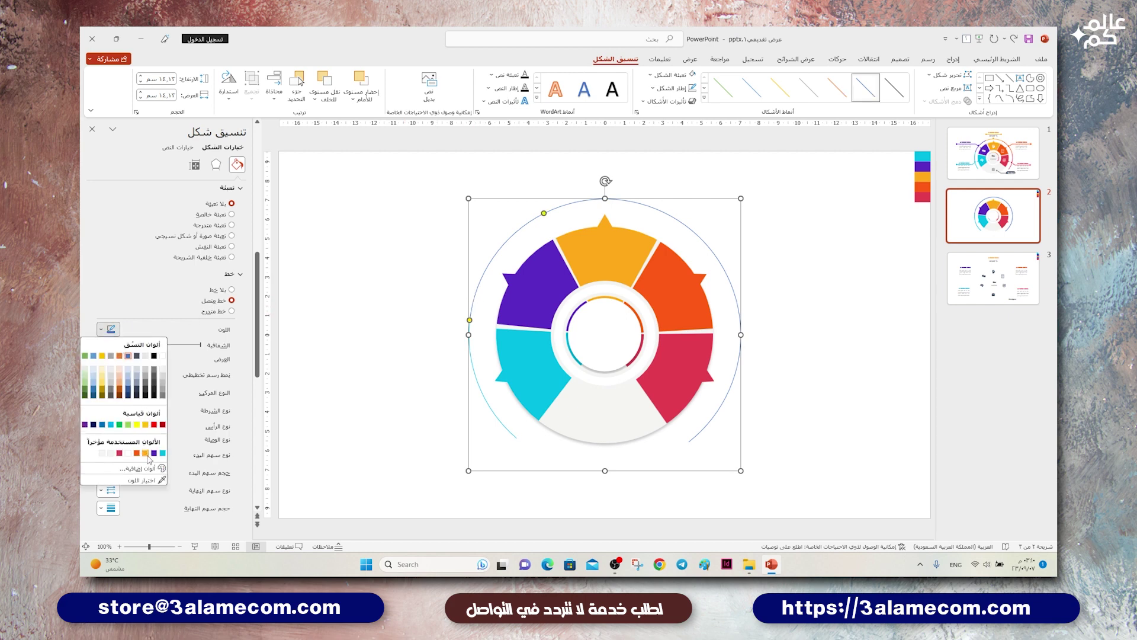
click(154, 454)
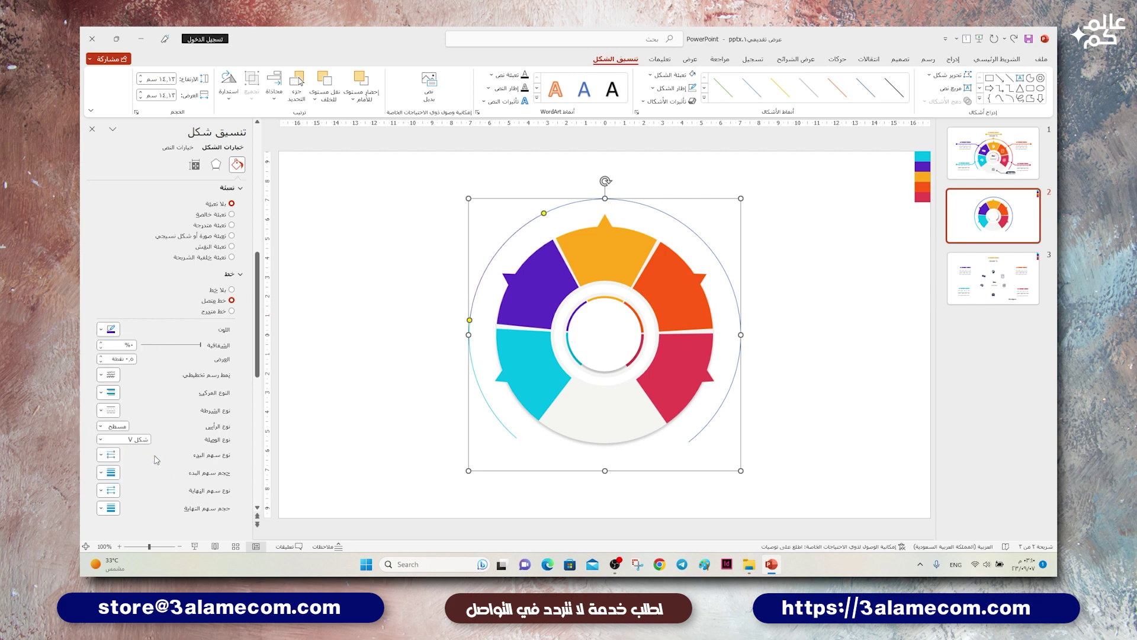
click(558, 207)
click(101, 330)
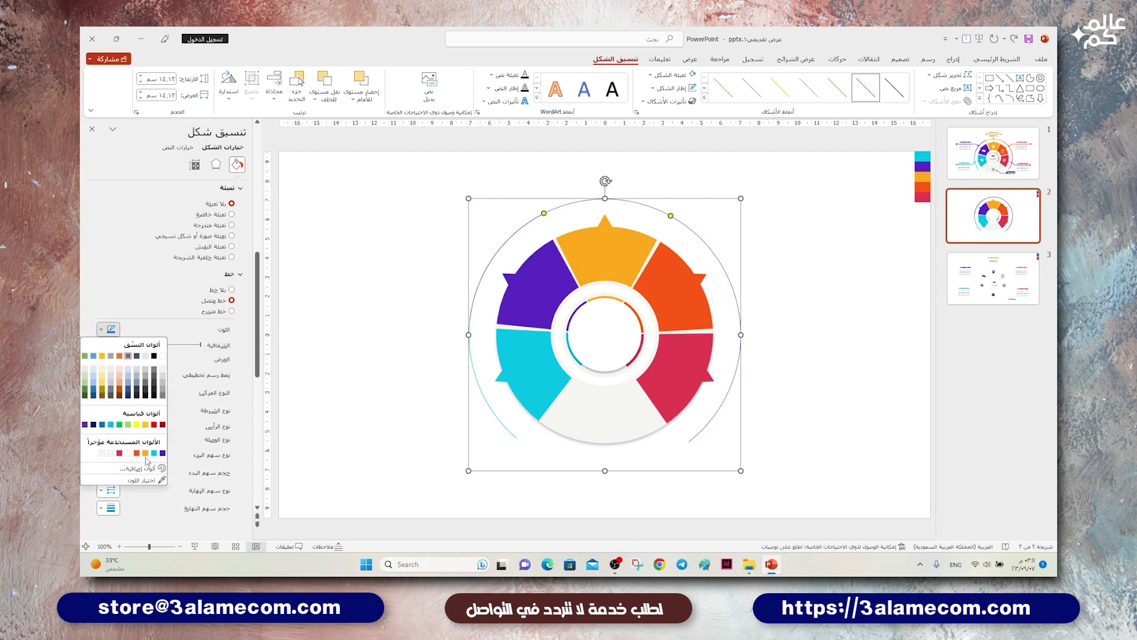
click(148, 454)
- Colour the right arc orange-red and the lower-right arc pink-red
click(705, 240)
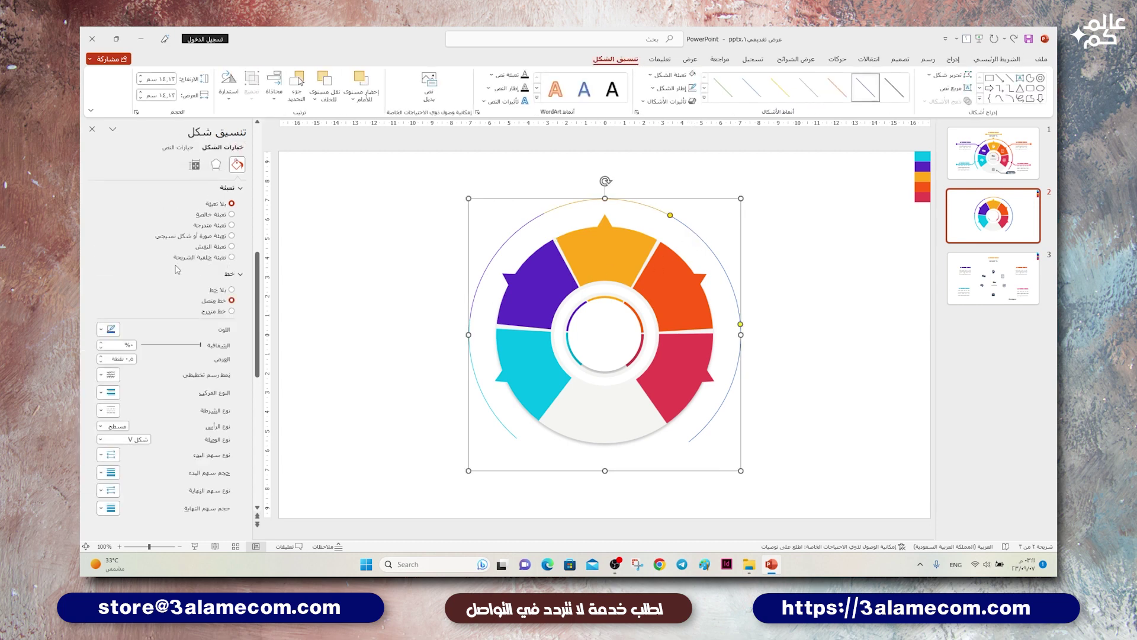
click(112, 330)
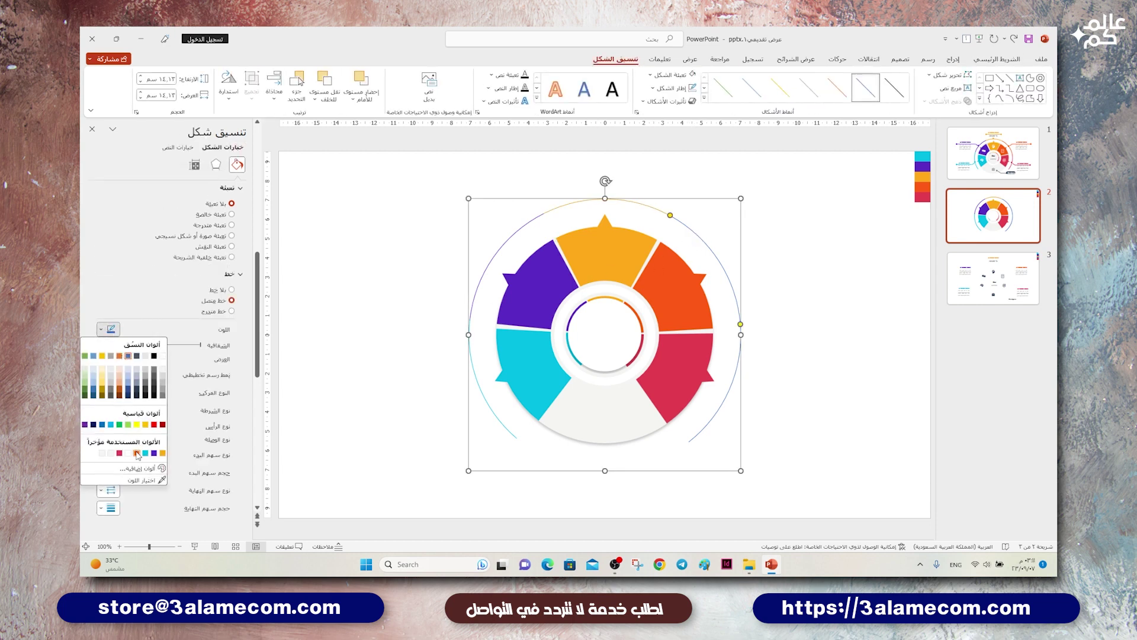
click(137, 454)
click(689, 443)
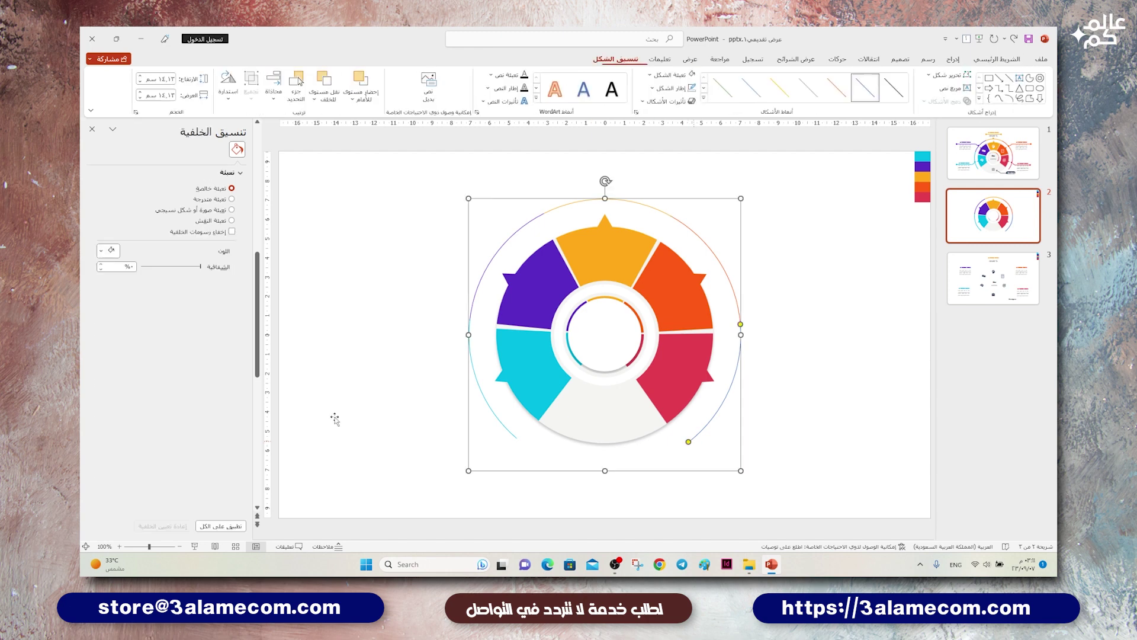
click(110, 329)
click(119, 453)
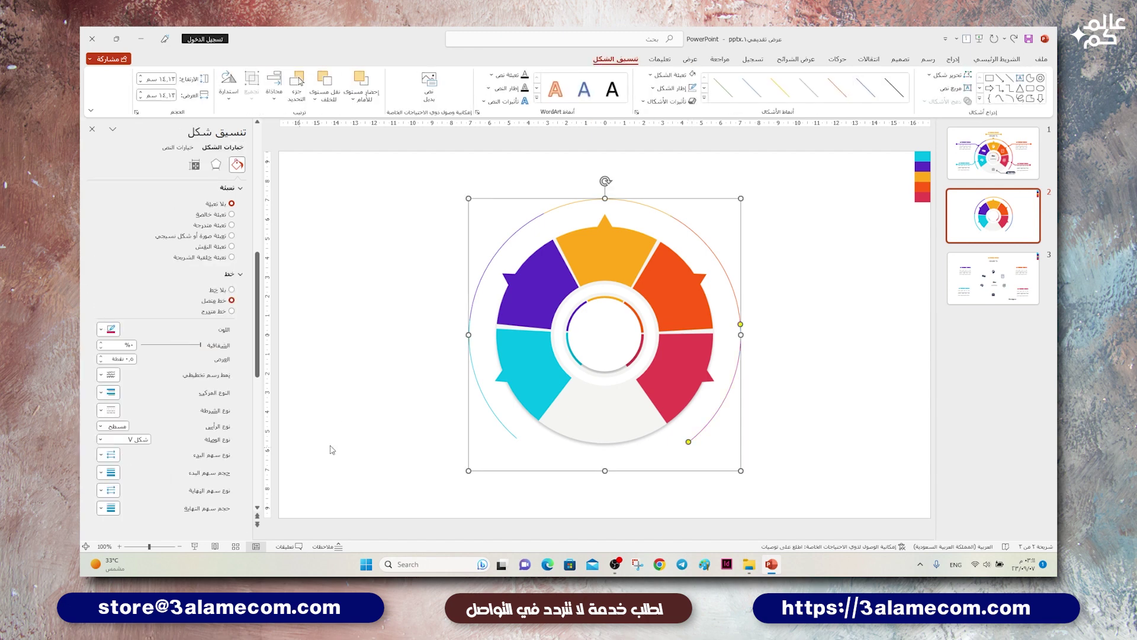
- Set the selected arcs' line width to 1.25 pt
shift+click(504, 431)
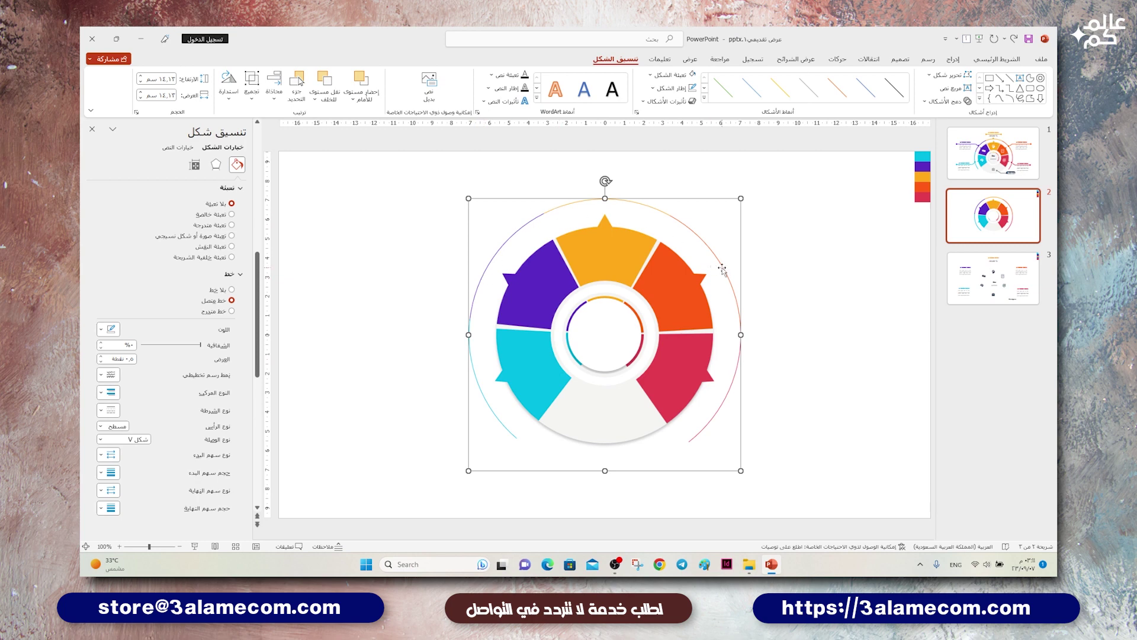
click(100, 356)
click(101, 356)
click(101, 356)
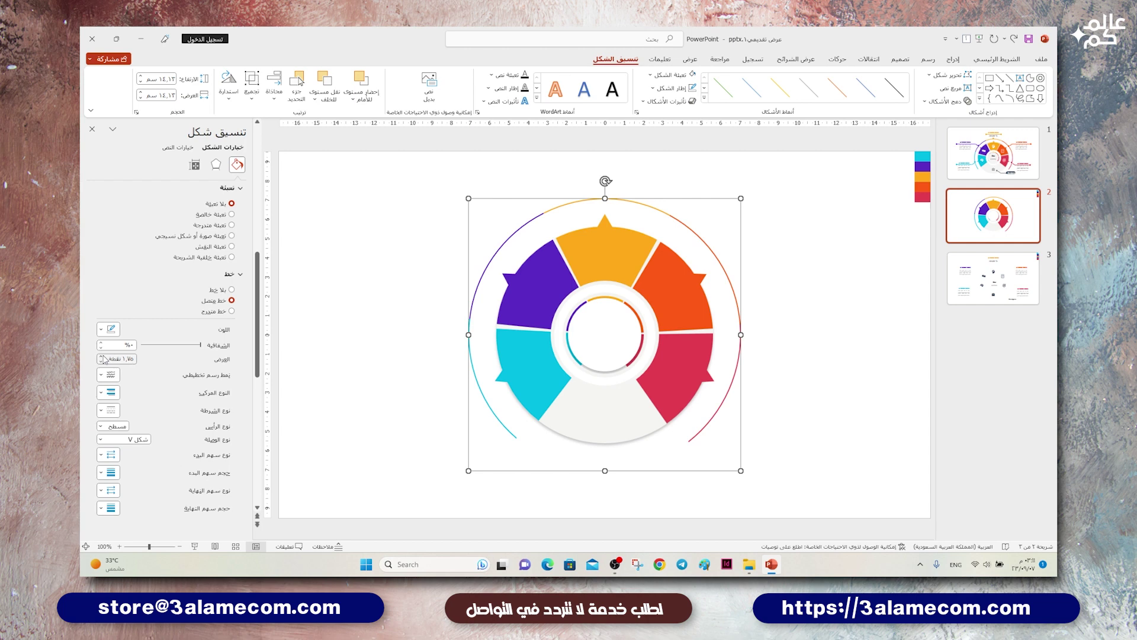
click(406, 381)
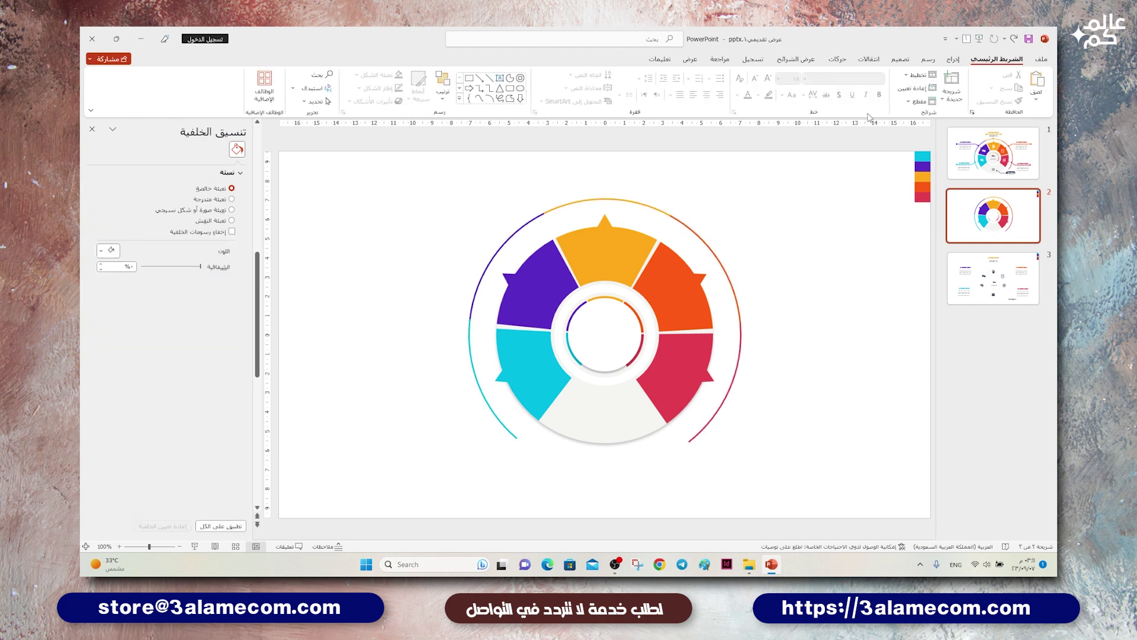
- Draw a small outline-free circle on top of the outer arc
click(953, 59)
click(882, 83)
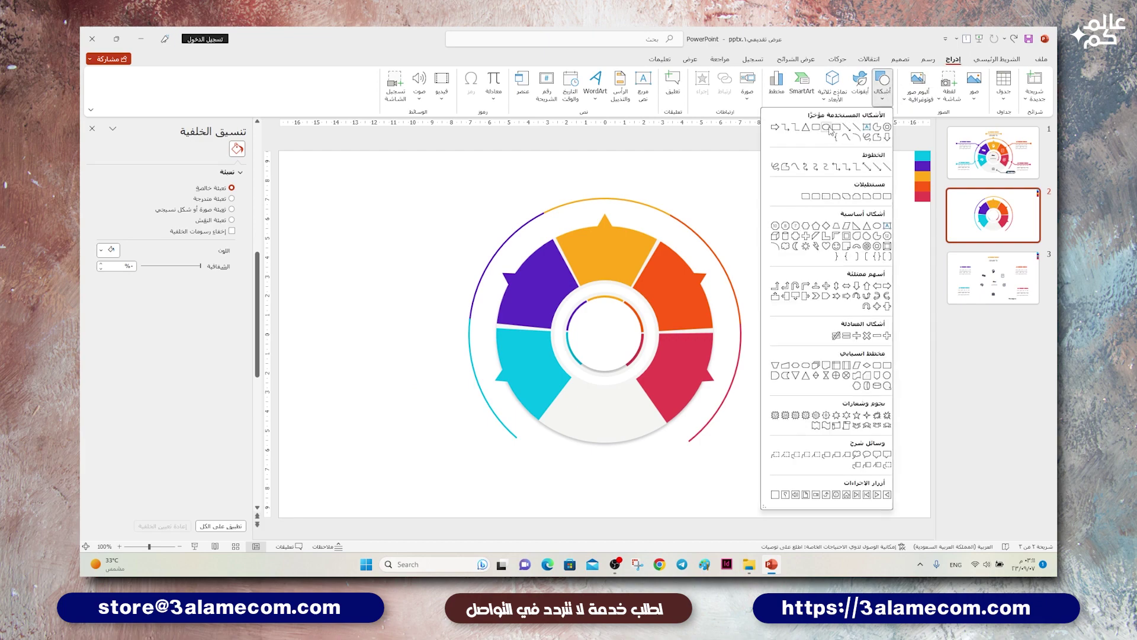
click(831, 128)
drag(605, 197, 607, 204)
ctrl+scroll(609, 207, up, 5)
ctrl+scroll(614, 219, up, 3)
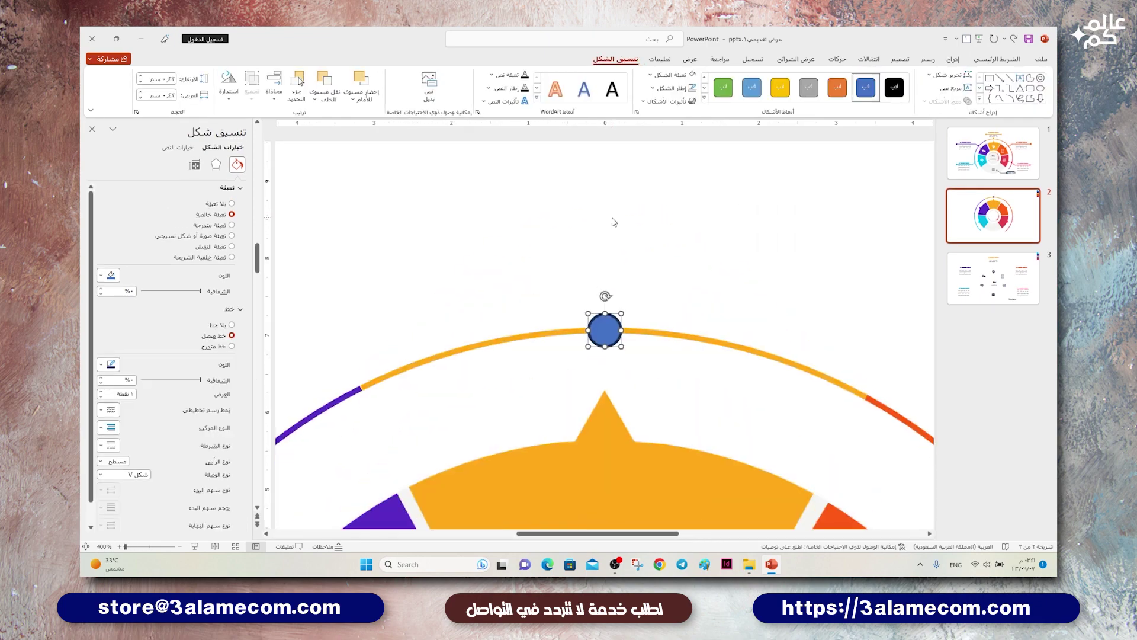
drag(621, 313, 627, 308)
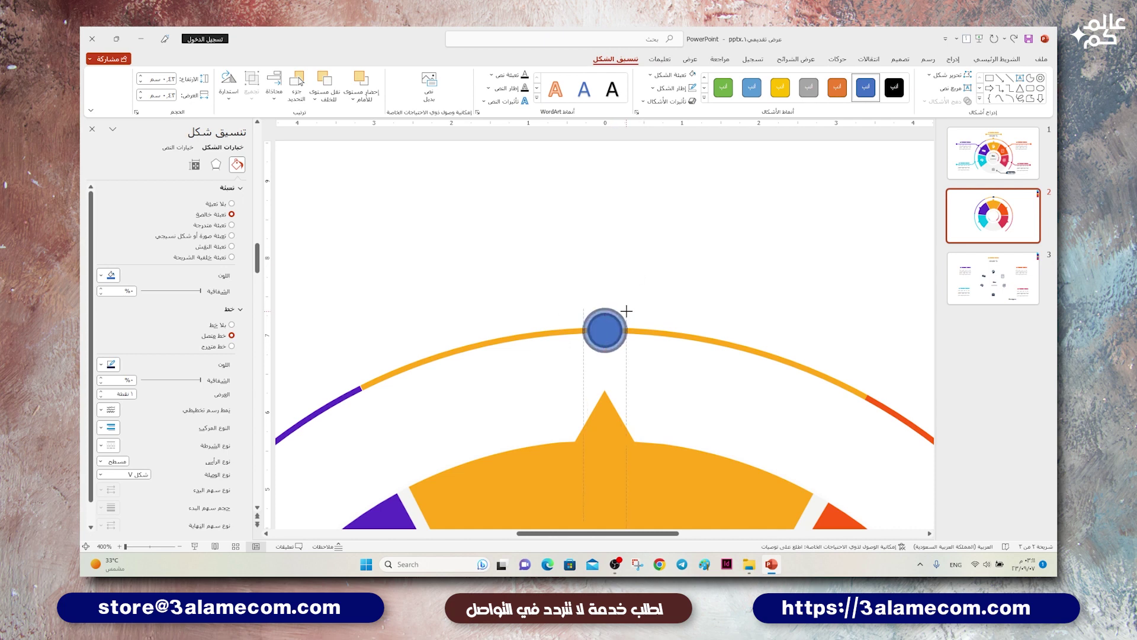
click(687, 90)
click(651, 222)
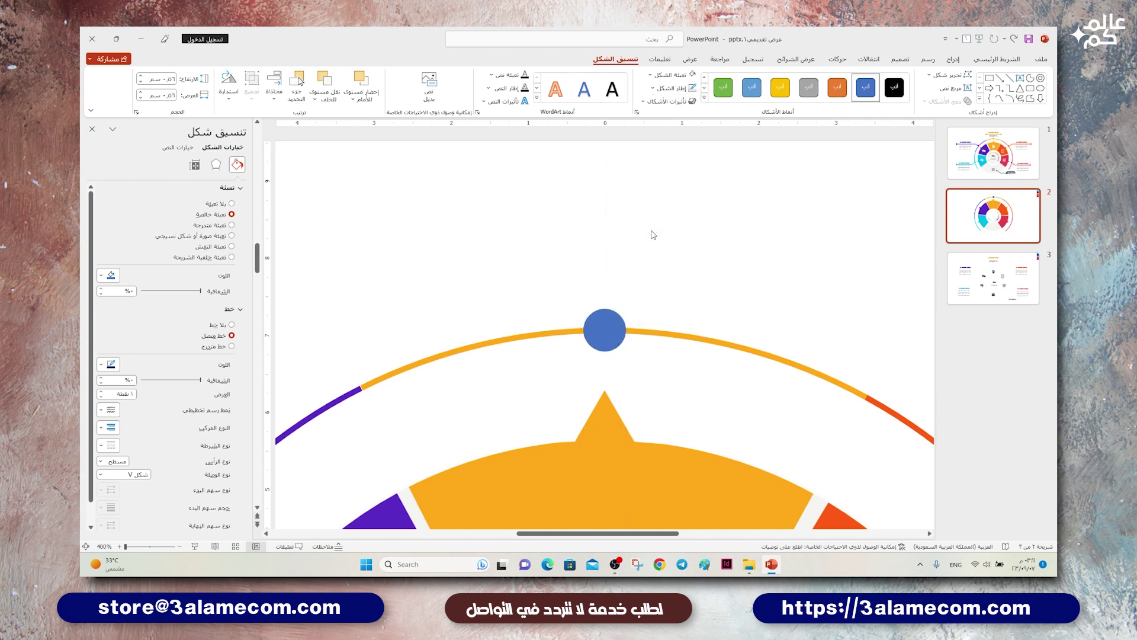
ctrl+scroll(622, 343, down, 5)
ctrl+scroll(623, 349, down, 1)
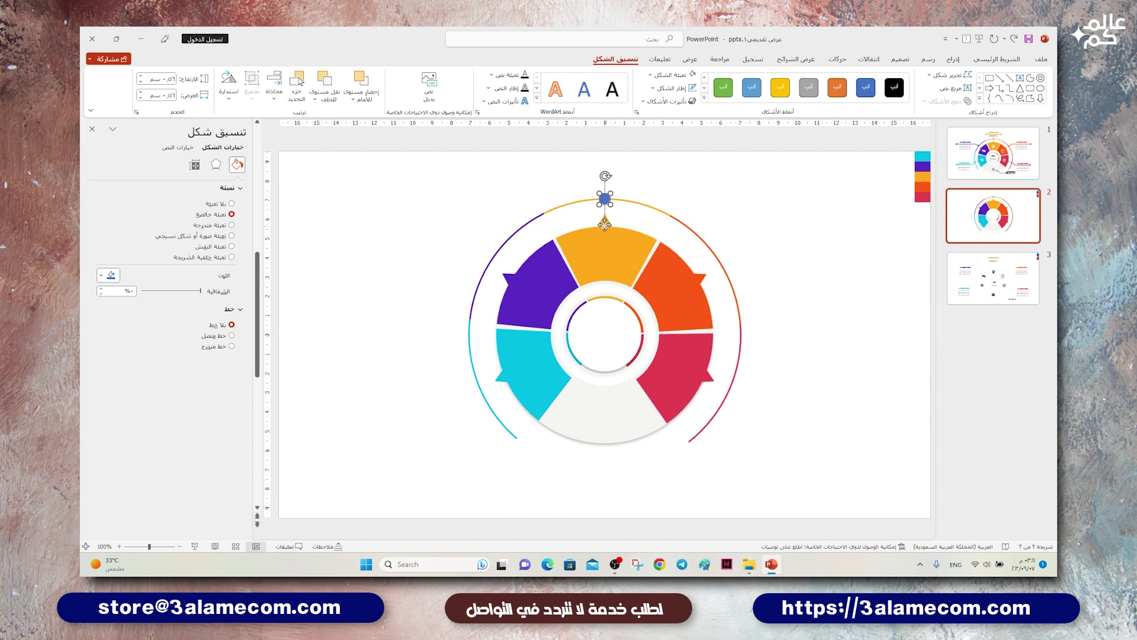
- Copy the dot onto the right arc; fill the top dot orange and the right dot orange-red
mouse_move(604, 224)
mouse_down()
mouse_move(488, 290)
mouse_move(485, 418)
mouse_move(730, 417)
mouse_move(723, 293)
mouse_up()
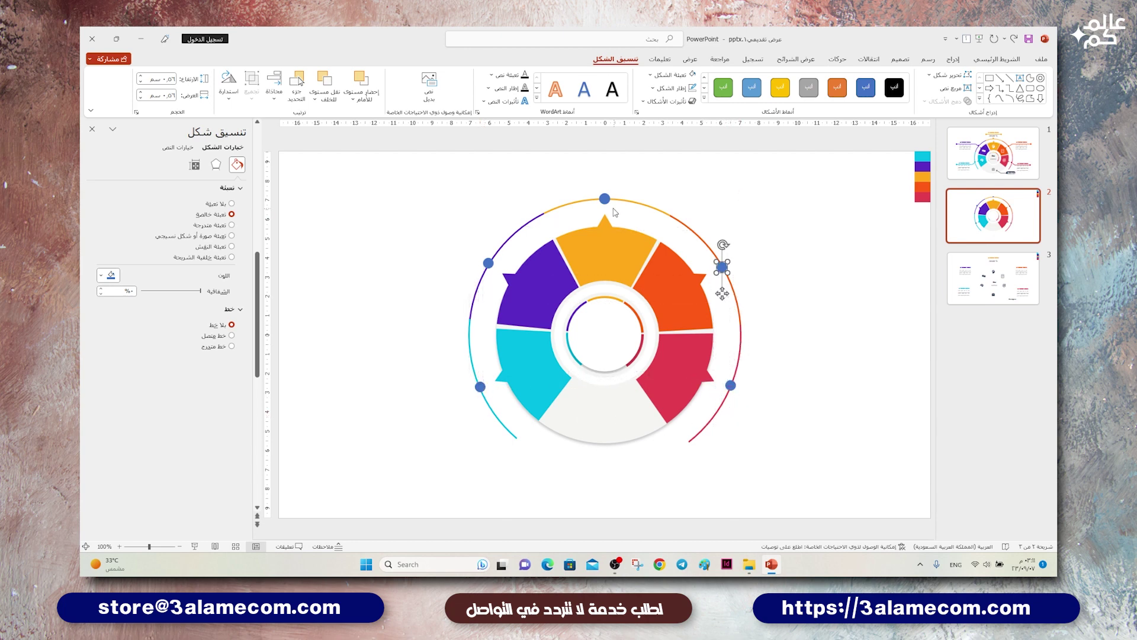
click(605, 199)
click(652, 75)
click(685, 197)
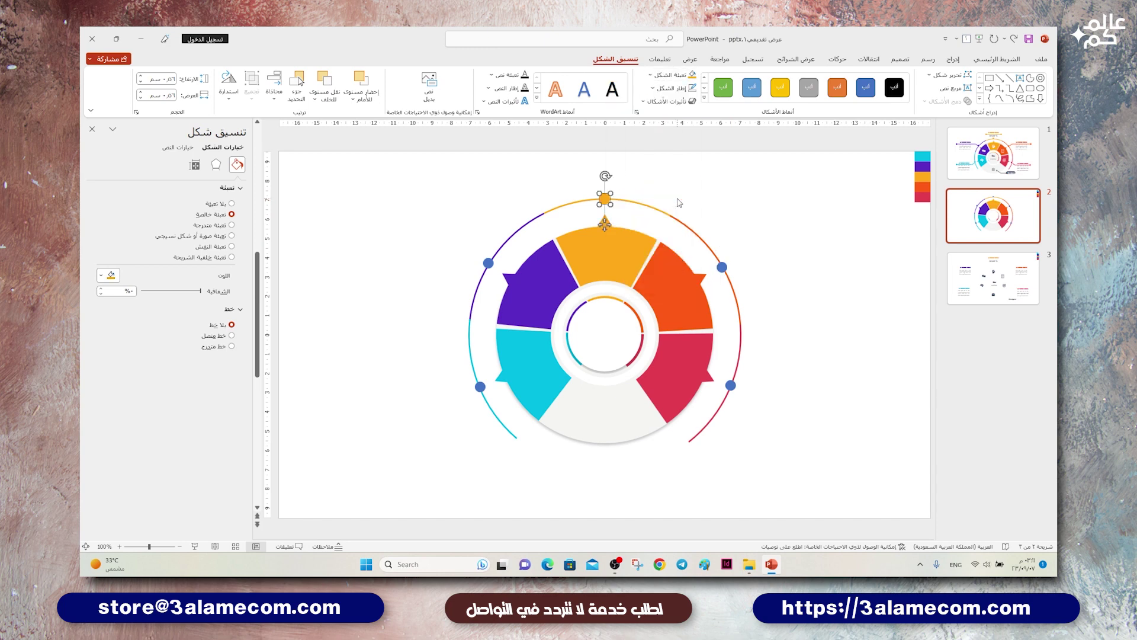
click(722, 267)
click(652, 75)
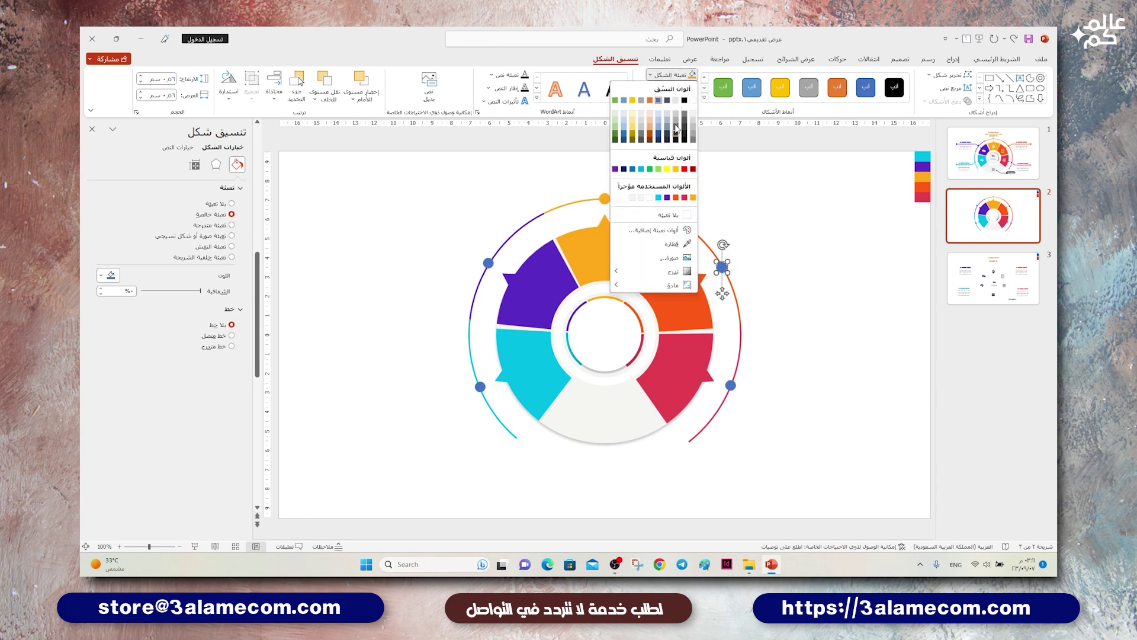
click(672, 198)
- Fill the lower-right dot crimson, the upper-left dot purple and the lower-left dot cyan
click(730, 385)
click(651, 75)
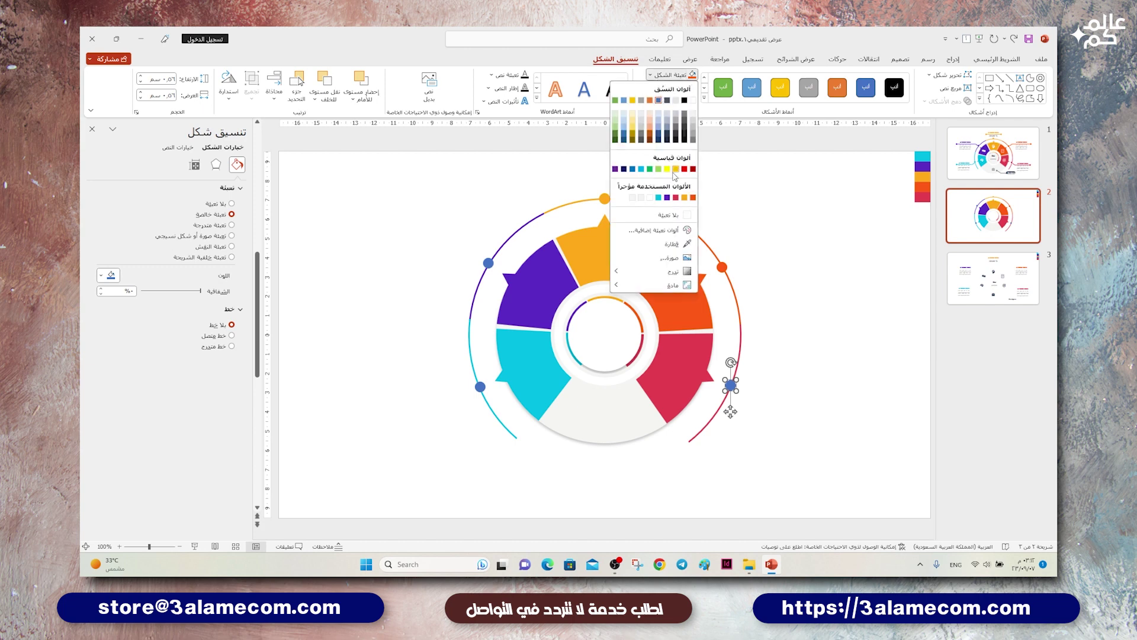
click(676, 197)
click(488, 262)
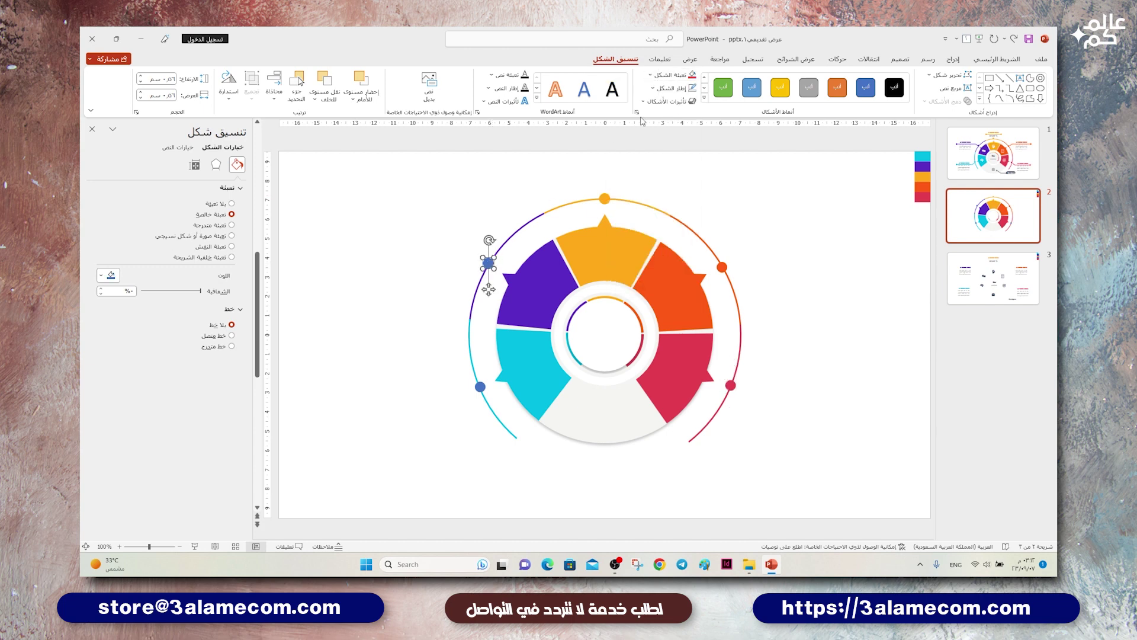
click(665, 77)
click(669, 201)
click(485, 400)
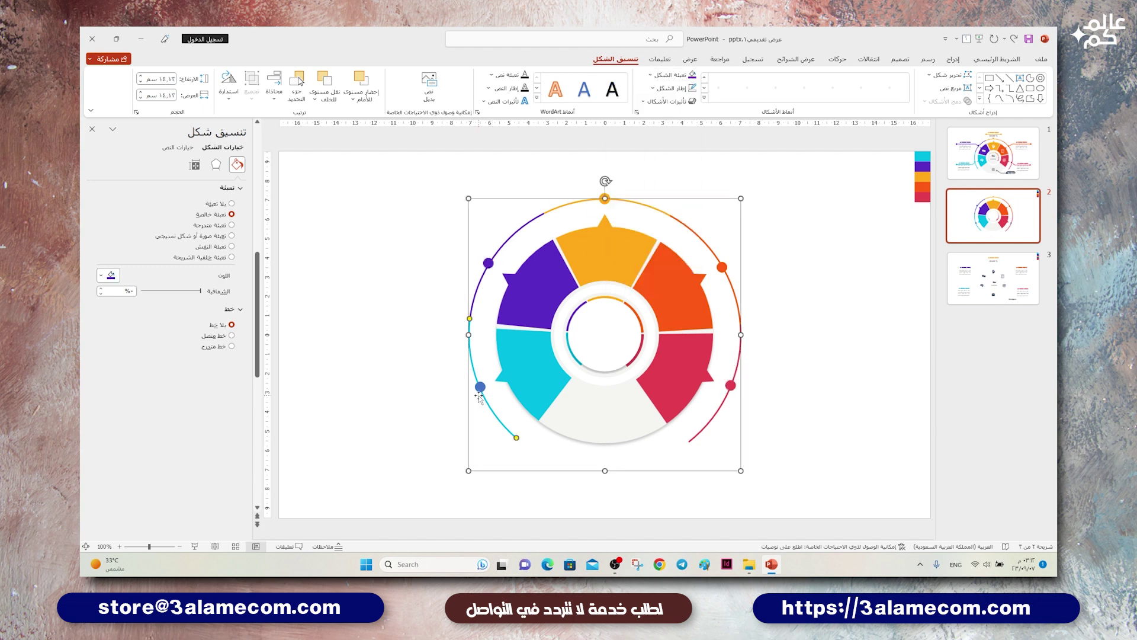
click(481, 386)
click(658, 74)
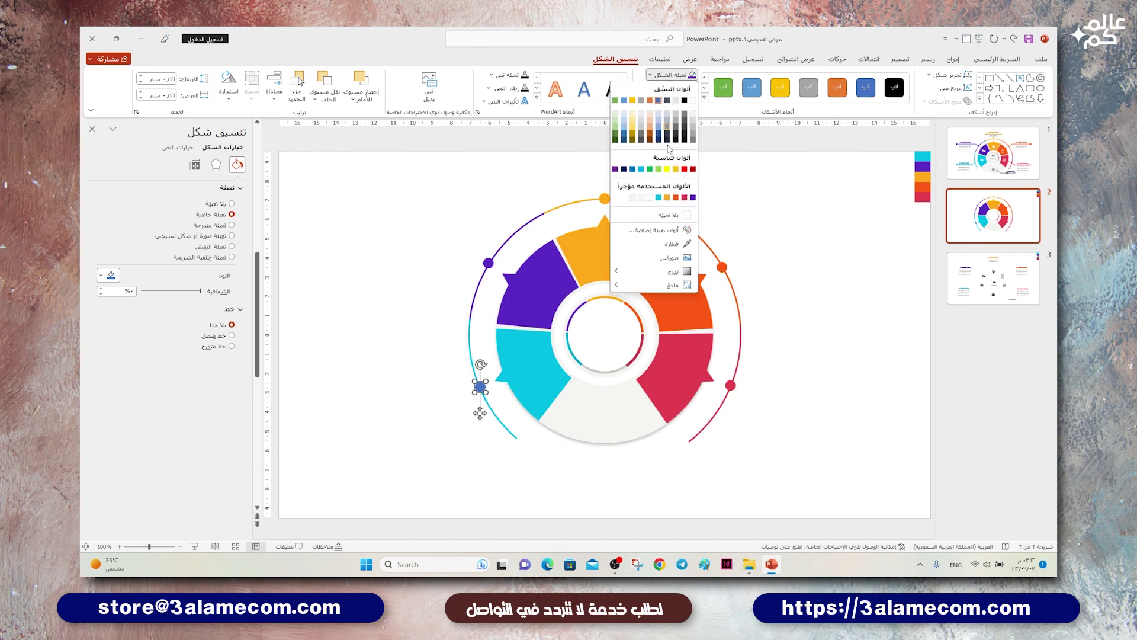
click(658, 201)
click(716, 193)
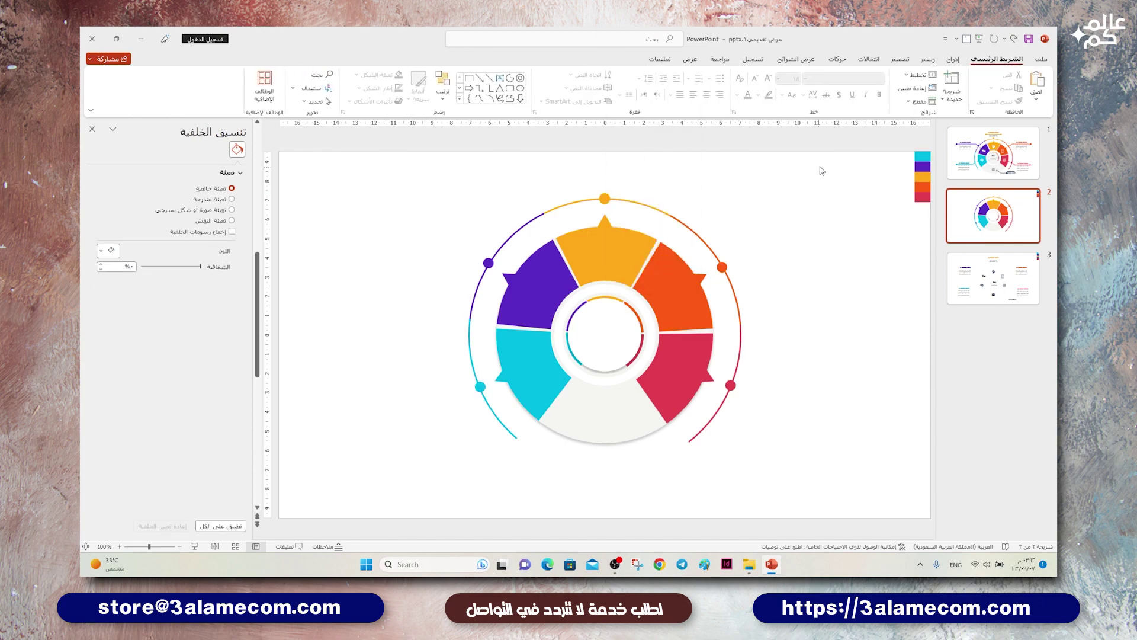
- Move the whole diagram slightly down on the slide
drag(822, 170, 409, 542)
drag(570, 426, 568, 447)
click(811, 327)
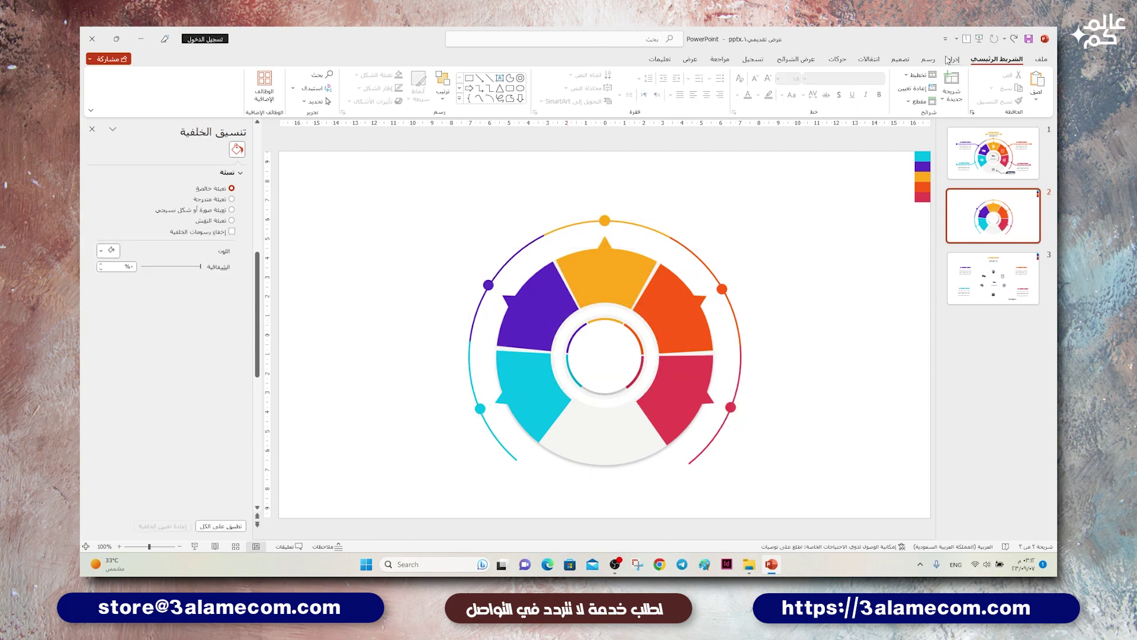
- Draw a horizontal callout line out to the right, its inner end snapped to the red dot
click(952, 59)
click(883, 83)
click(857, 126)
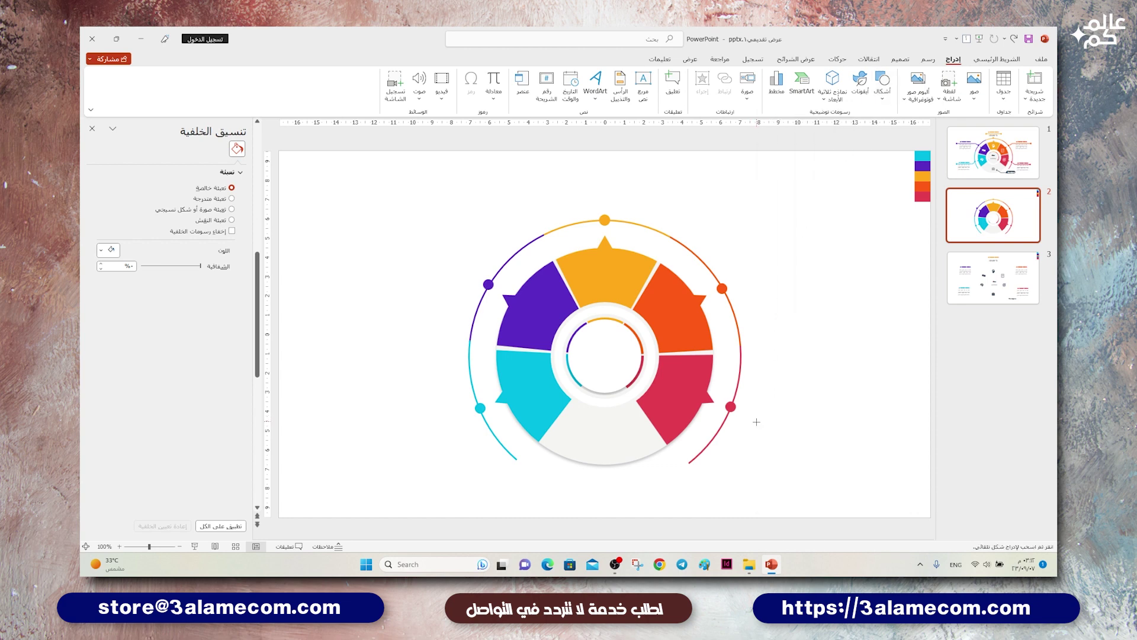
drag(757, 422, 851, 424)
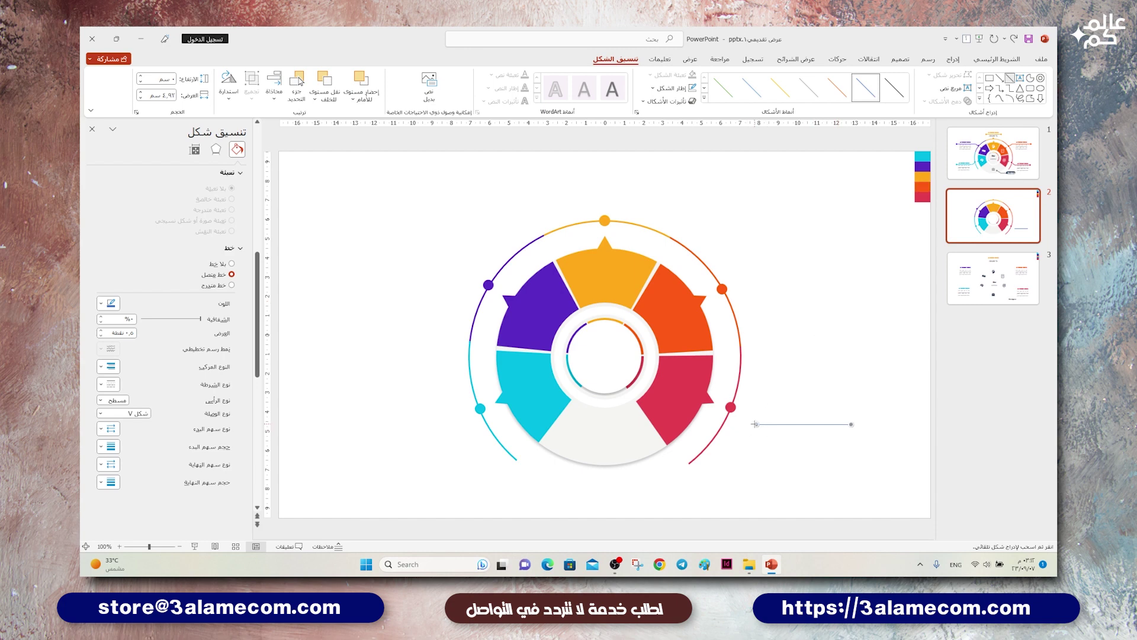
drag(756, 424, 731, 407)
click(775, 423)
click(775, 425)
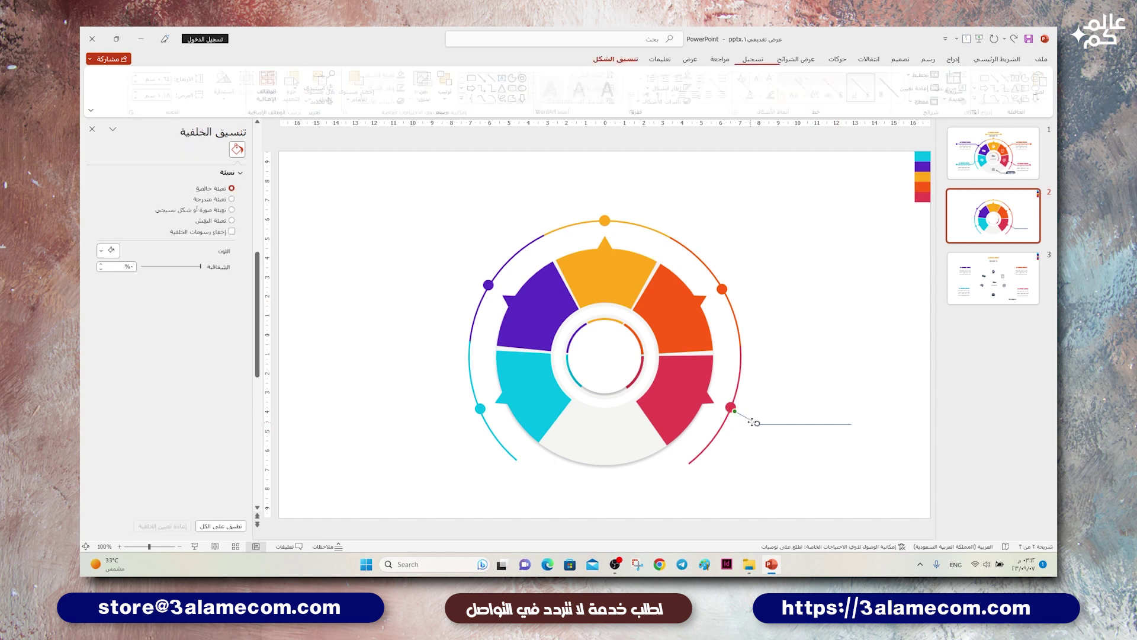
ctrl+scroll(761, 423, up, 5)
drag(649, 356, 648, 359)
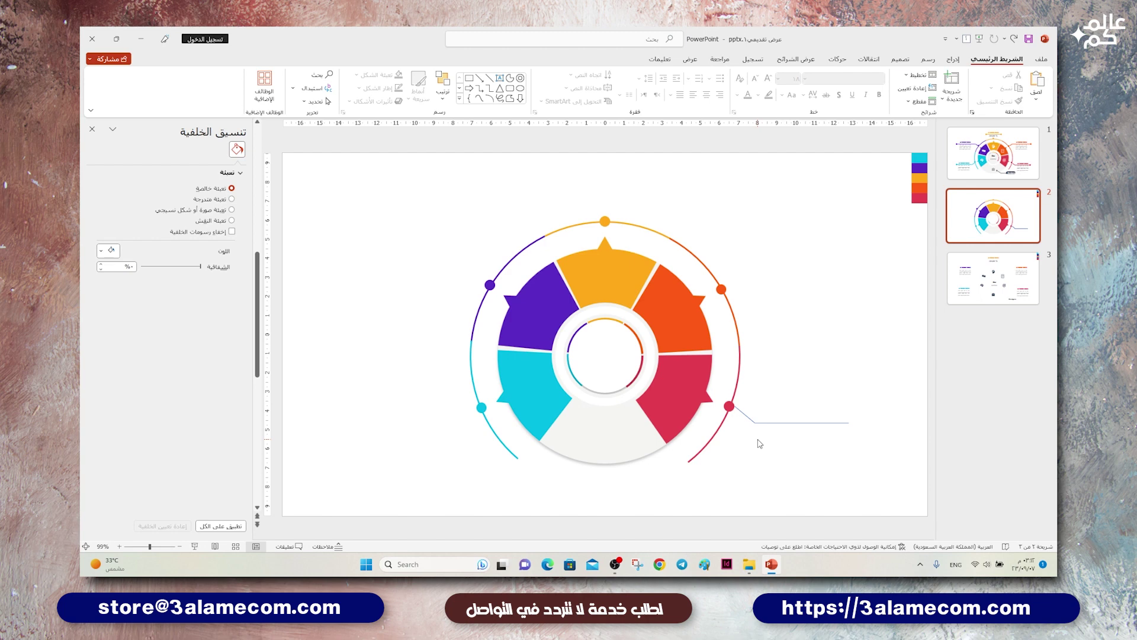
- Raise the red-dot callout line's width to 1.25 pt
click(771, 422)
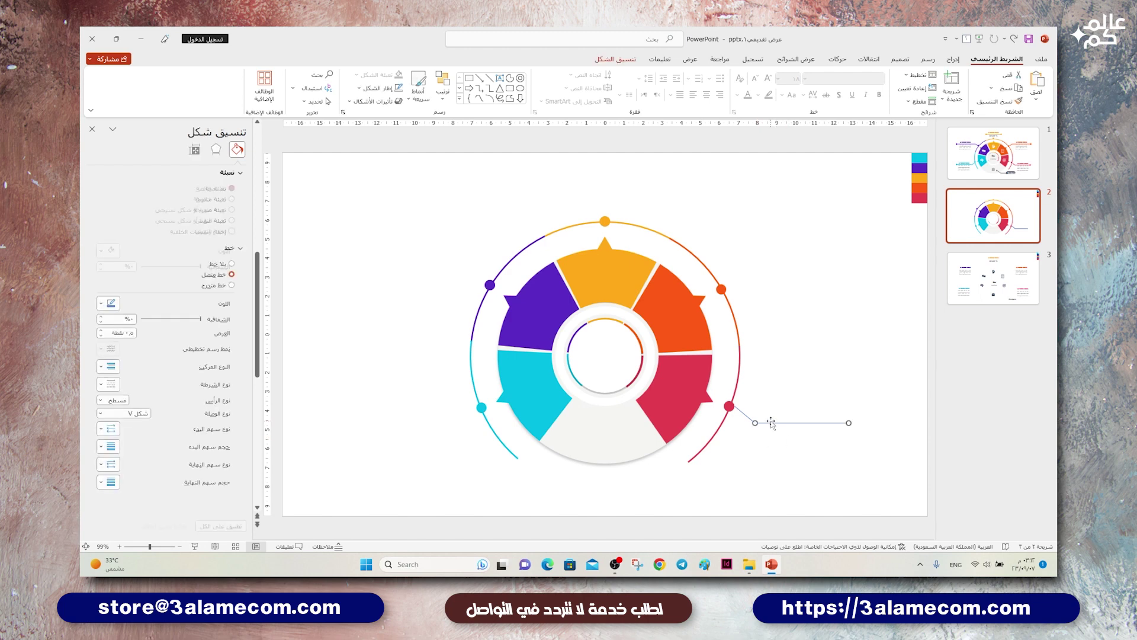
click(101, 330)
click(100, 331)
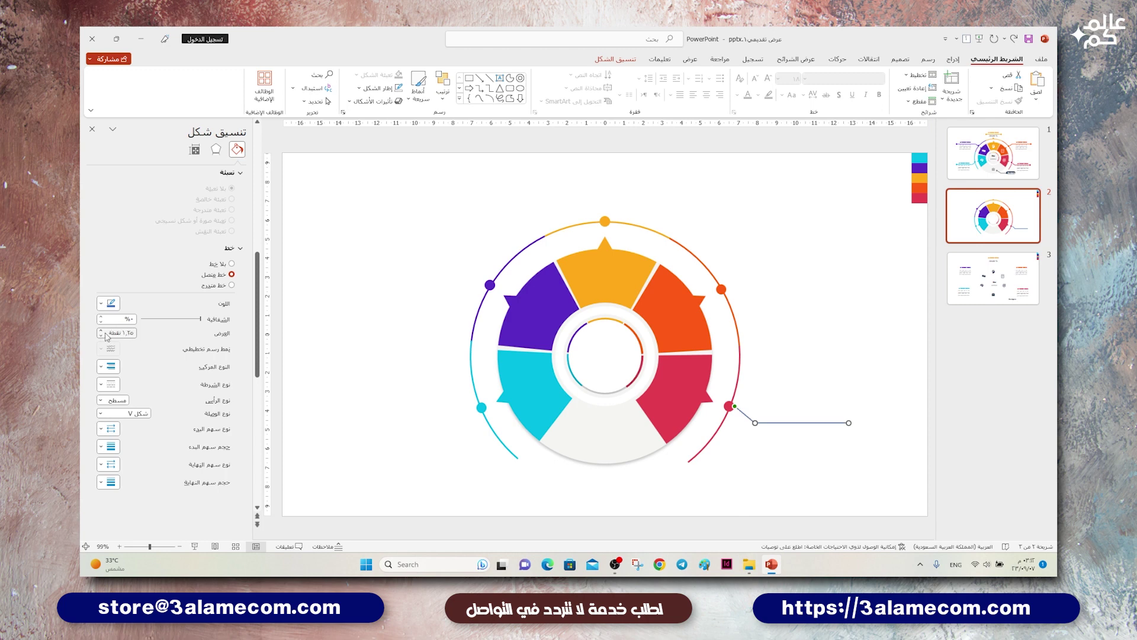
click(407, 437)
- Colour the callout line crimson, leaving its line-end shapes unchanged
click(764, 423)
click(109, 464)
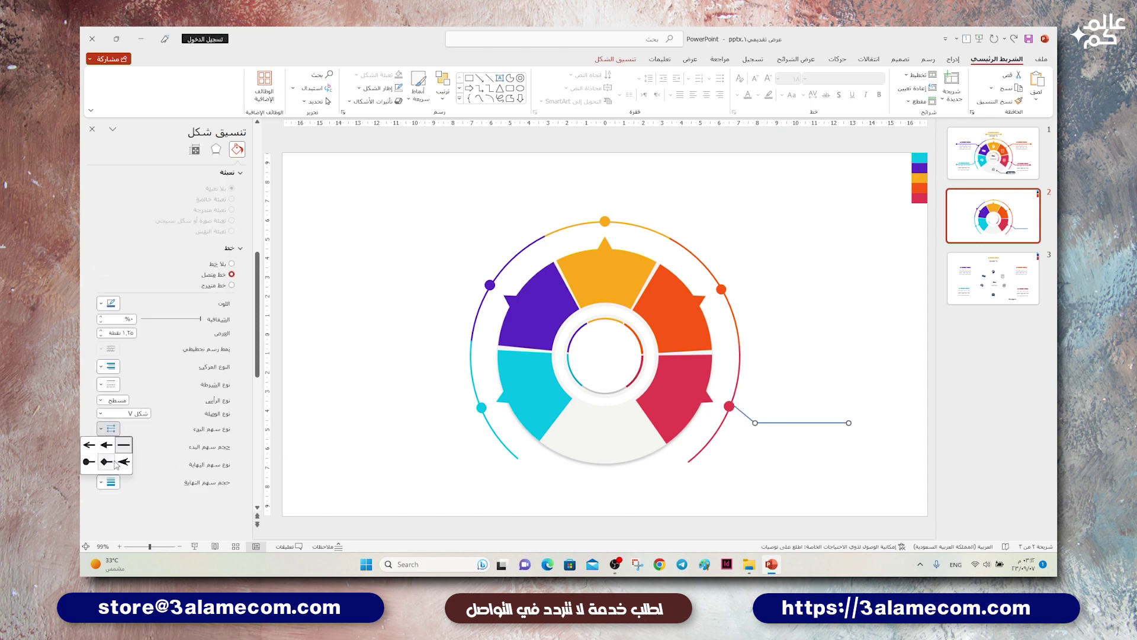
click(148, 463)
click(110, 463)
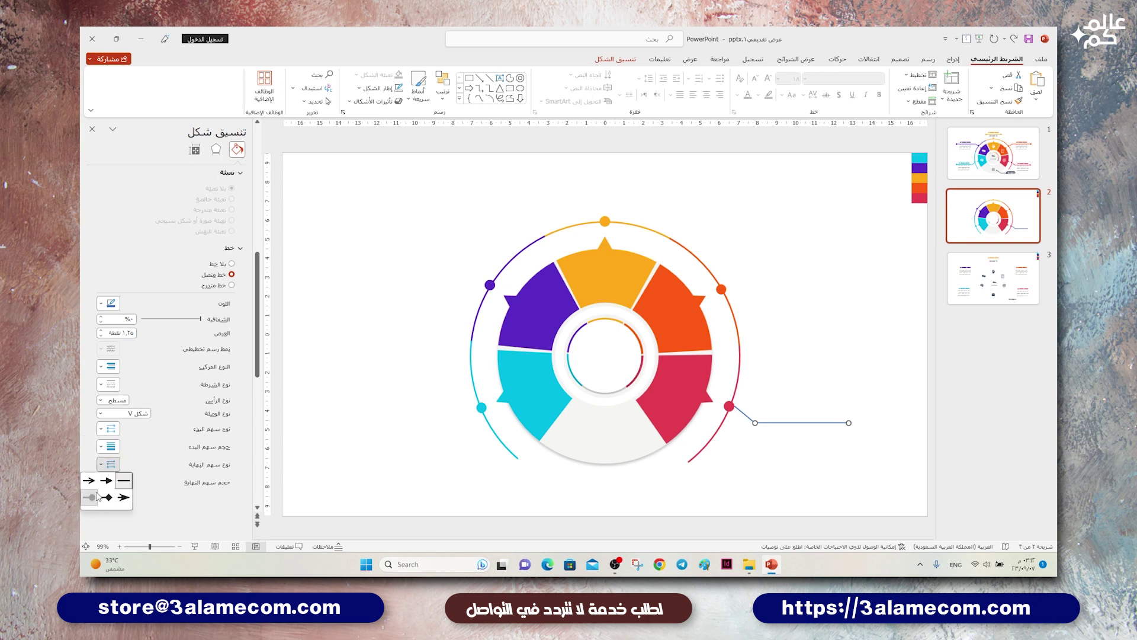
click(110, 488)
click(439, 427)
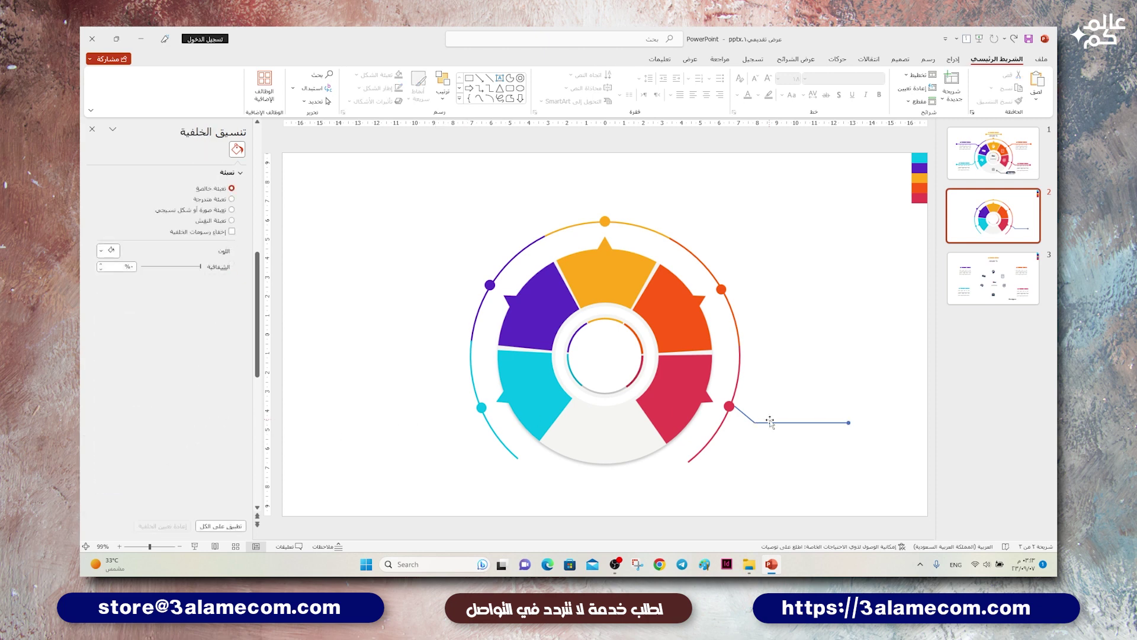
click(745, 418)
click(746, 418)
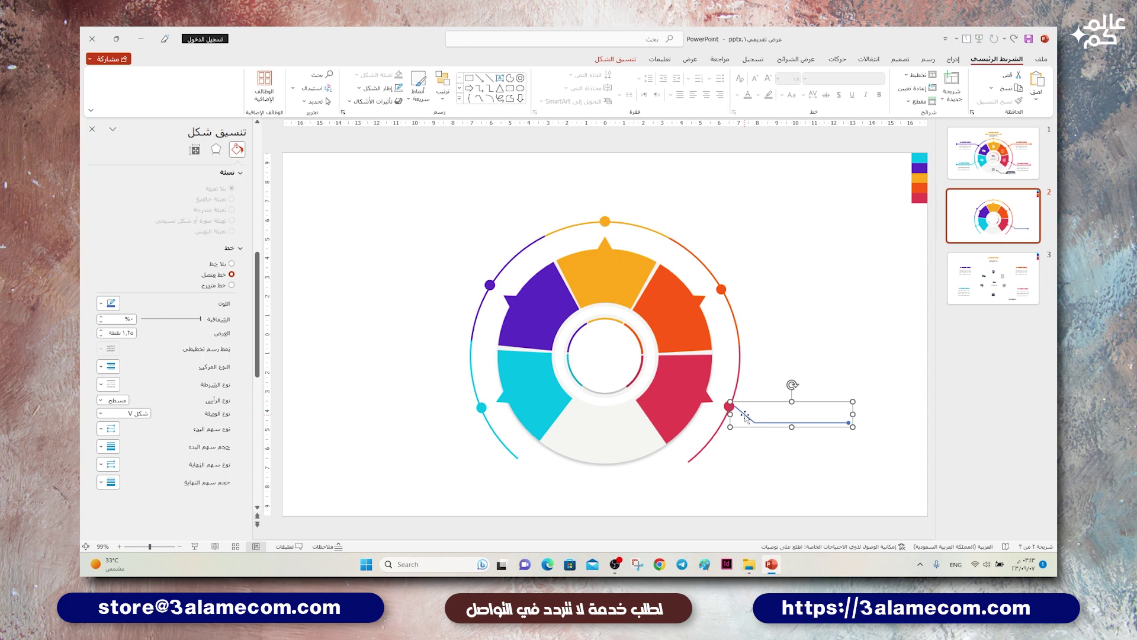
click(110, 303)
click(146, 427)
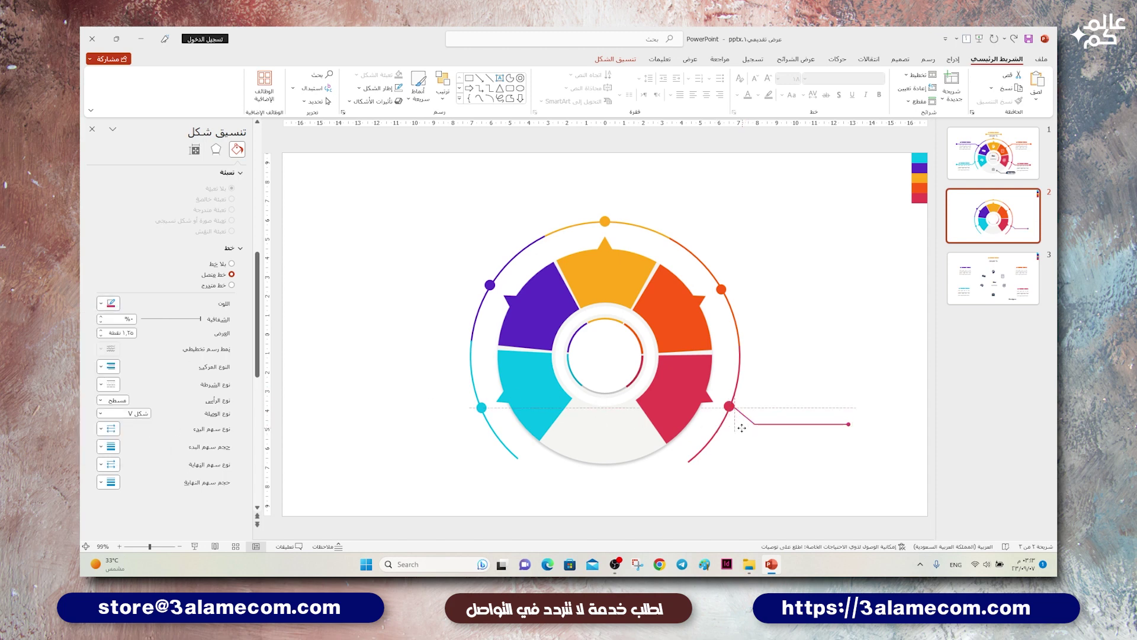
- Copy the callout line to the left, flip it horizontally at the cyan dot, and colour it cyan
drag(749, 431, 375, 423)
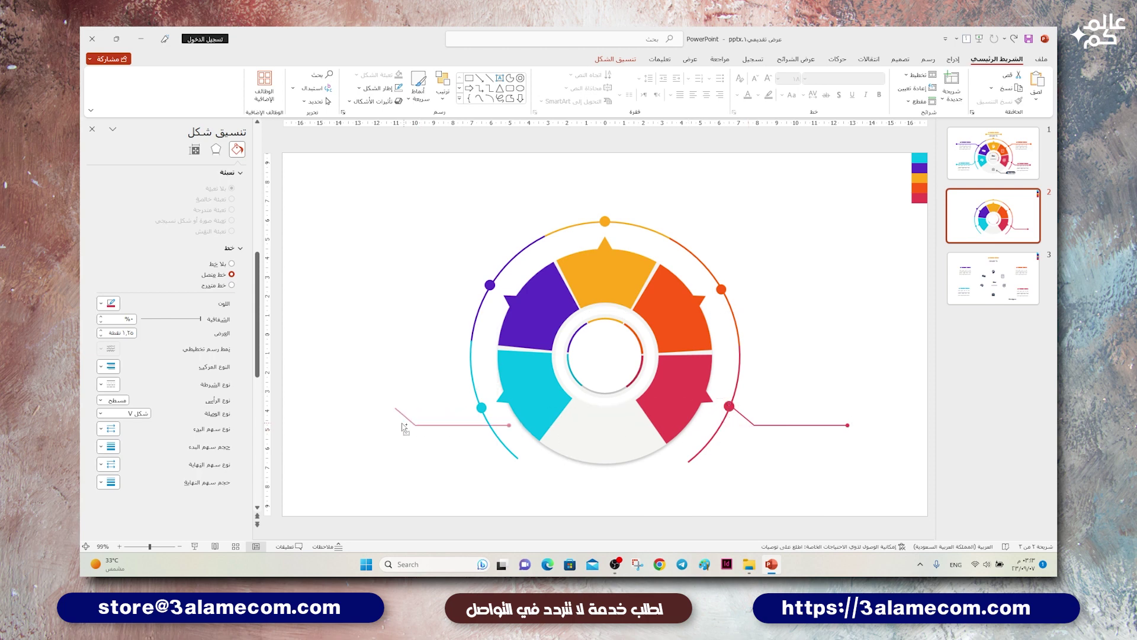
click(616, 59)
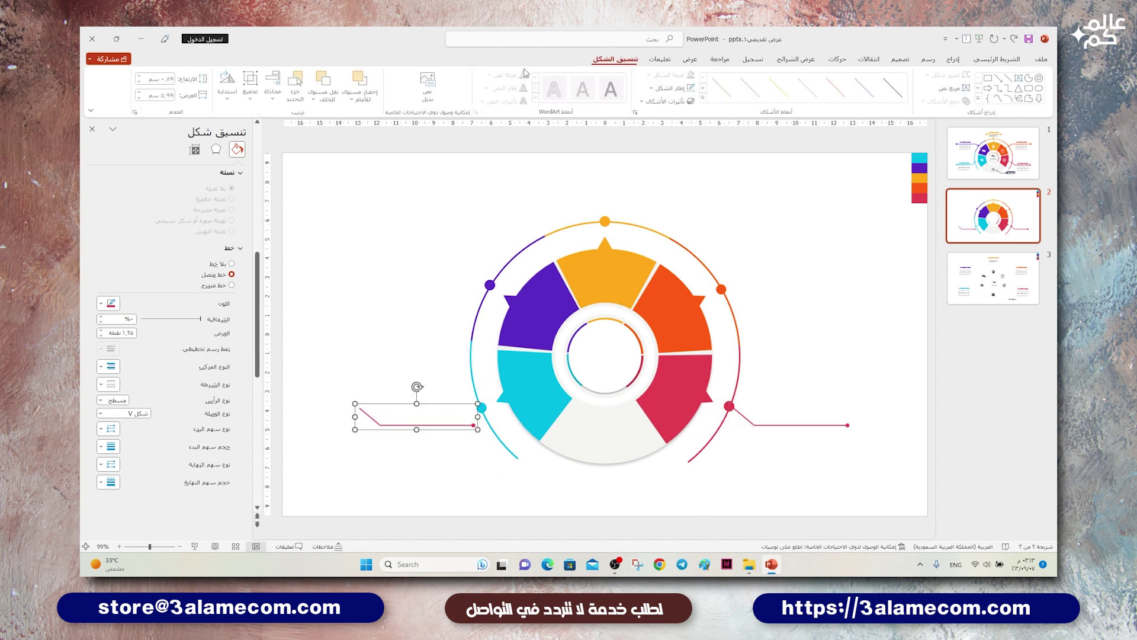
click(229, 89)
click(195, 142)
drag(439, 425, 442, 424)
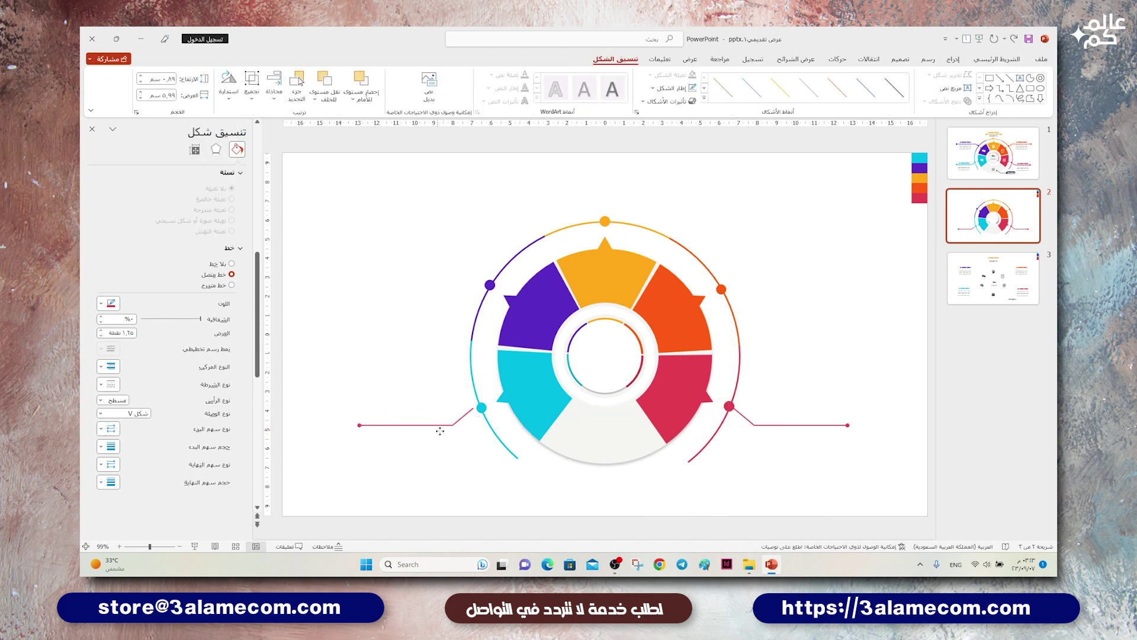
click(110, 302)
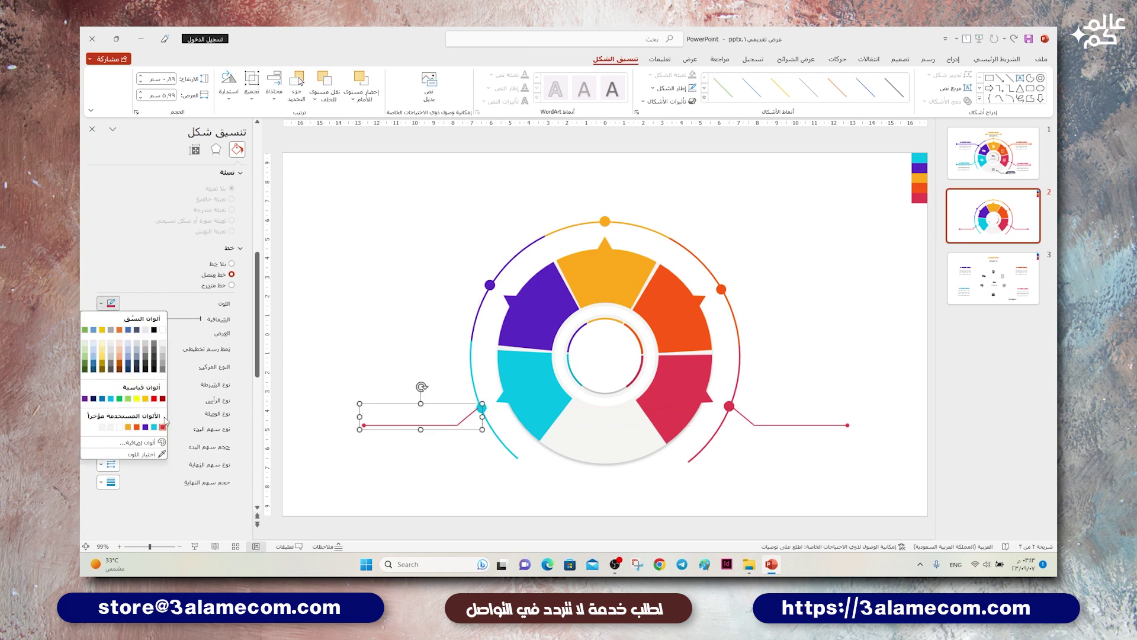
click(154, 427)
click(393, 456)
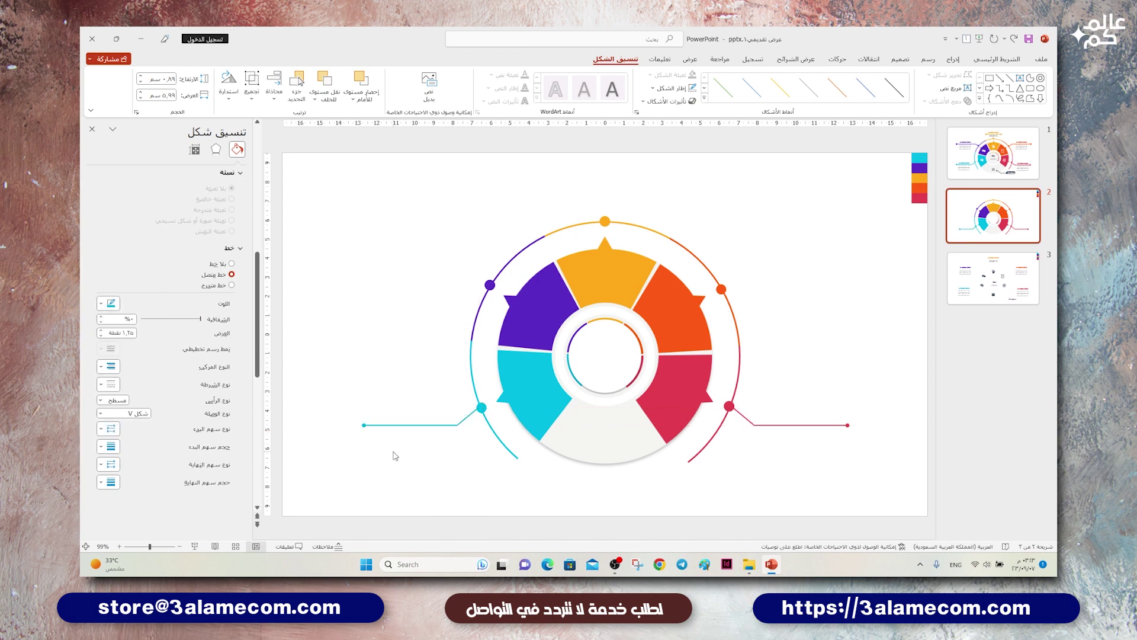
click(434, 426)
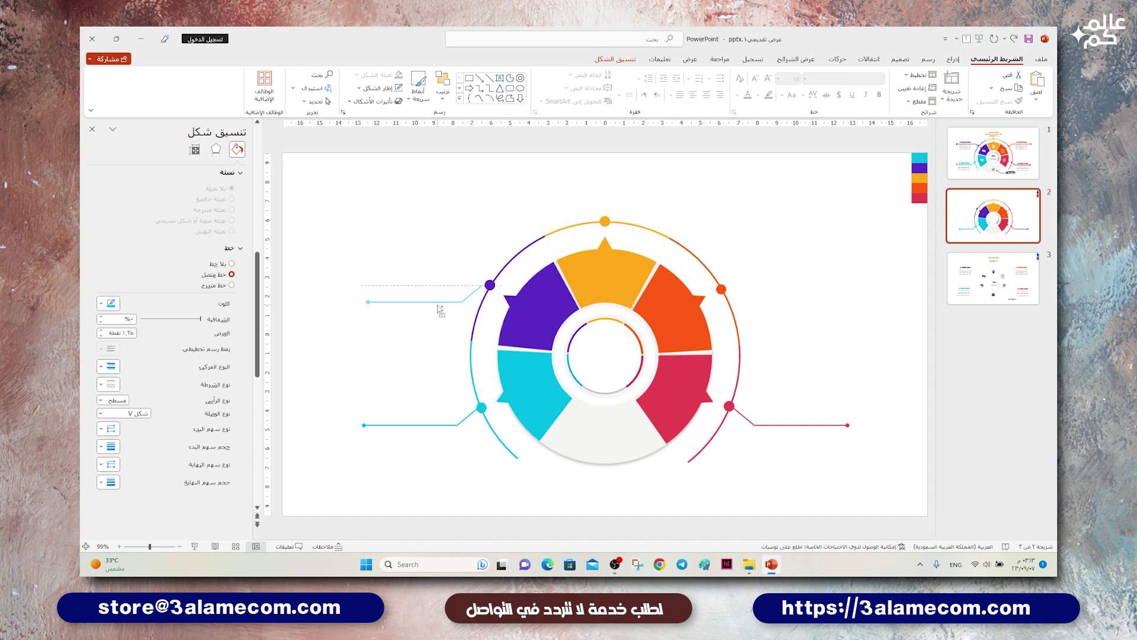
- Copy the cyan line up to the purple dot, colour it purple and flip it vertically
drag(433, 428, 441, 308)
click(110, 302)
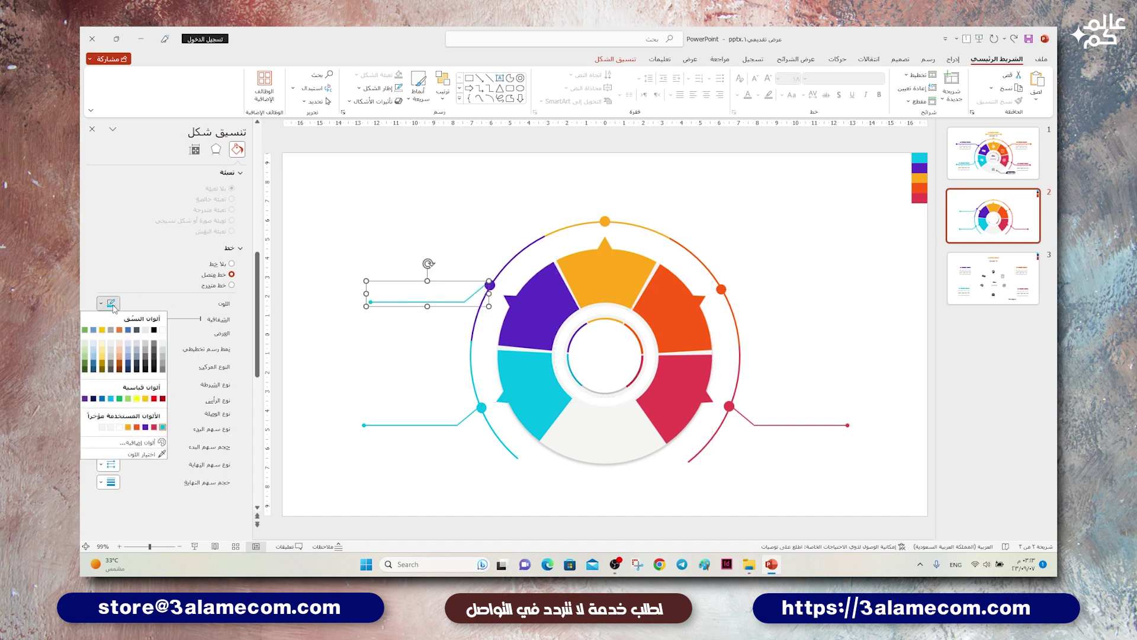
click(148, 425)
click(616, 59)
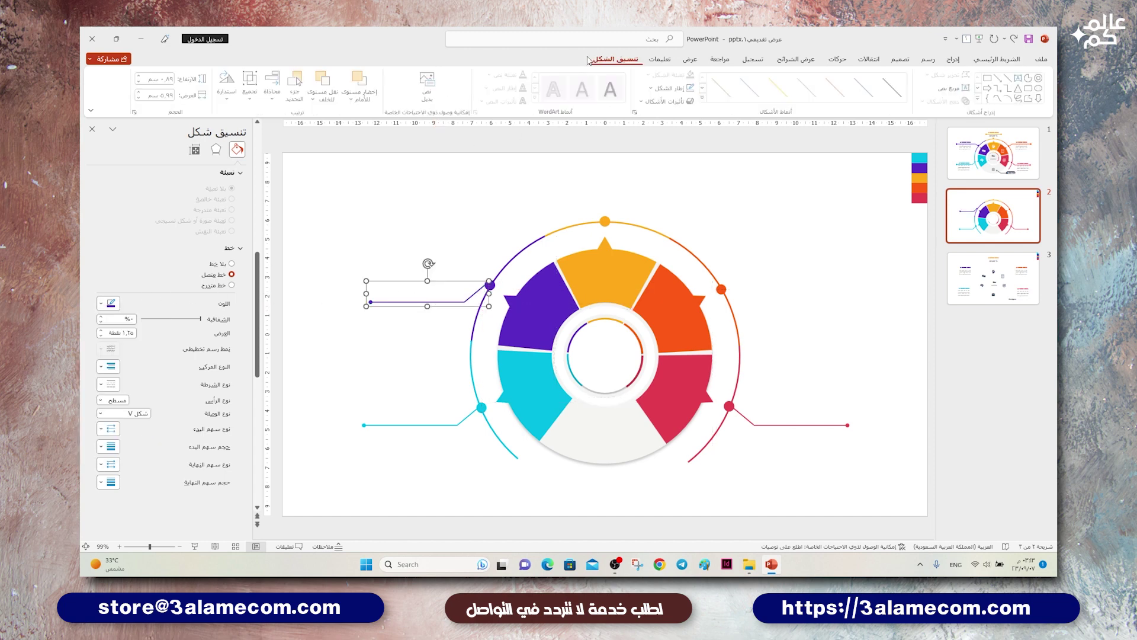
click(228, 86)
click(222, 148)
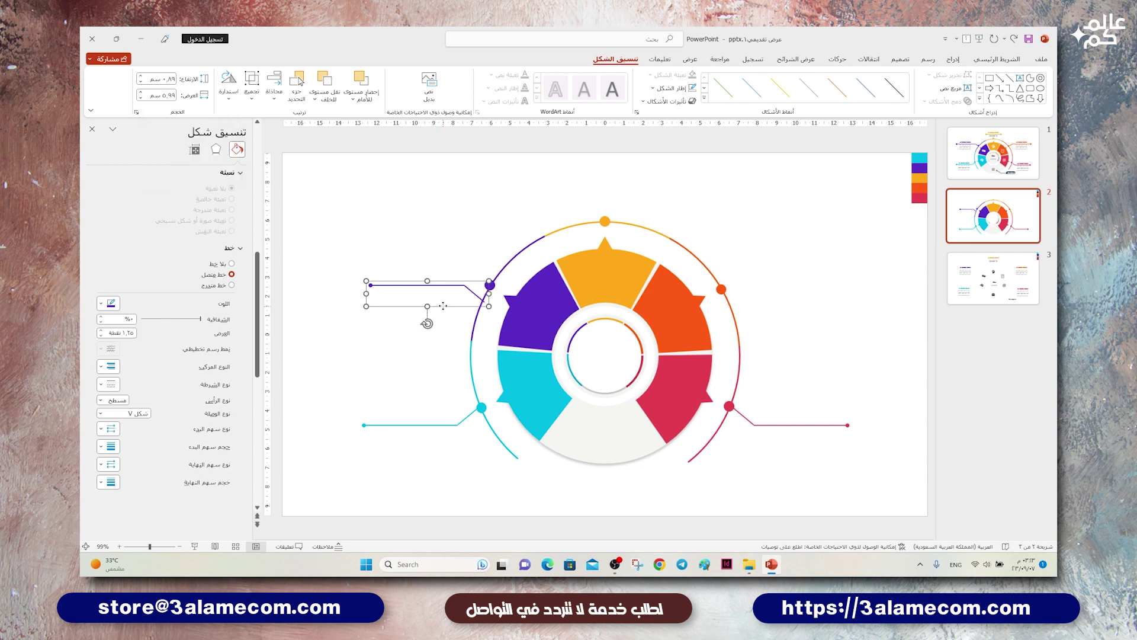
- Copy a horizontally flipped orange-red callout to the right-hand orange dot, plus a copy above the top dot
mouse_move(443, 306)
mouse_down()
mouse_move(446, 290)
mouse_move(830, 294)
mouse_up()
click(228, 85)
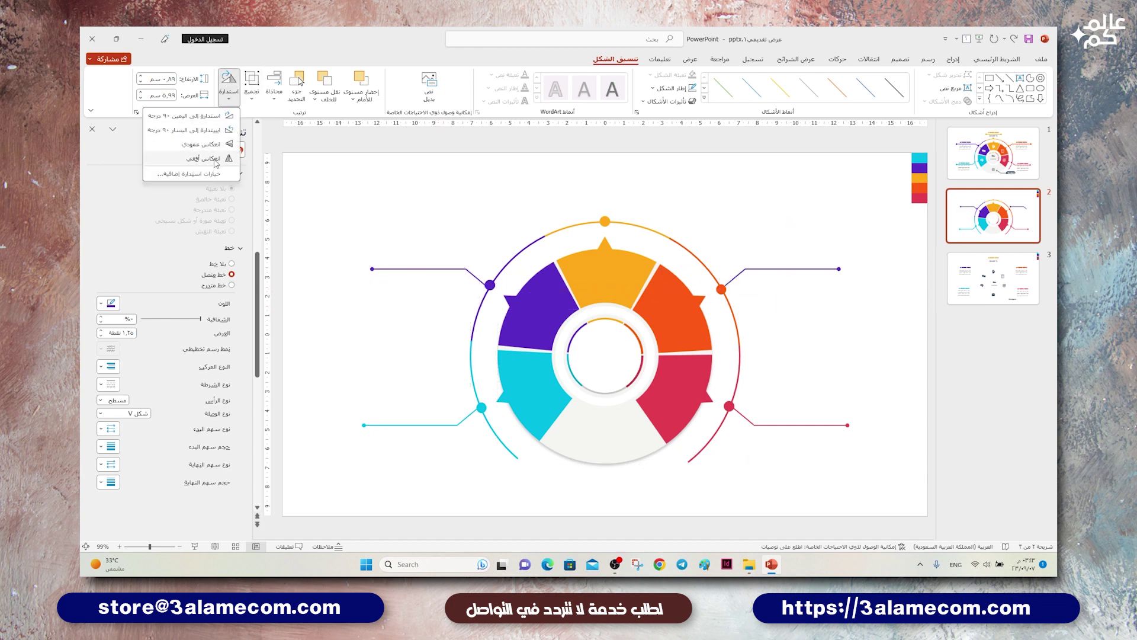
click(216, 159)
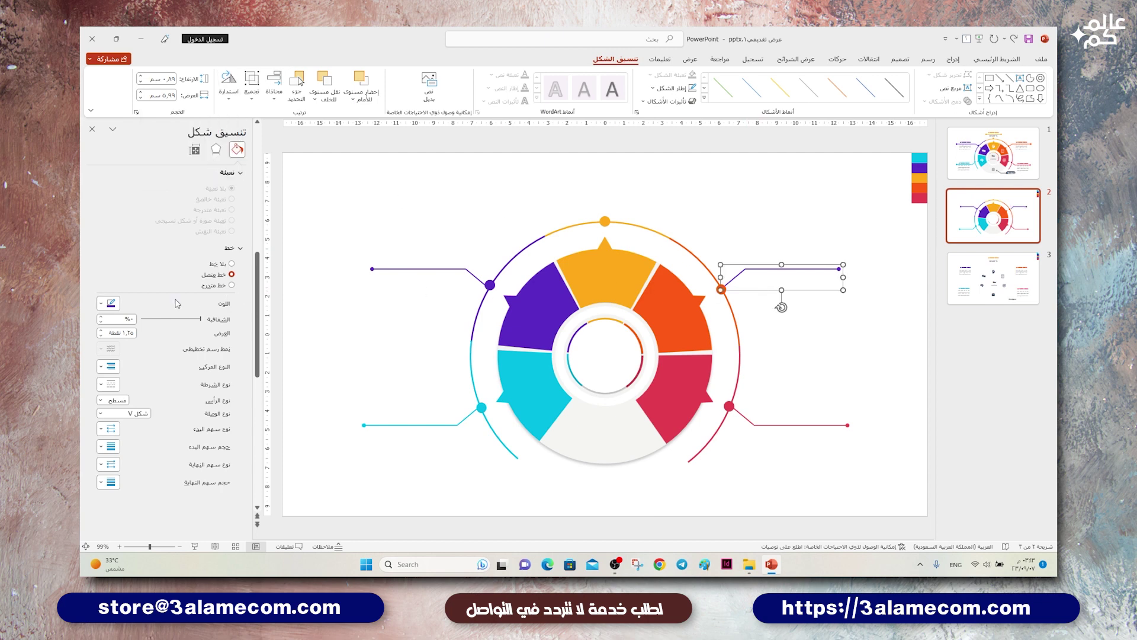
click(117, 304)
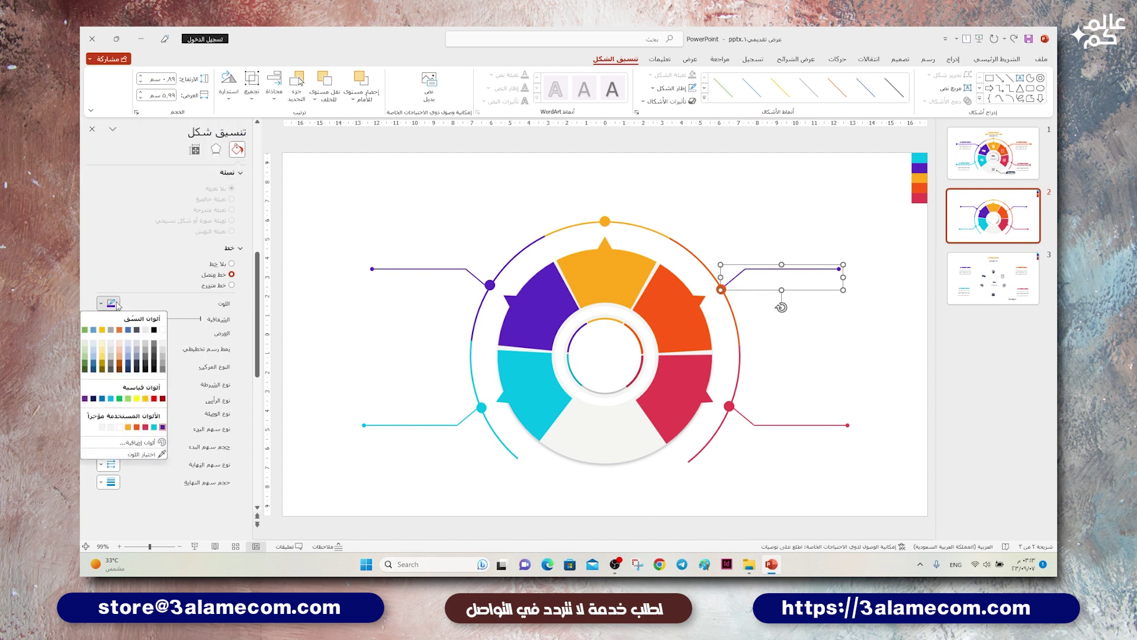
click(145, 427)
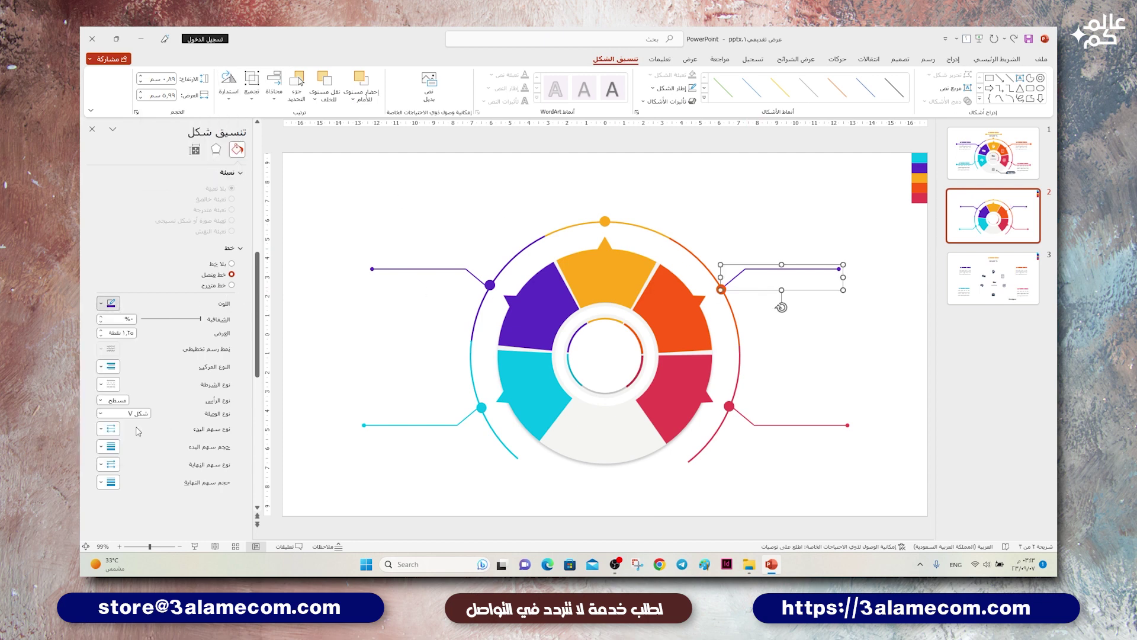
click(429, 271)
click(450, 245)
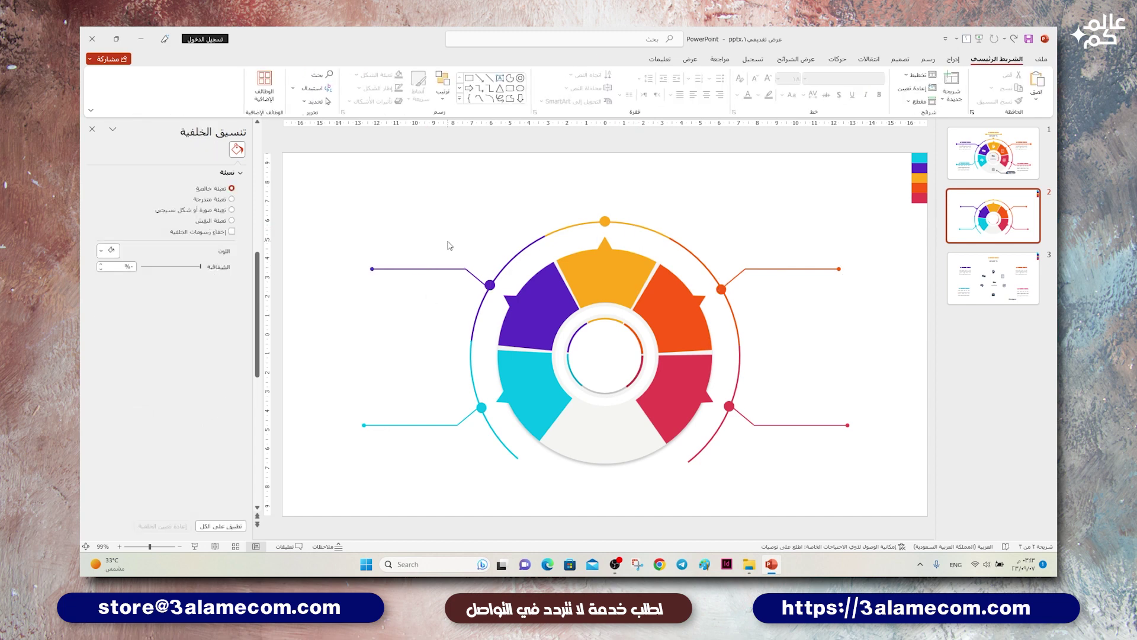
drag(431, 269, 611, 190)
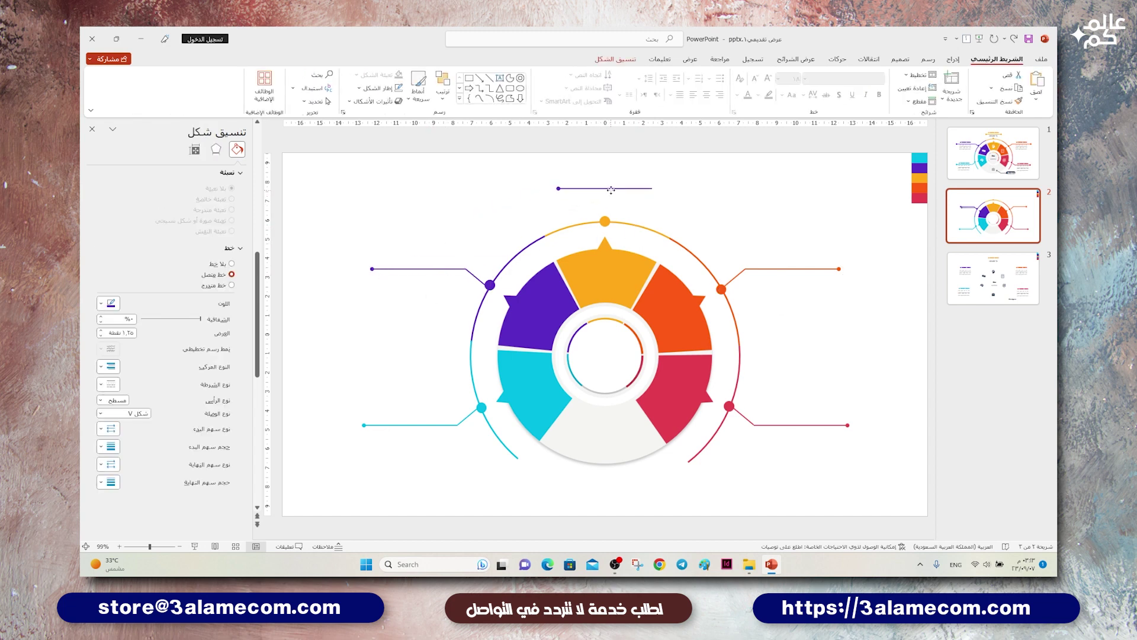
- Centre the short top line on the slide, give its start a round dot, and colour it orange
click(616, 59)
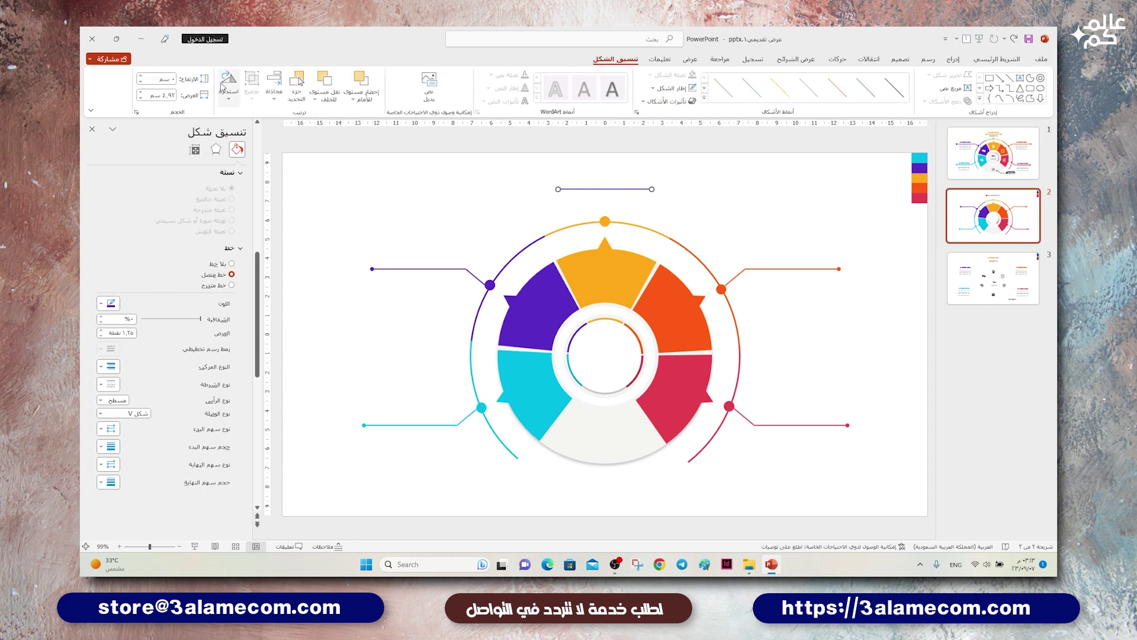
click(274, 101)
click(272, 132)
click(109, 446)
click(108, 428)
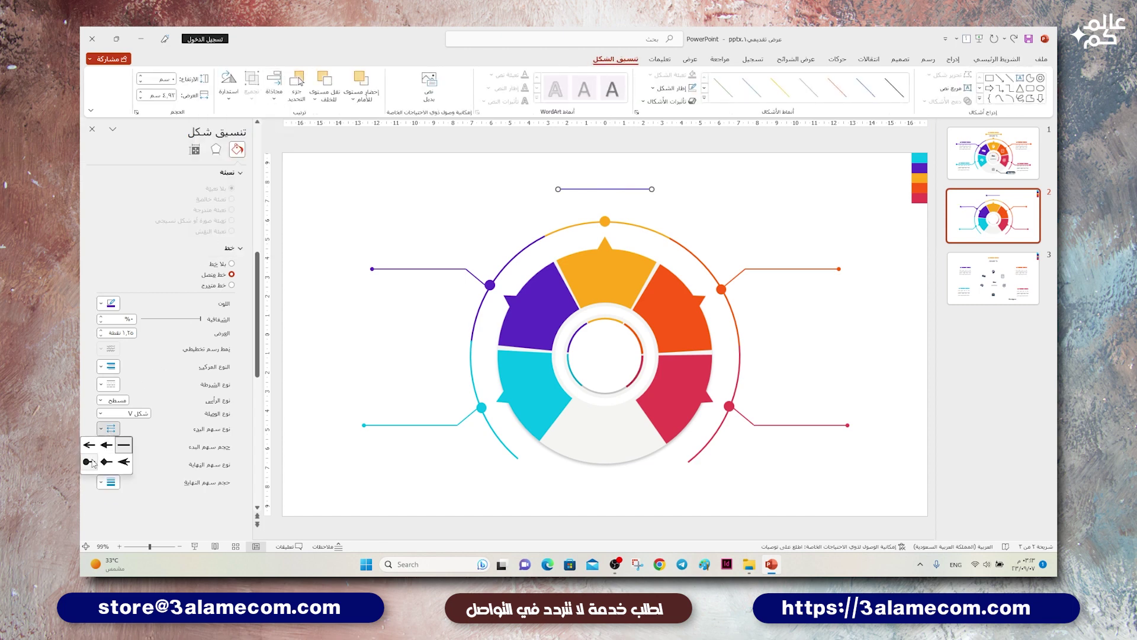
click(91, 462)
click(111, 304)
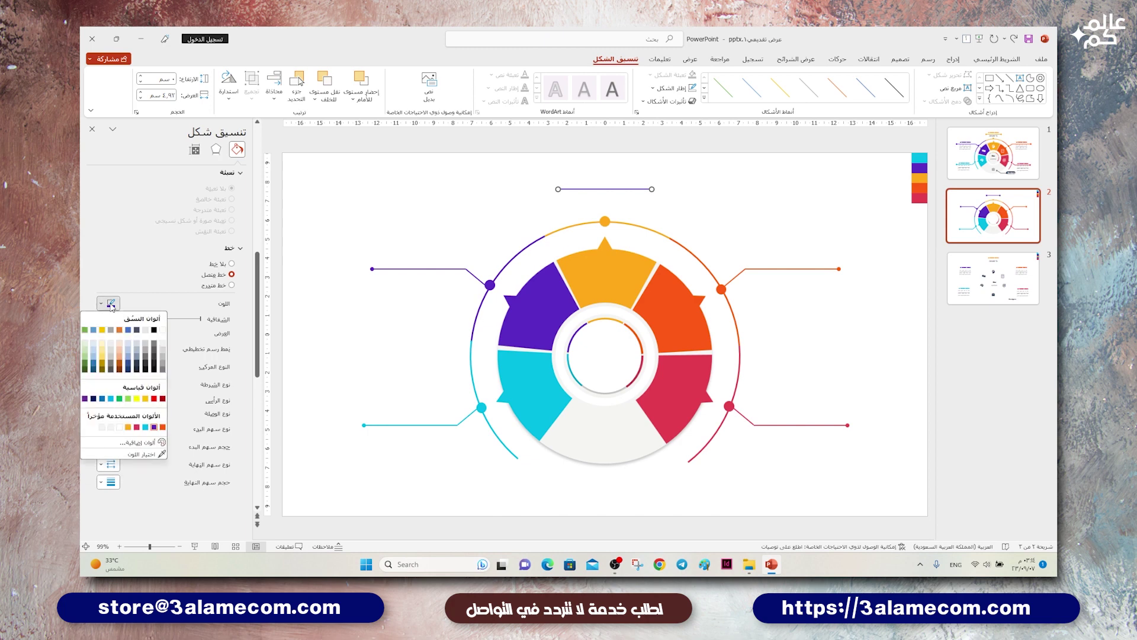
click(130, 427)
click(507, 249)
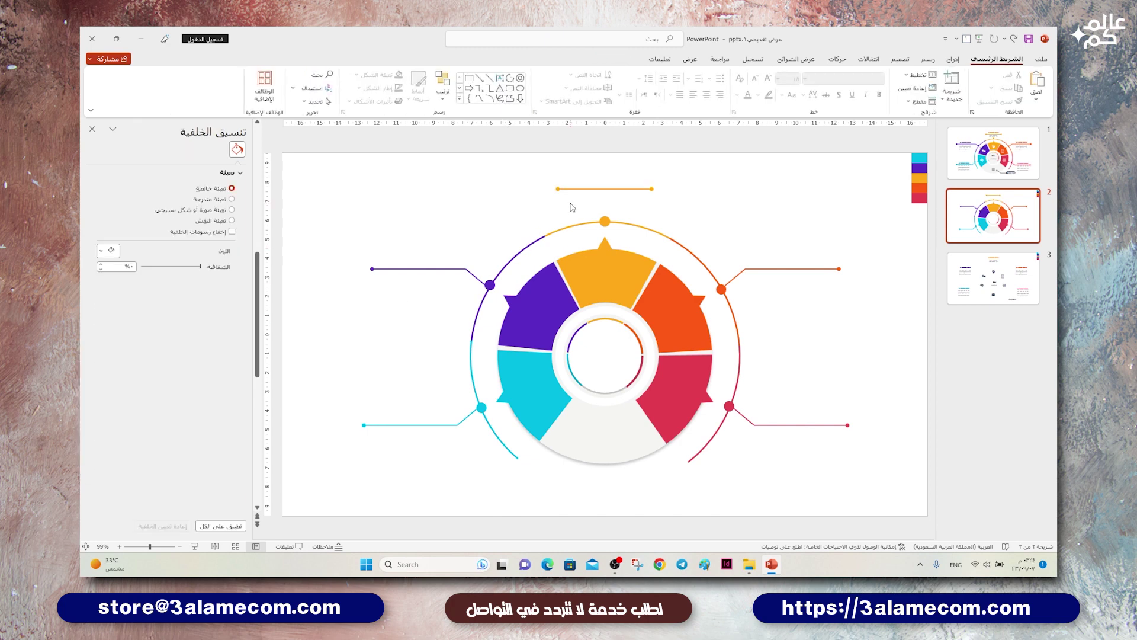
click(590, 190)
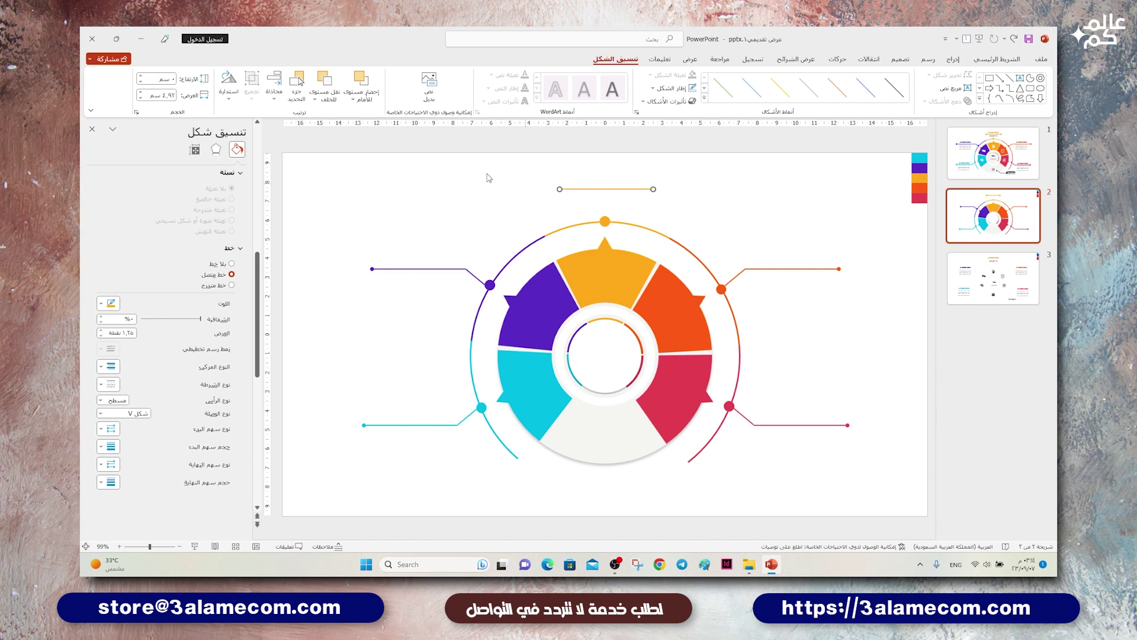
click(520, 217)
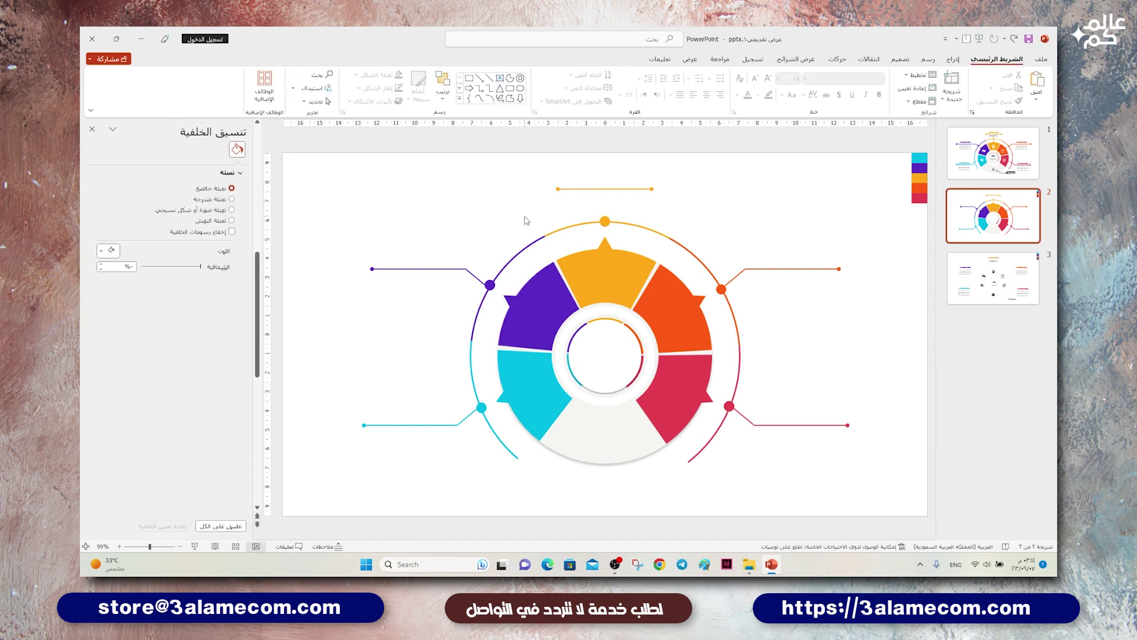
- Copy the red right-hand callout line to below the bottom wedge
click(745, 422)
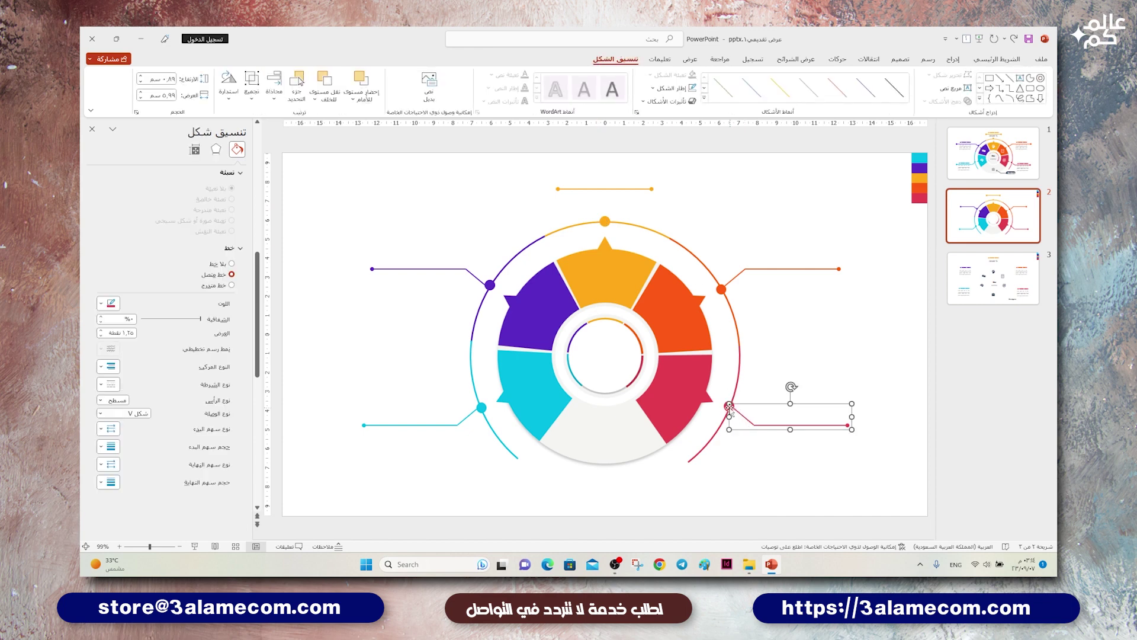
click(764, 439)
click(729, 405)
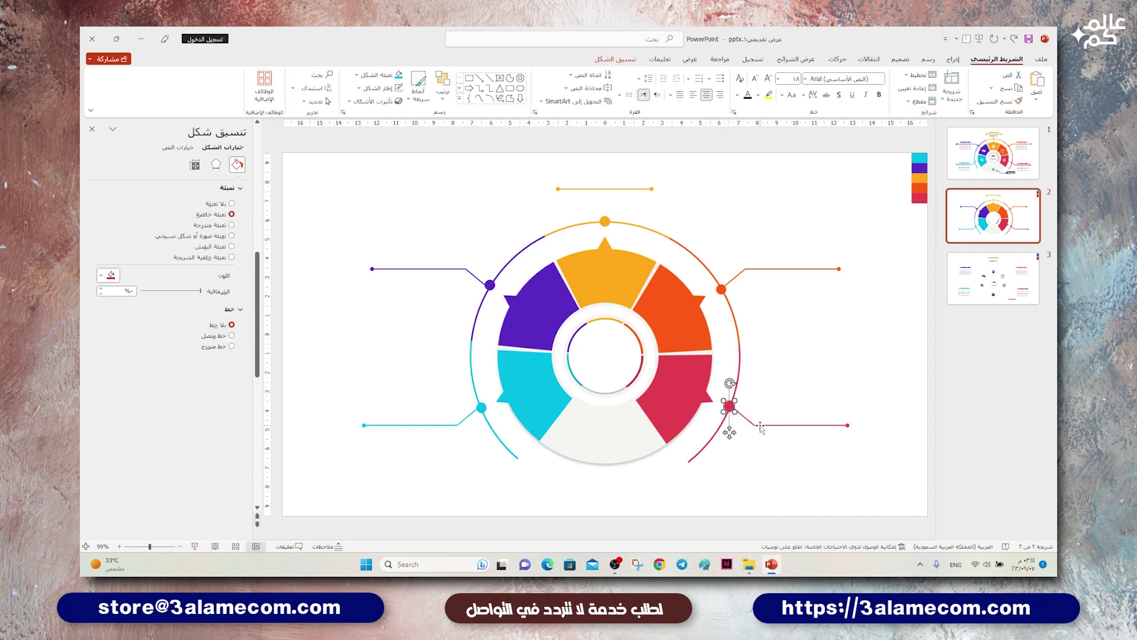
shift+click(760, 427)
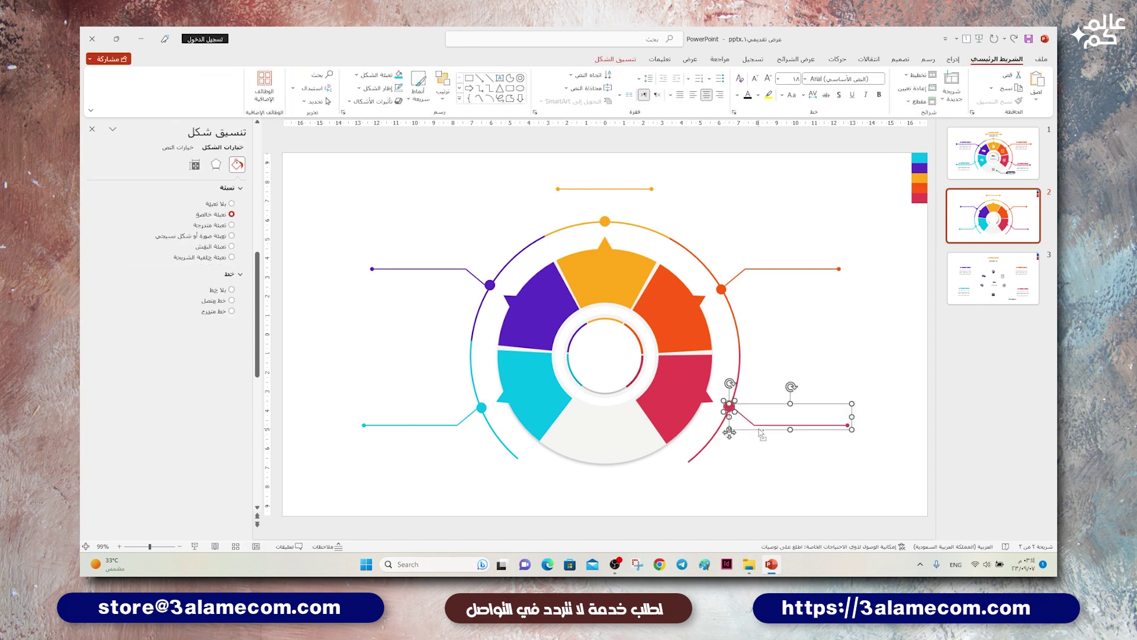
click(763, 435)
click(761, 426)
mouse_move(761, 427)
mouse_down()
mouse_move(696, 469)
mouse_move(658, 475)
mouse_move(701, 486)
mouse_up()
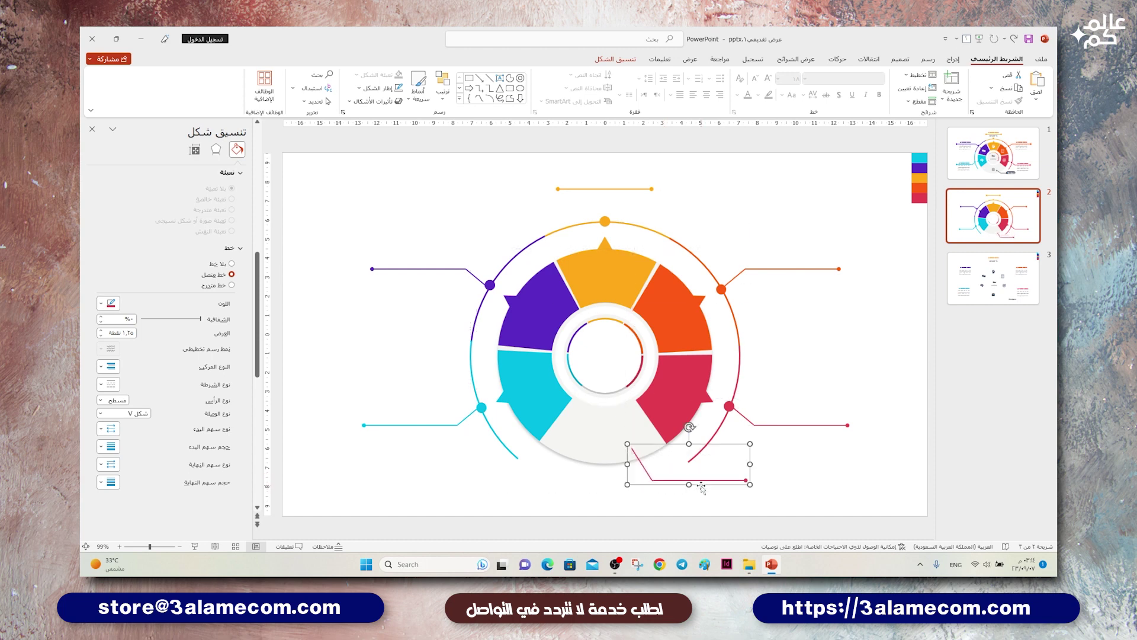
- Review the bottom callout's start and end arrowheads, leaving them unchanged, and open the Shapes list
click(642, 462)
click(111, 428)
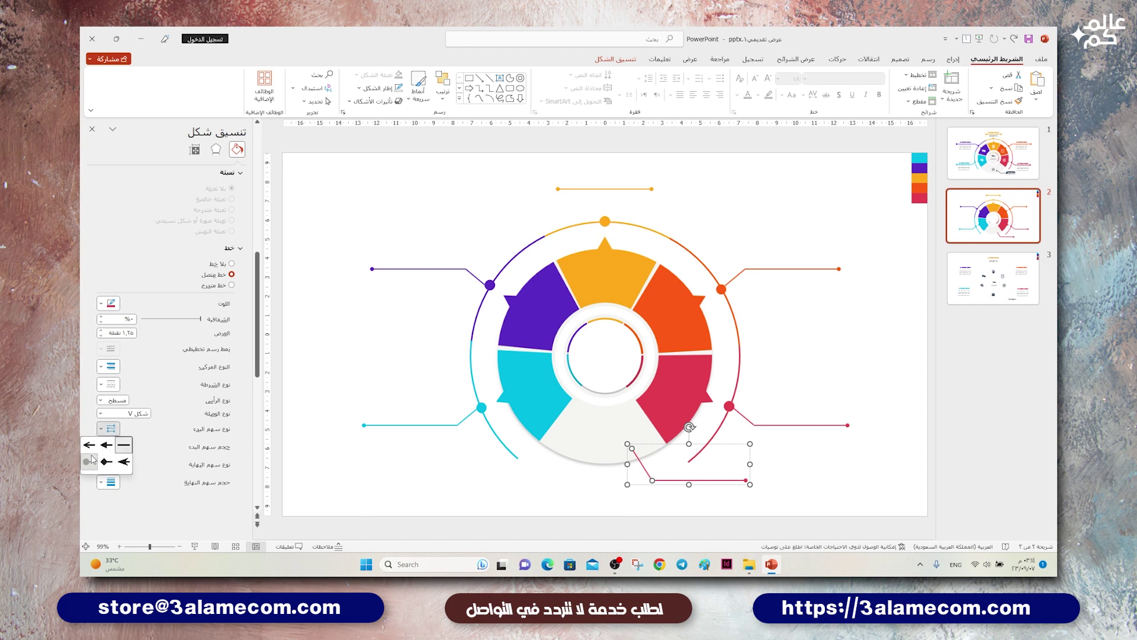
click(398, 490)
click(643, 465)
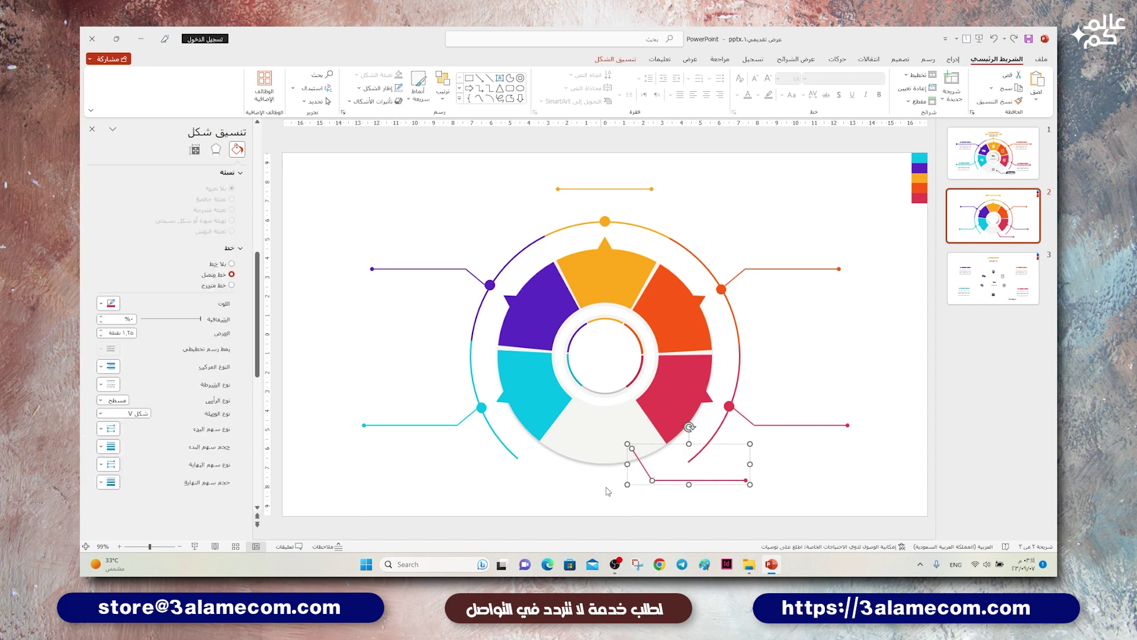
click(105, 462)
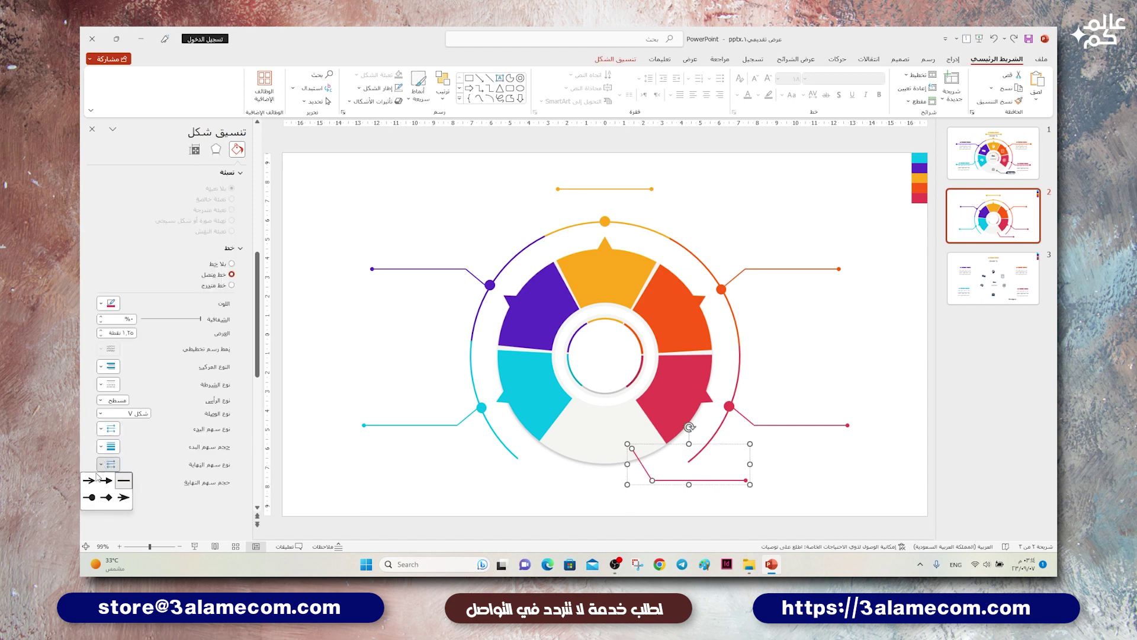
click(94, 491)
click(578, 496)
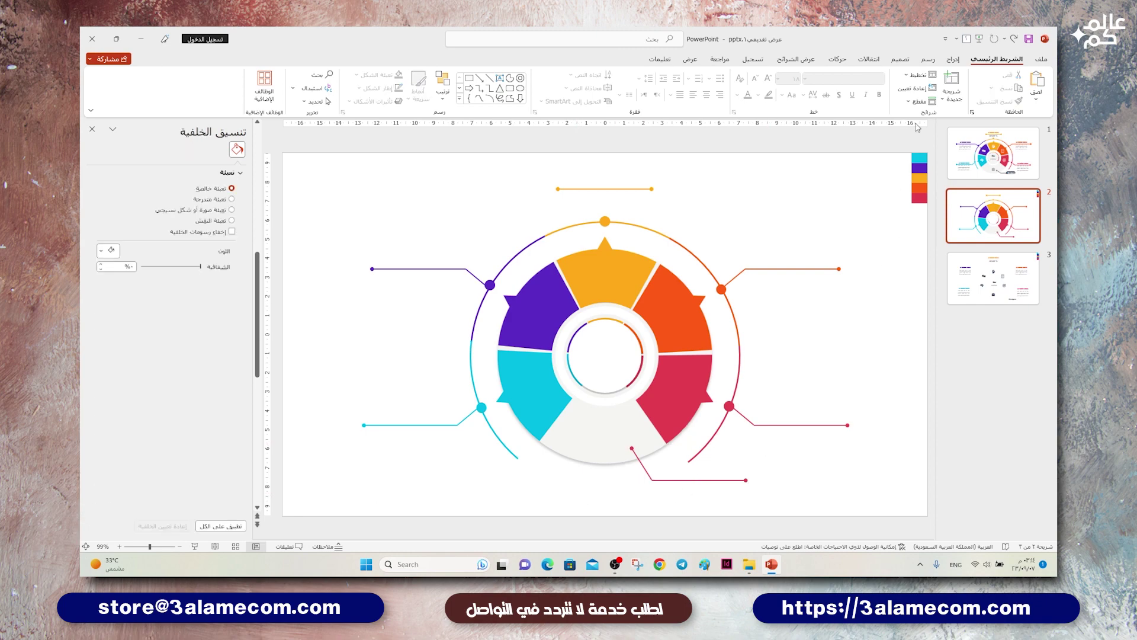
click(953, 60)
click(882, 86)
- Draw an outline-free grey rounded rectangle at the bottom callout's end and make that line grey
click(816, 128)
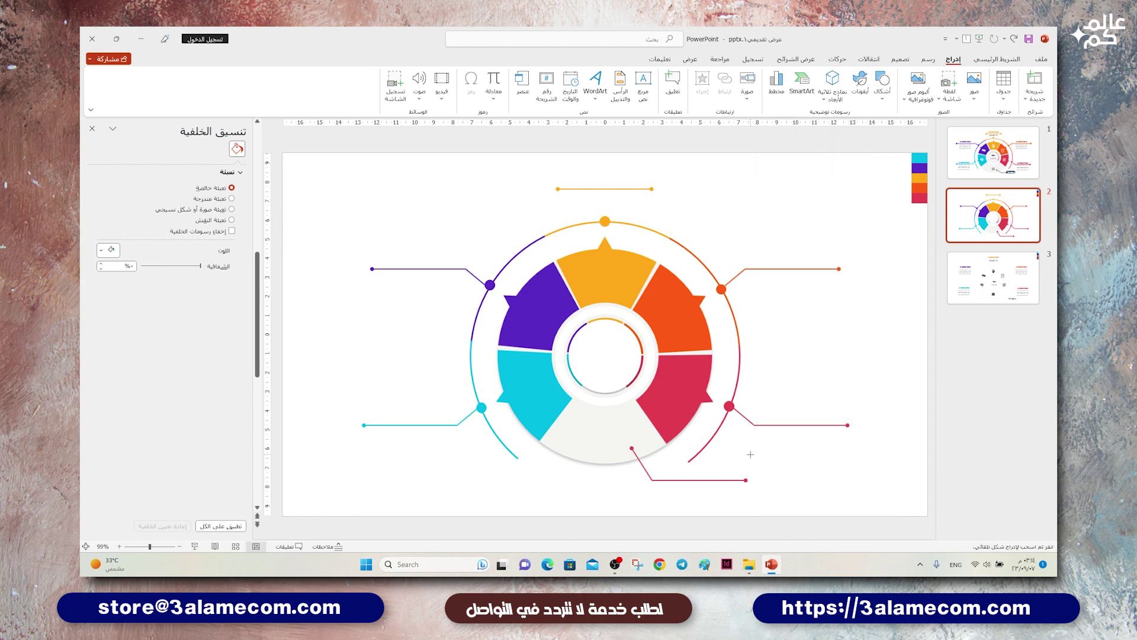
drag(751, 472, 814, 490)
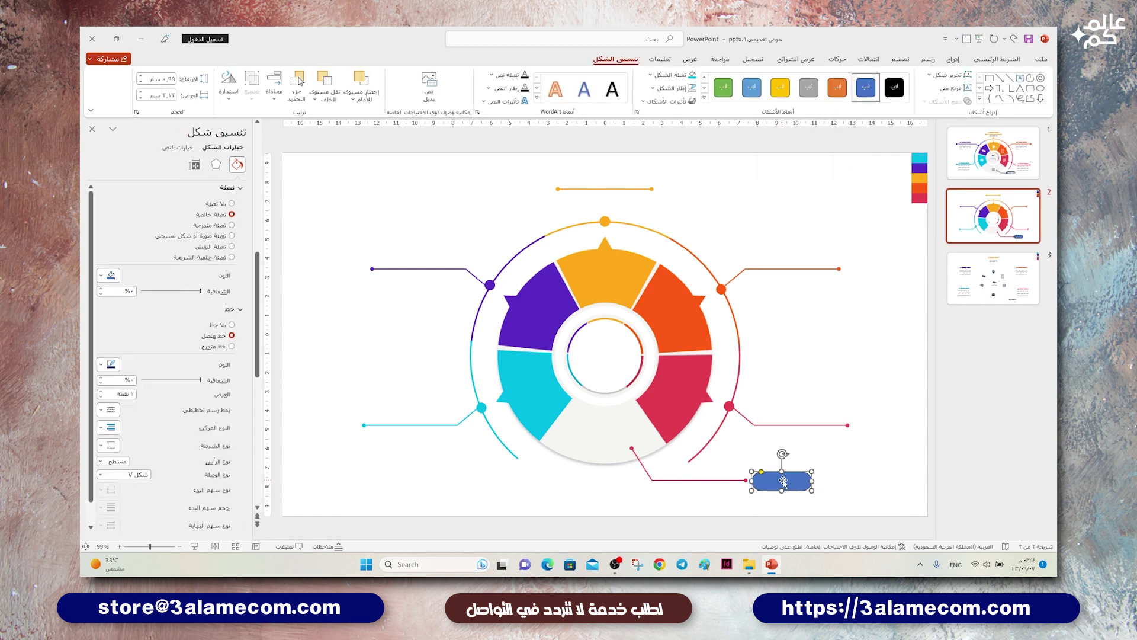
click(693, 88)
click(650, 74)
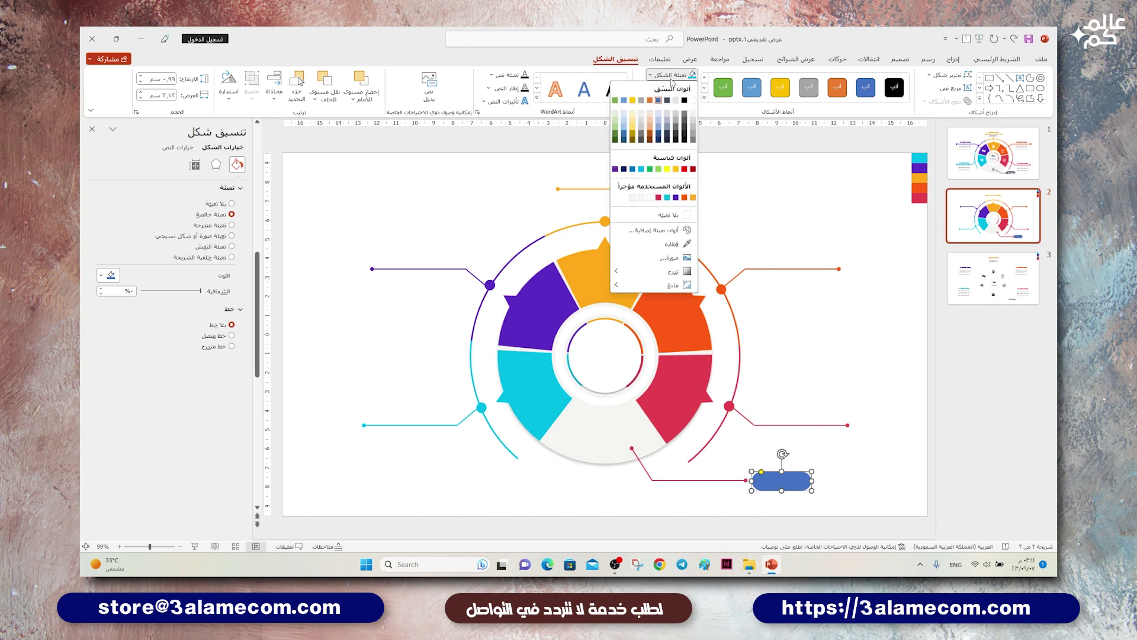
click(694, 141)
click(723, 484)
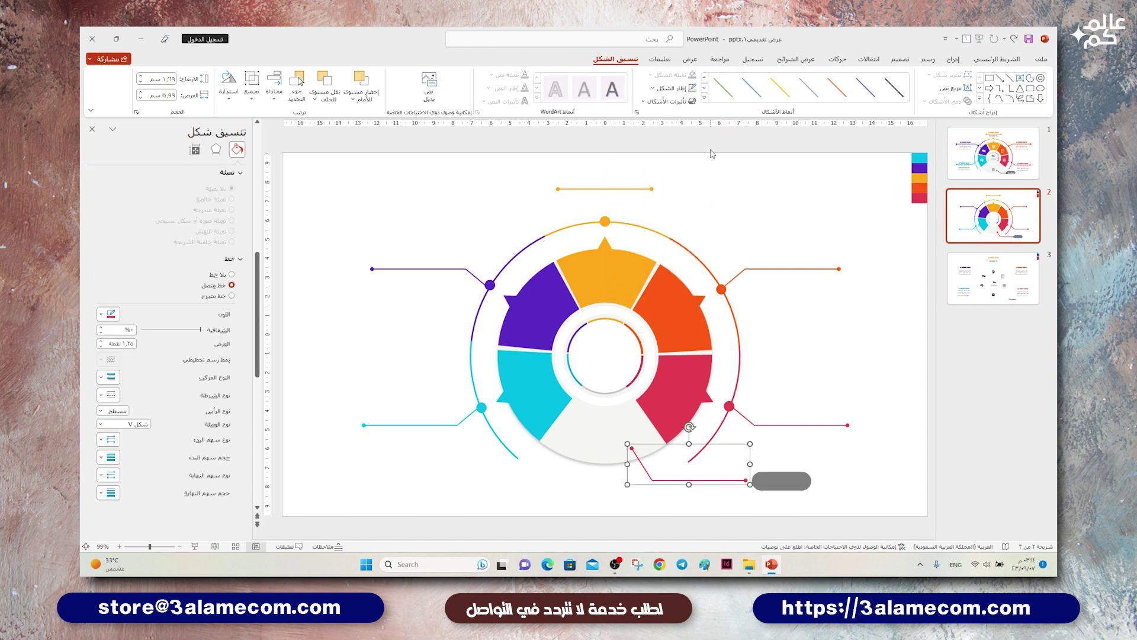
click(672, 88)
click(691, 155)
click(798, 445)
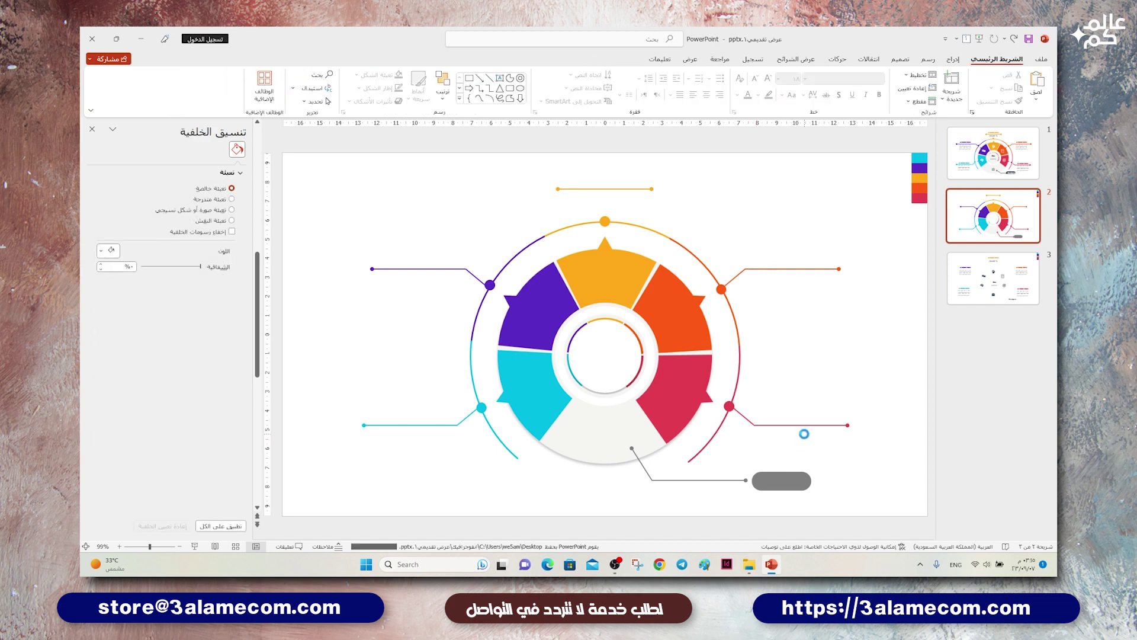
- Change both the pill's fill and the bottom callout line to dark grey
click(782, 481)
click(617, 60)
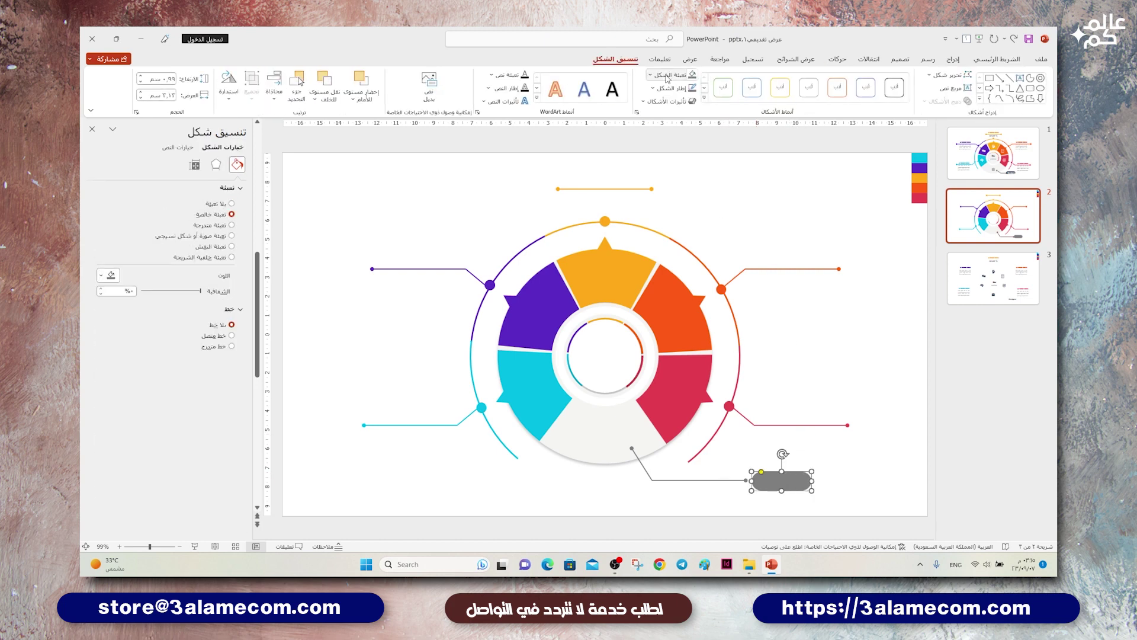
click(672, 75)
click(684, 142)
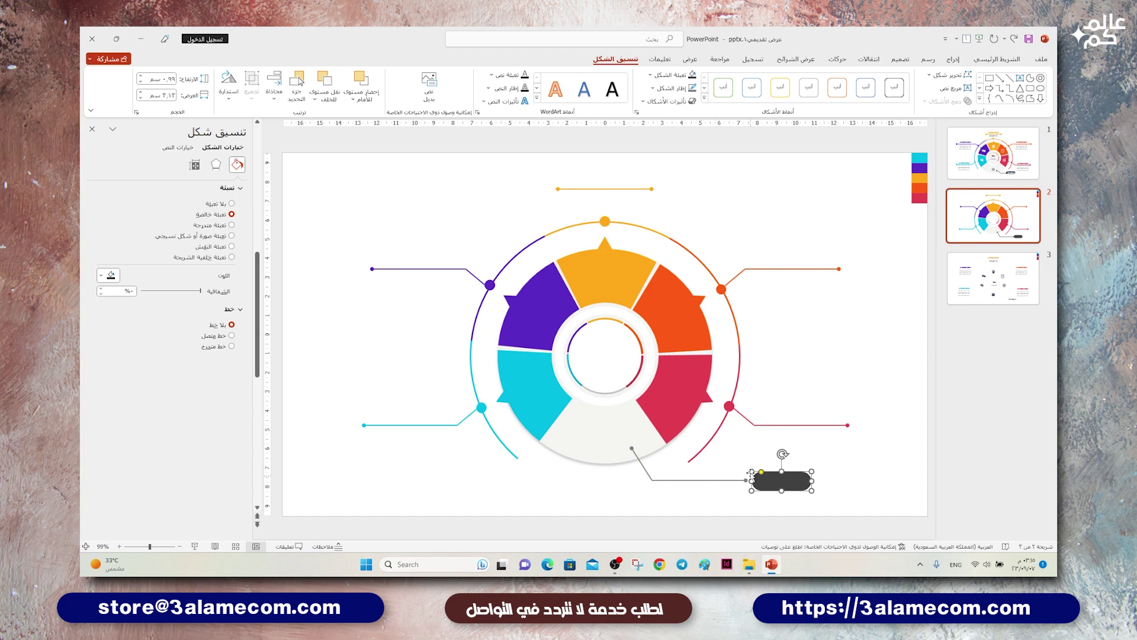
click(672, 75)
click(719, 471)
click(719, 481)
click(672, 88)
click(685, 142)
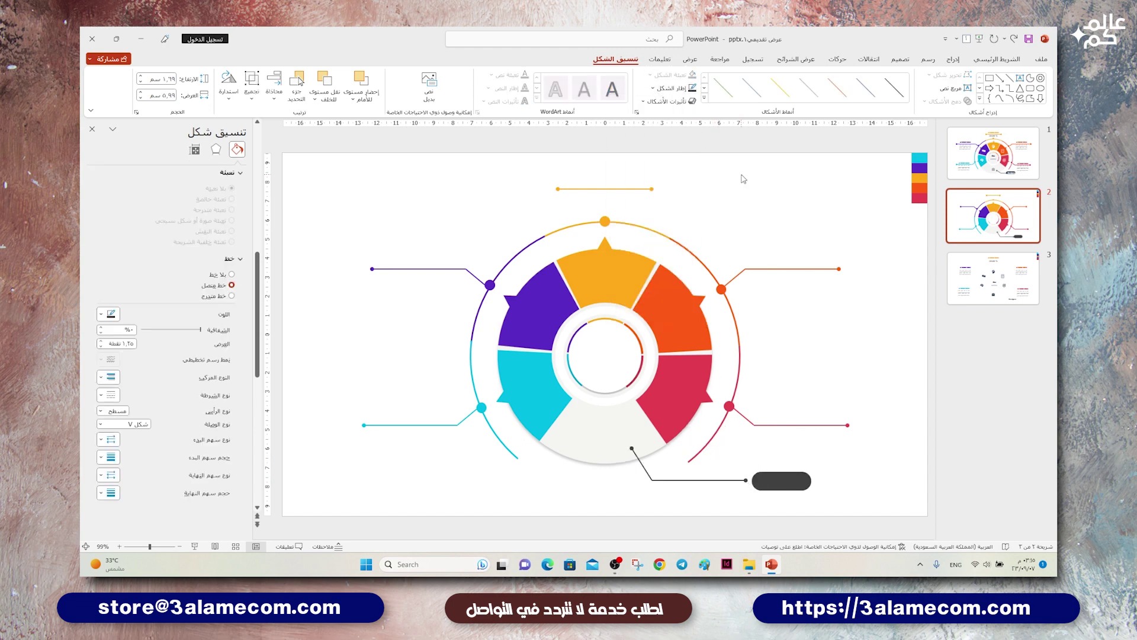
click(743, 179)
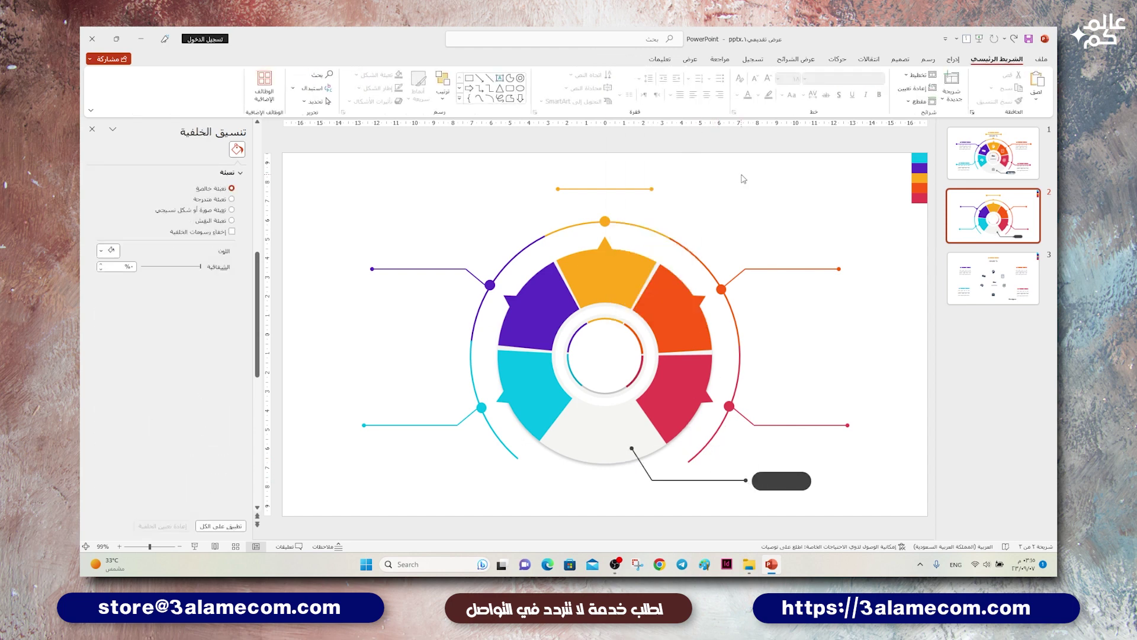
- Delete the colour squares, then move the icons and 'Our services' text from slide 3 onto the wheel
click(919, 178)
key(Delete)
click(970, 270)
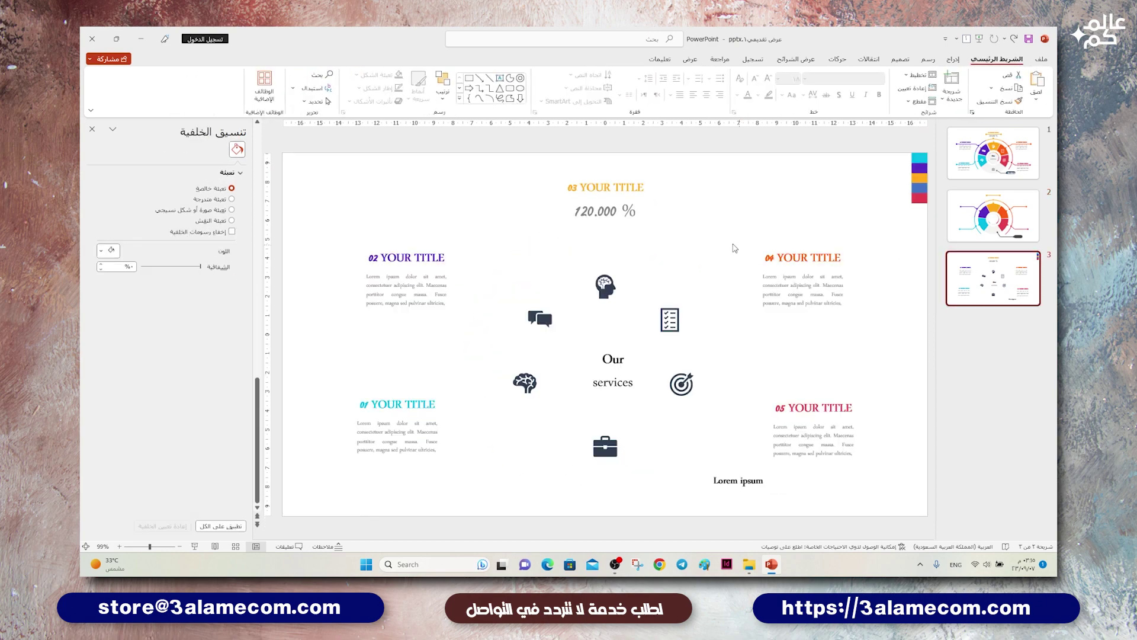
drag(730, 240, 487, 501)
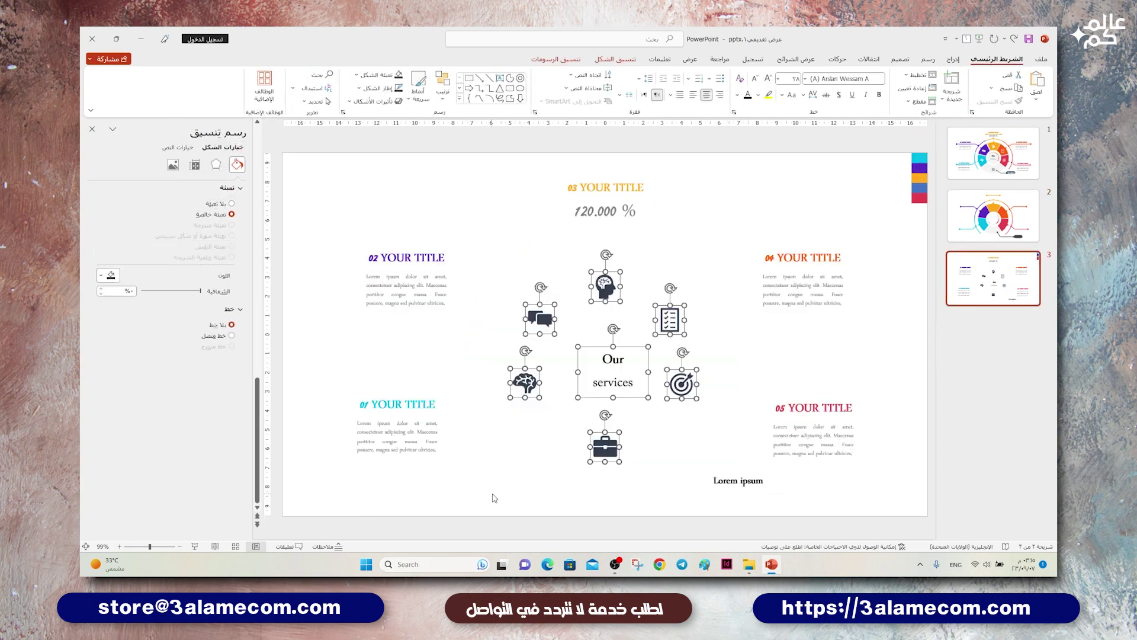
key(ctrl+x)
click(957, 230)
key(ctrl+v)
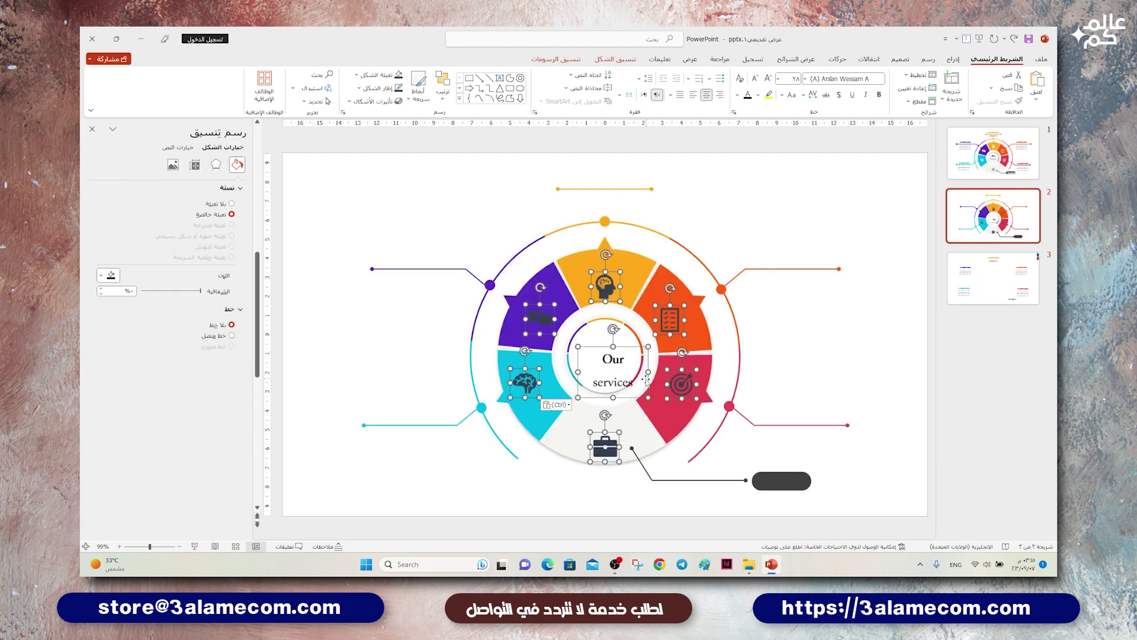
drag(631, 400, 625, 382)
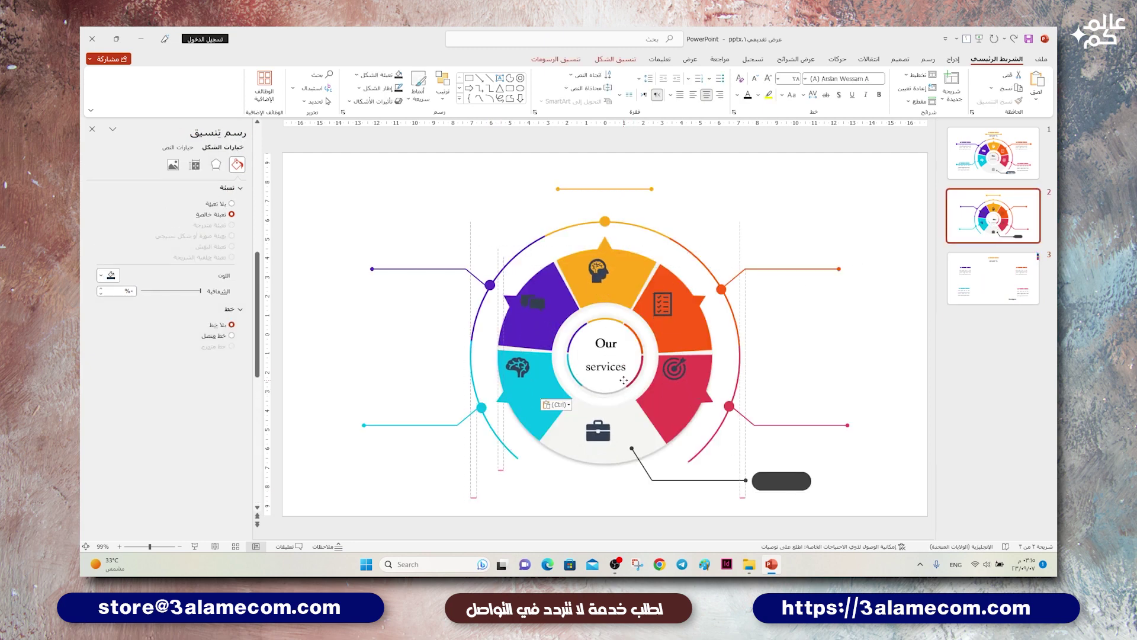
- Select all the wedge icons, excluding the ring shapes, and fill them white
click(761, 165)
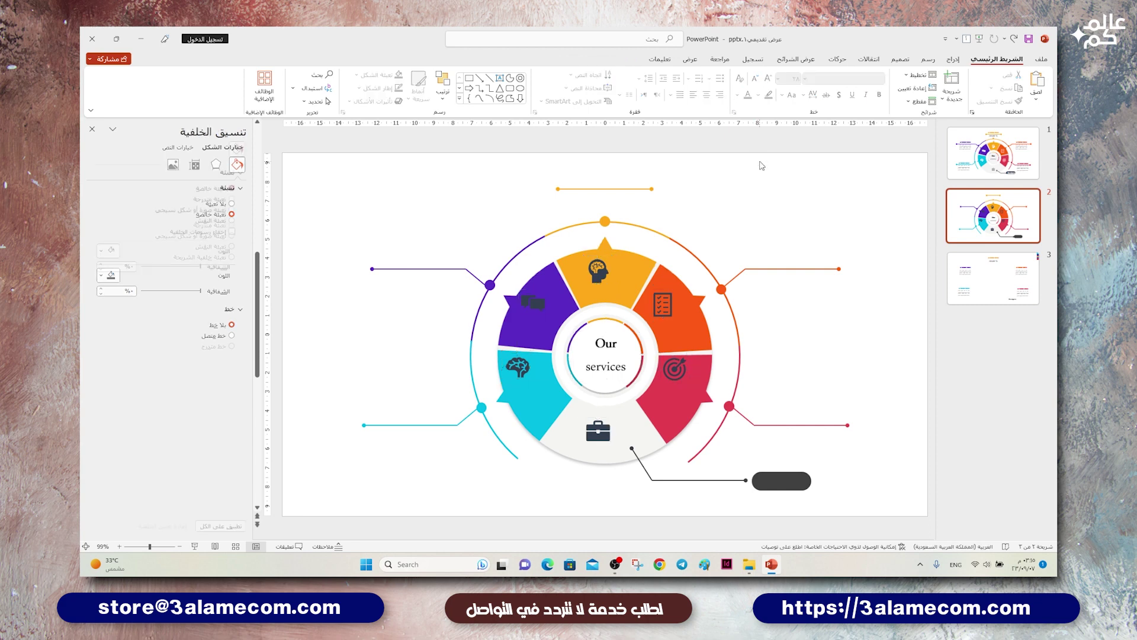
click(599, 269)
shift+click(546, 302)
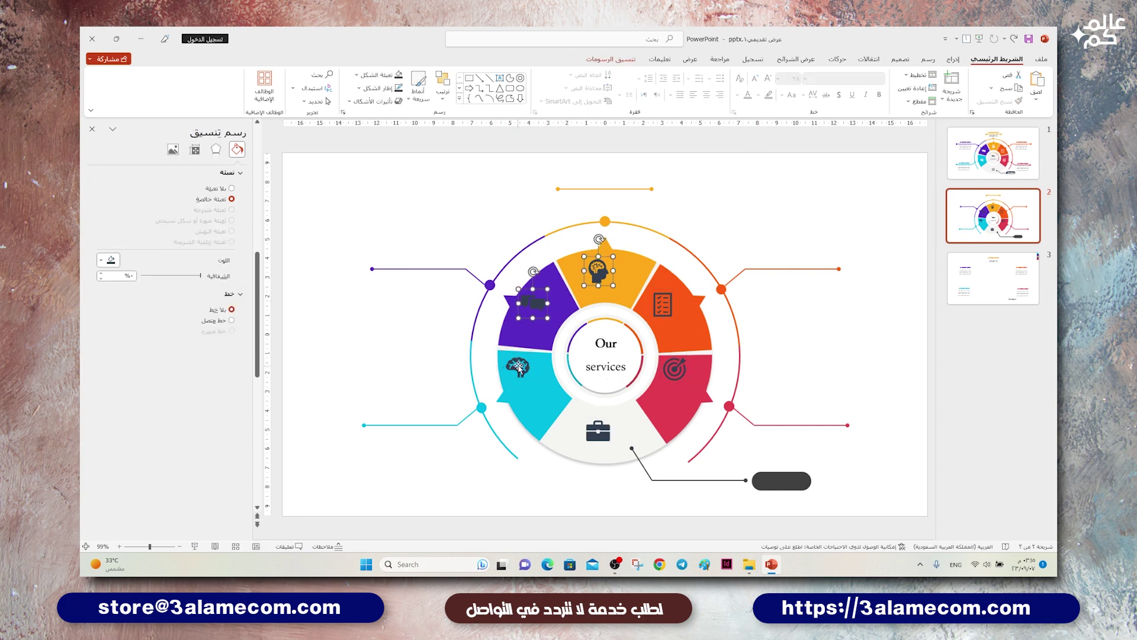
shift+click(518, 367)
shift+click(598, 432)
shift+click(675, 367)
shift+click(662, 305)
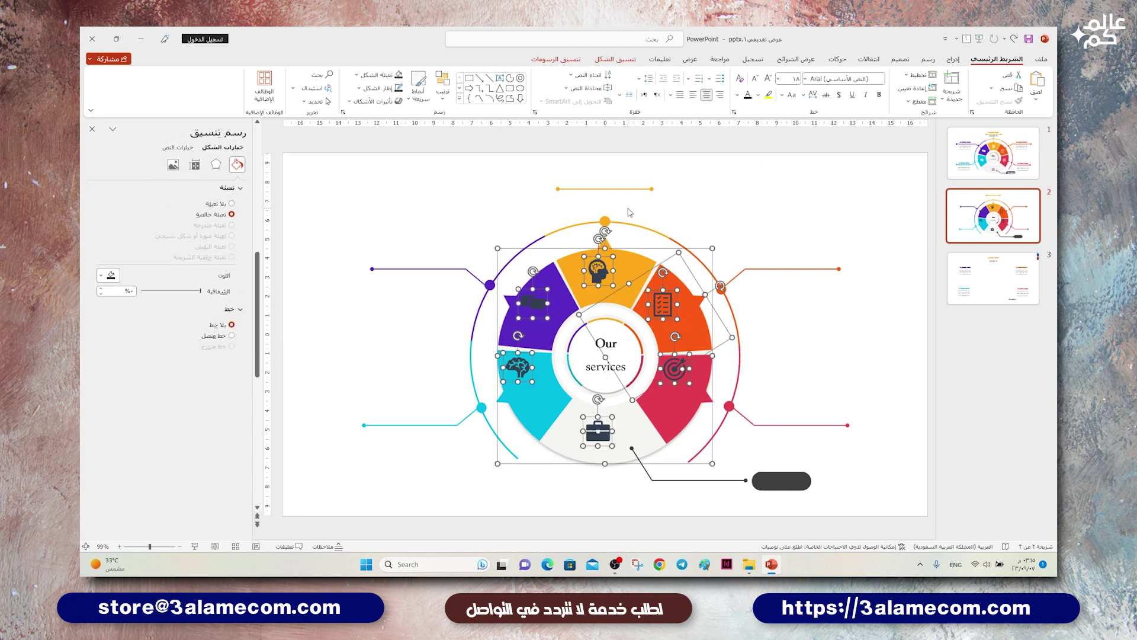
shift+click(702, 299)
shift+click(687, 279)
click(611, 59)
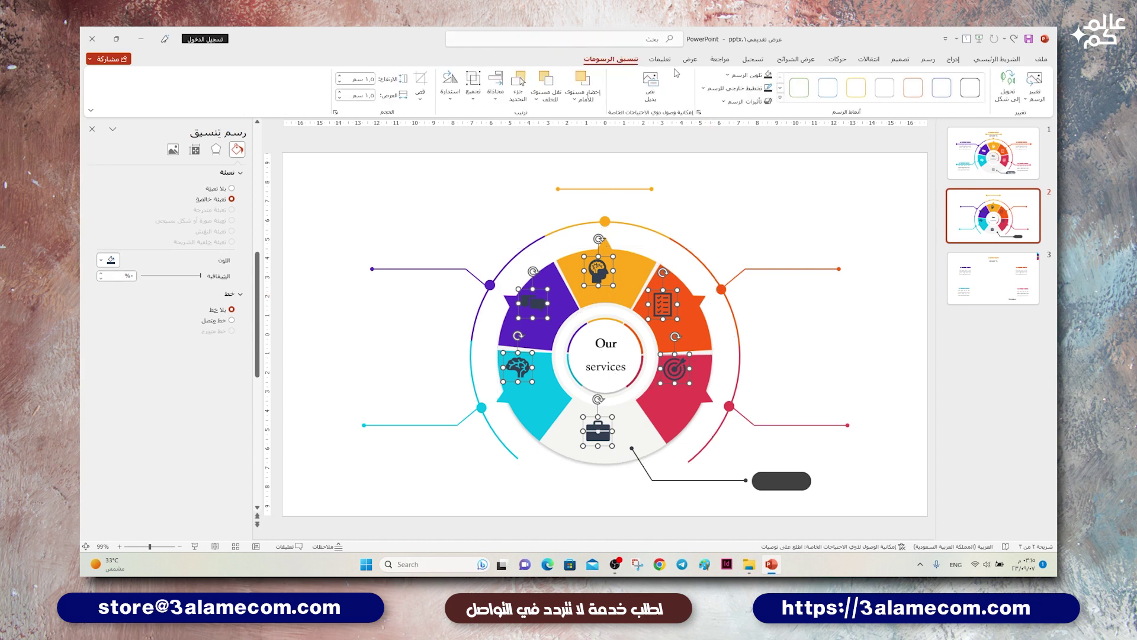
click(748, 75)
click(762, 100)
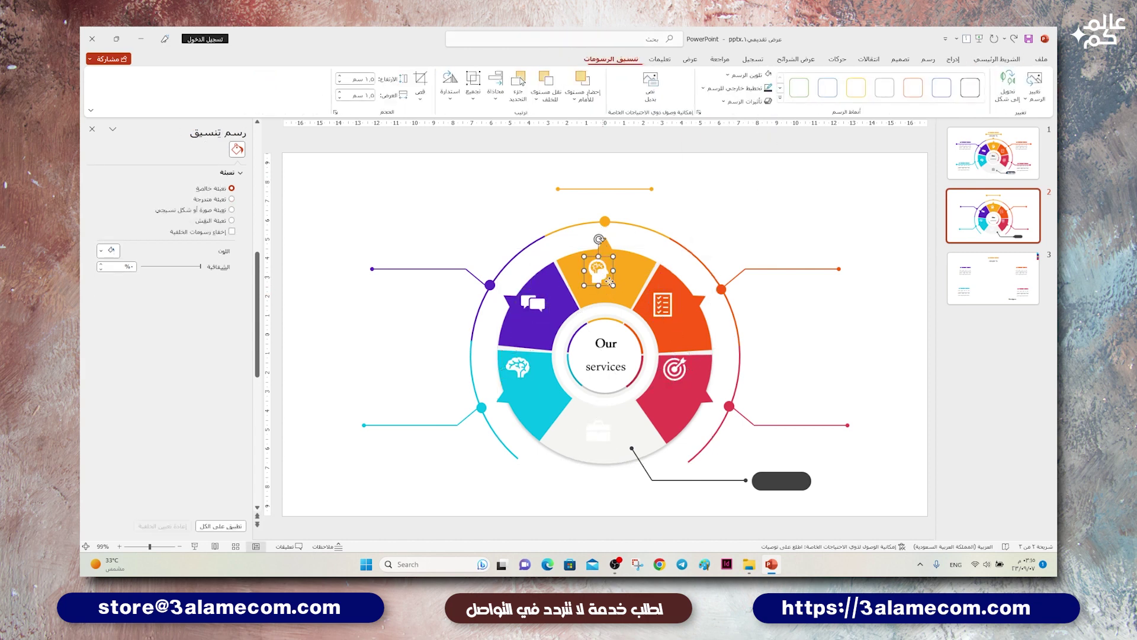
- Nudge the brain-head, speech-bubble, brain, target and other icons neatly onto their wedges
drag(598, 271, 610, 282)
drag(533, 303, 537, 316)
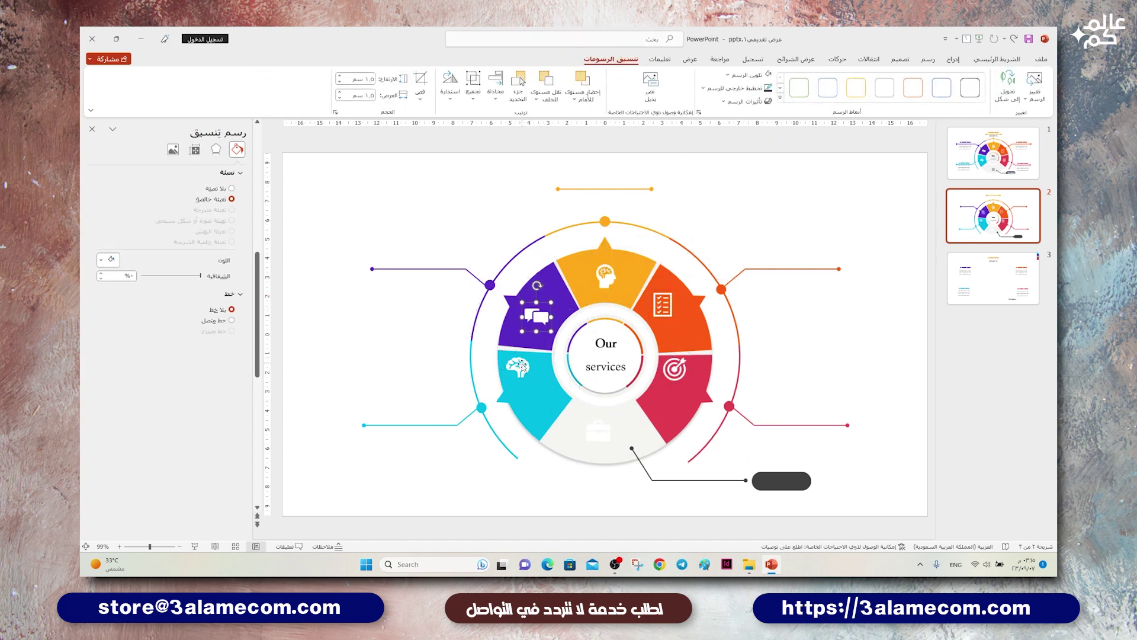
drag(518, 367, 532, 388)
drag(662, 305, 670, 316)
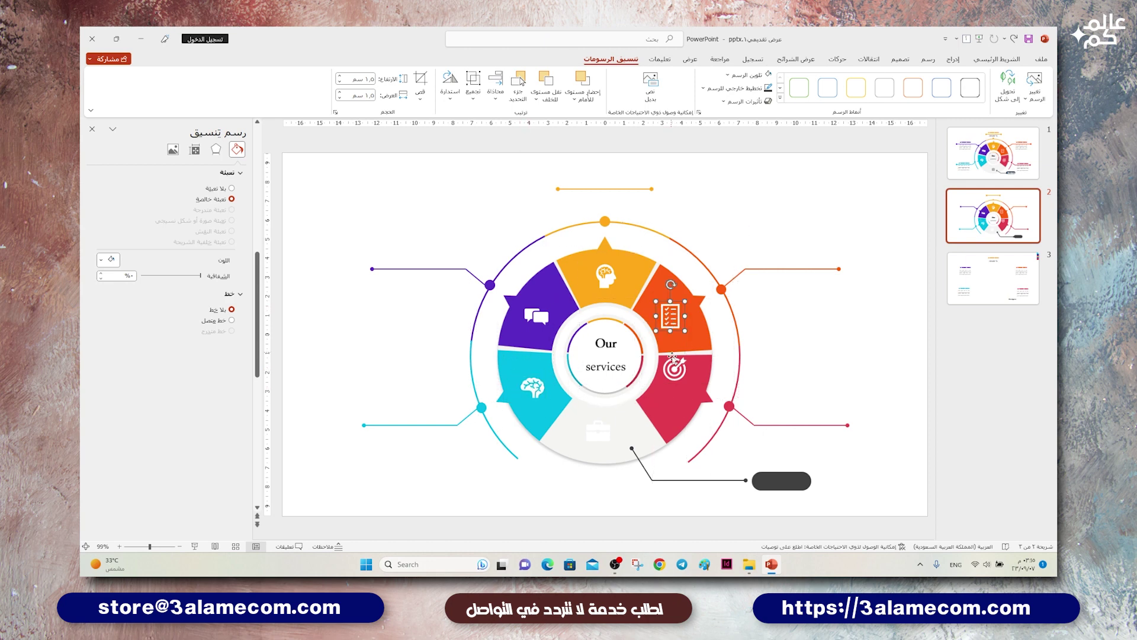
drag(674, 368, 677, 388)
- Fill the briefcase icon black and centre it in the pale grey wedge
click(597, 432)
click(747, 75)
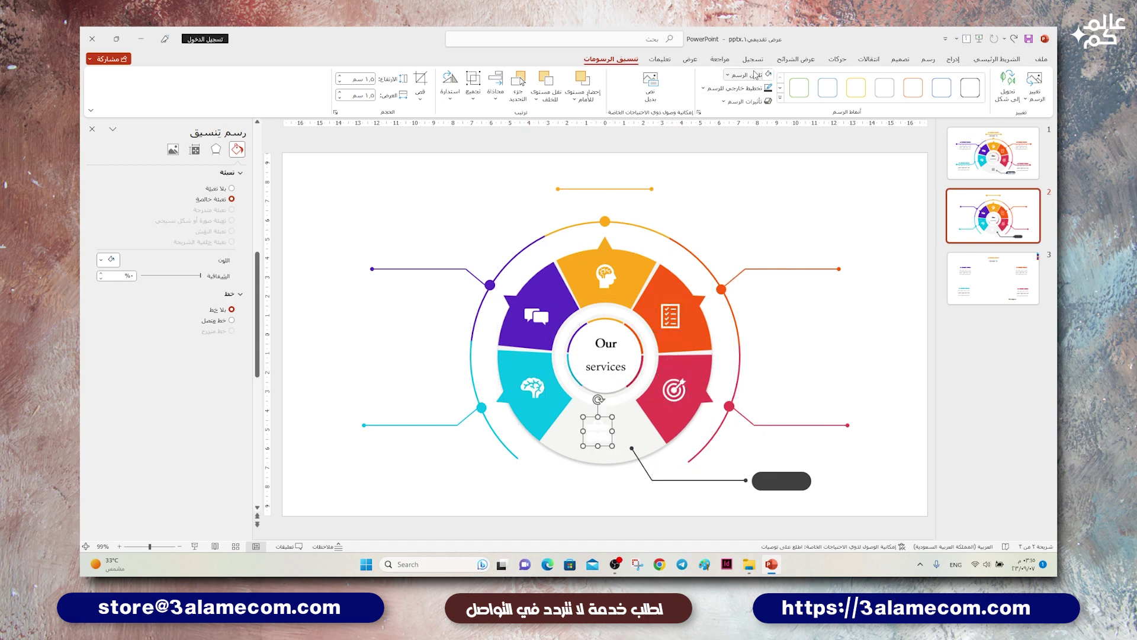
click(760, 100)
drag(597, 445, 602, 441)
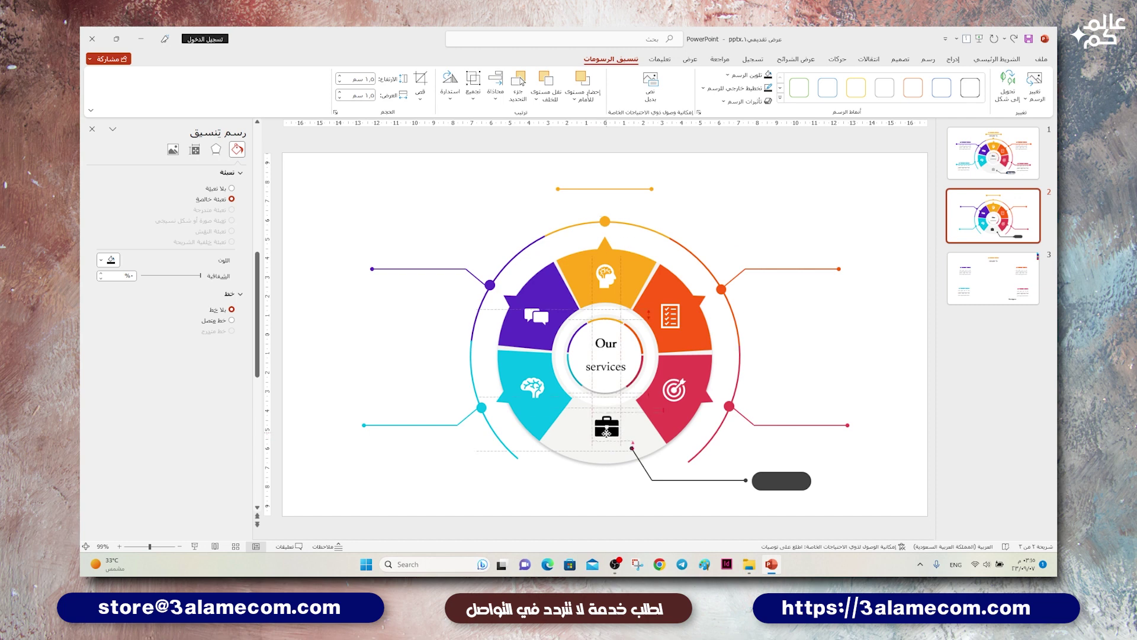
click(748, 74)
click(760, 101)
click(789, 166)
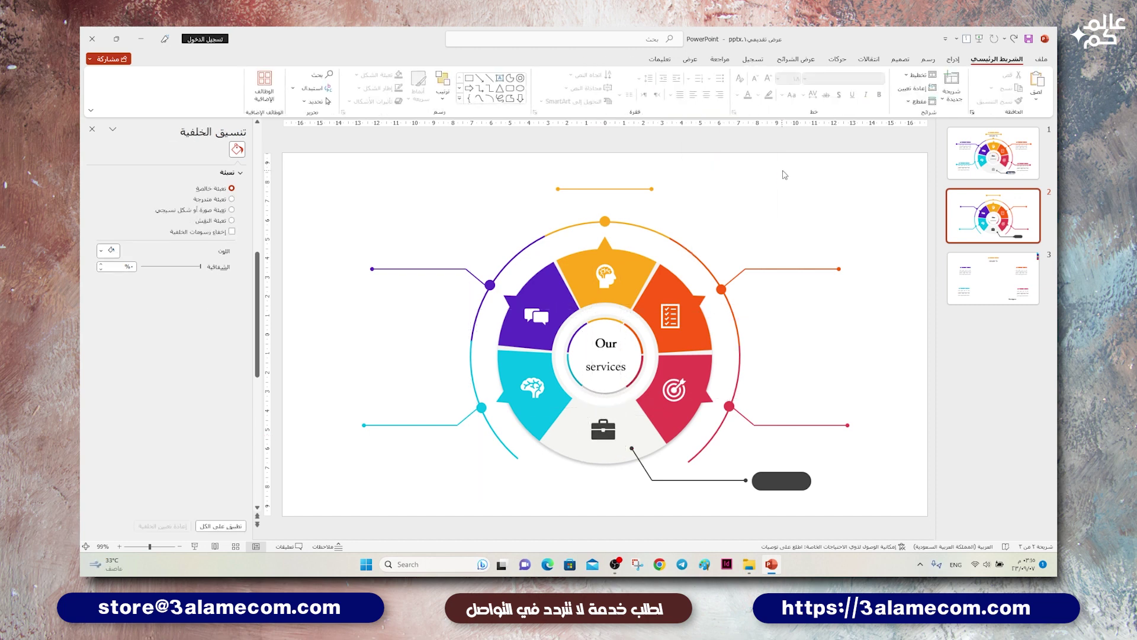
- Move the five YOUR TITLE text blocks from slide 3 onto slide 2
click(948, 260)
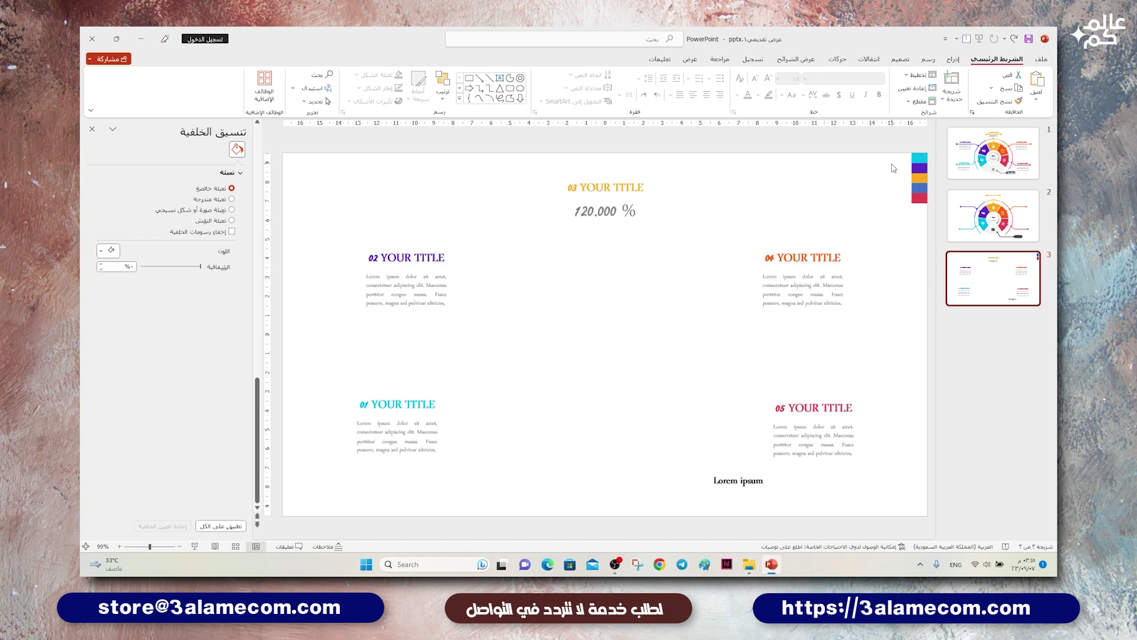
drag(894, 168, 314, 536)
key(Delete)
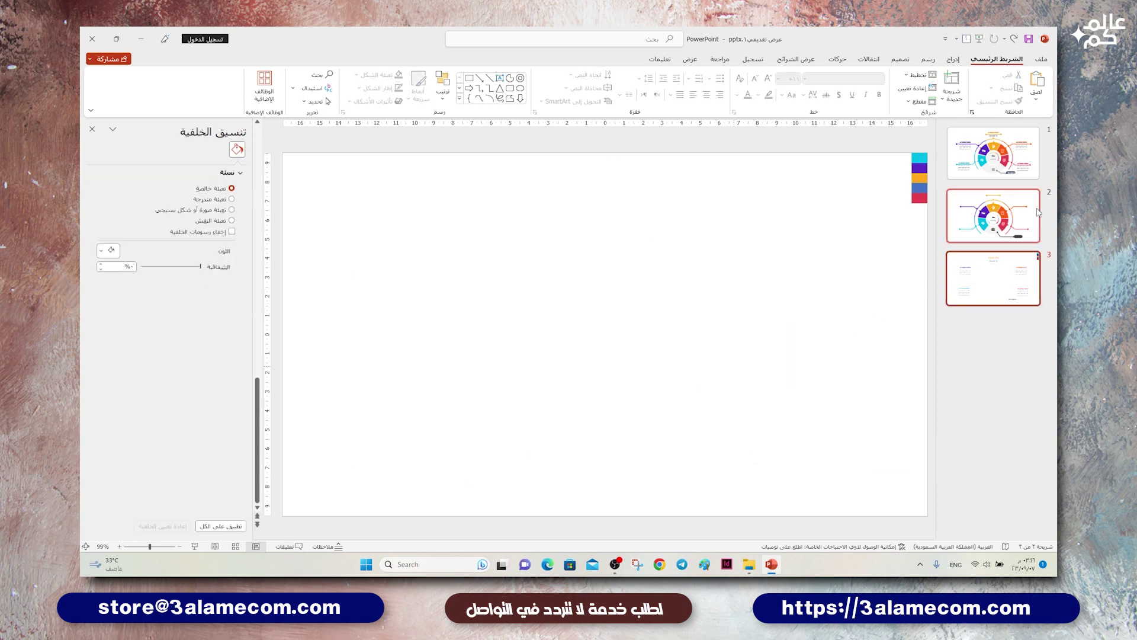
click(1037, 212)
key(ctrl+v)
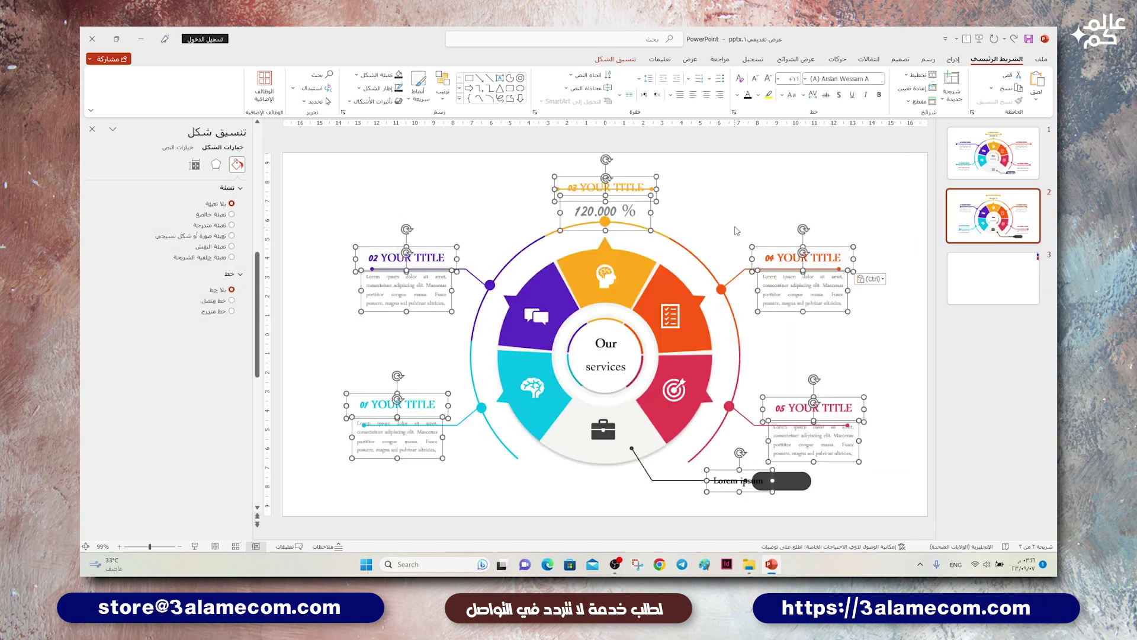
click(737, 230)
- Position the 03, 02 and 01 title blocks beside their arcs and callout lines
click(649, 187)
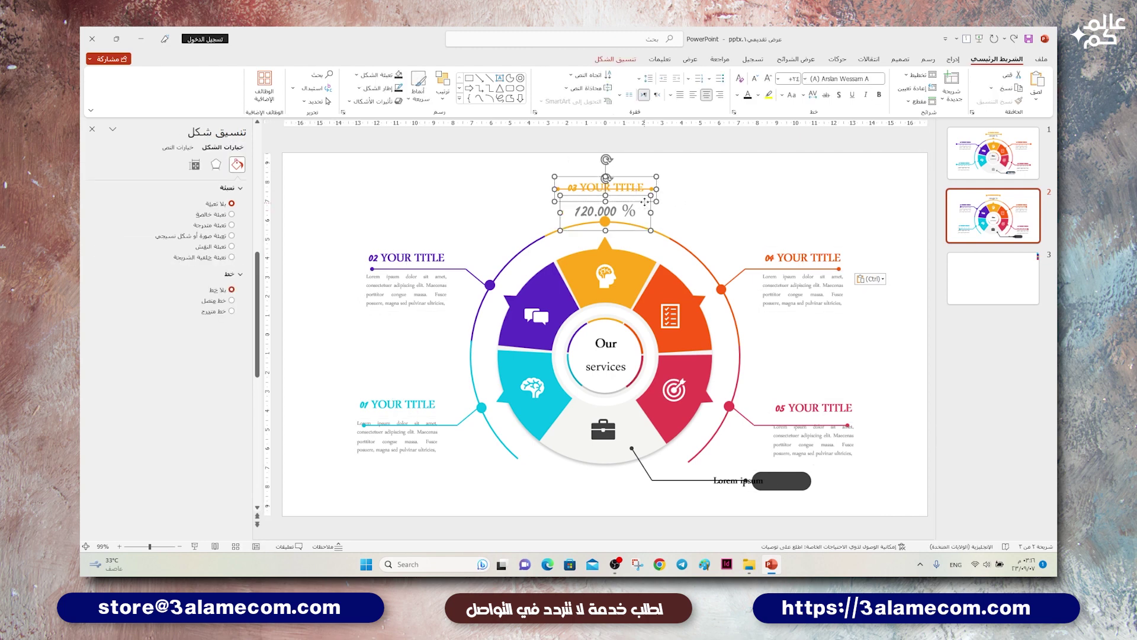
drag(645, 202, 645, 194)
click(440, 250)
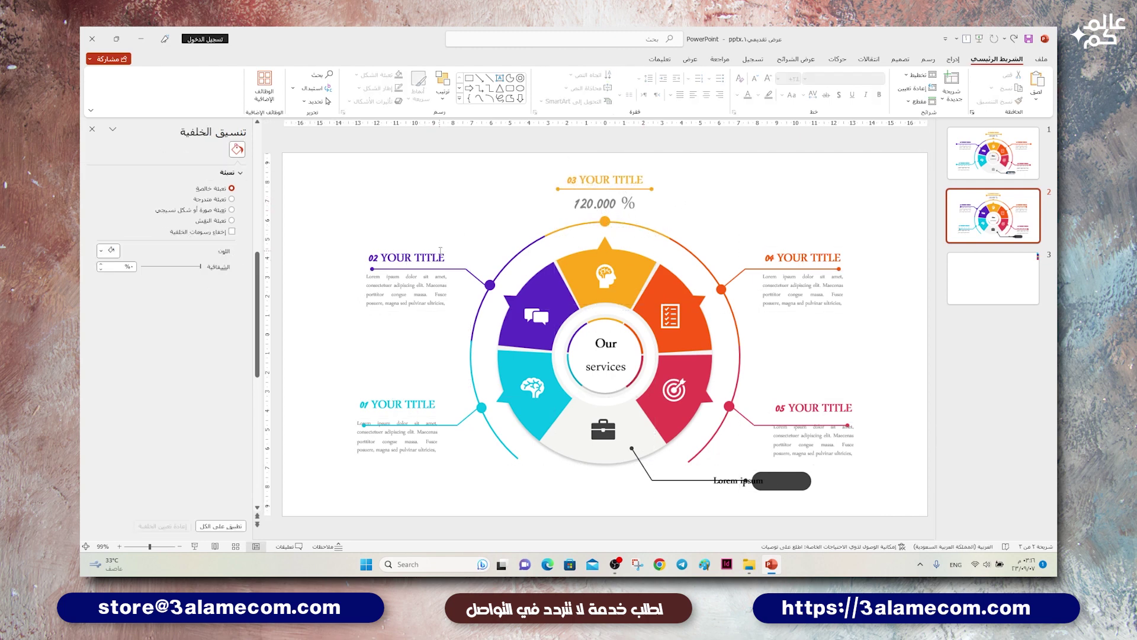
click(440, 250)
shift+click(420, 425)
drag(419, 420, 433, 420)
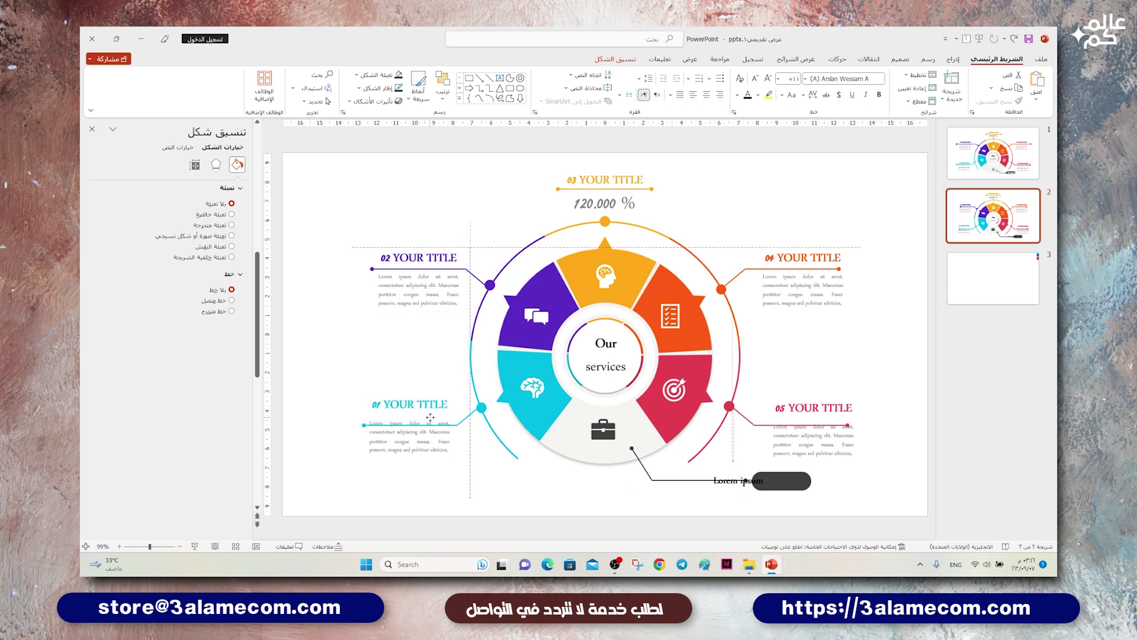
click(441, 486)
click(438, 449)
shift+click(438, 407)
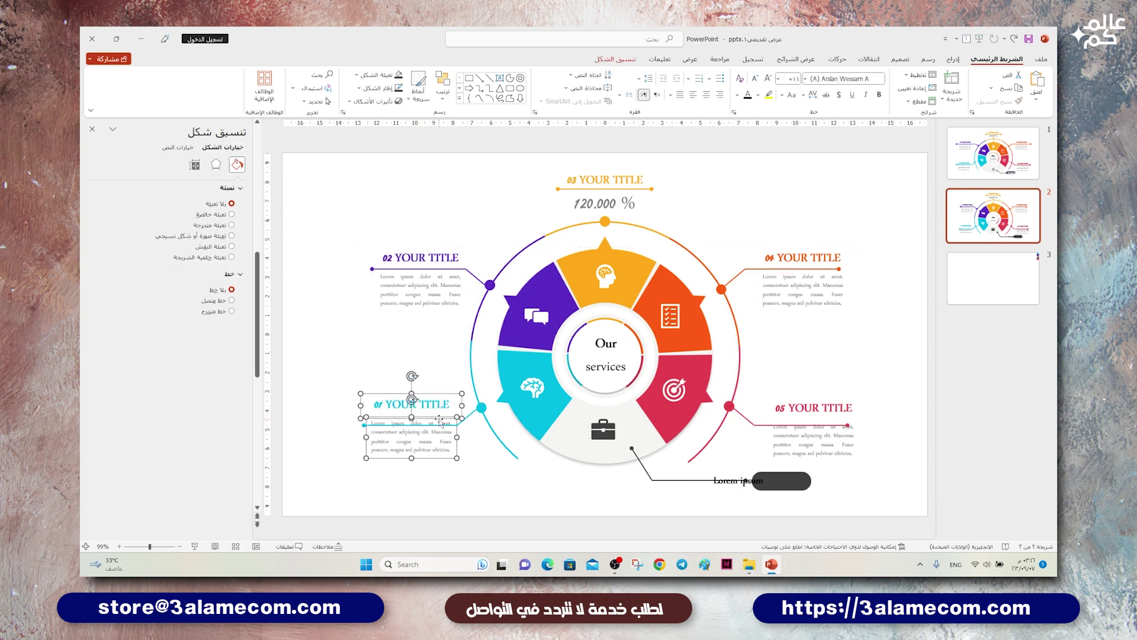
drag(439, 408, 438, 421)
- Align the 05 and 04 title blocks with their callout lines on the right
click(819, 407)
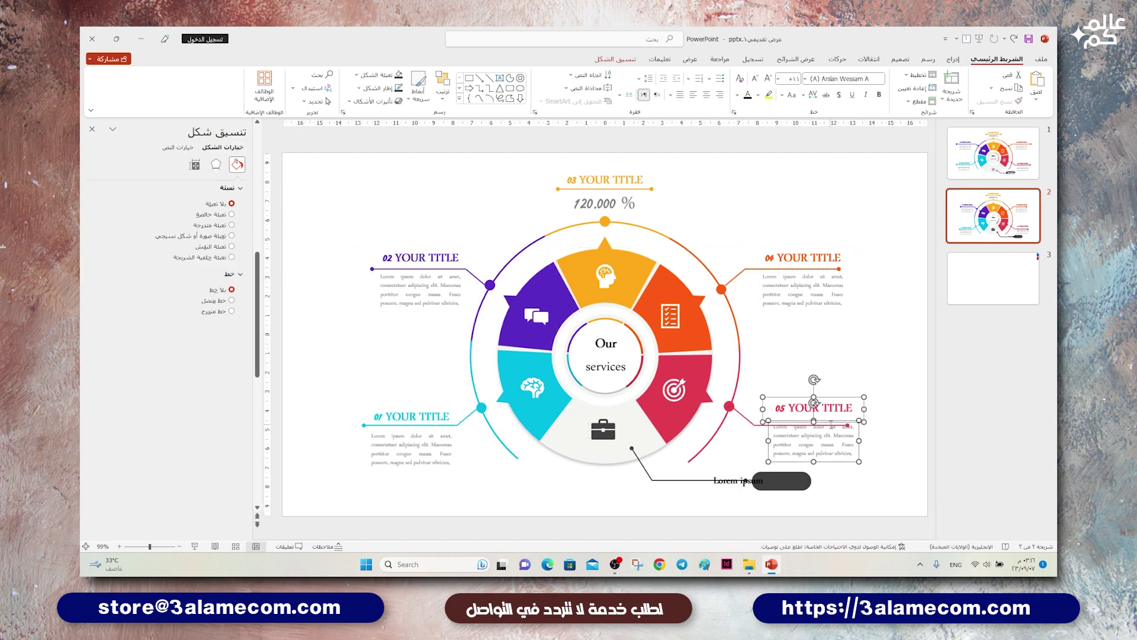
drag(819, 409, 819, 415)
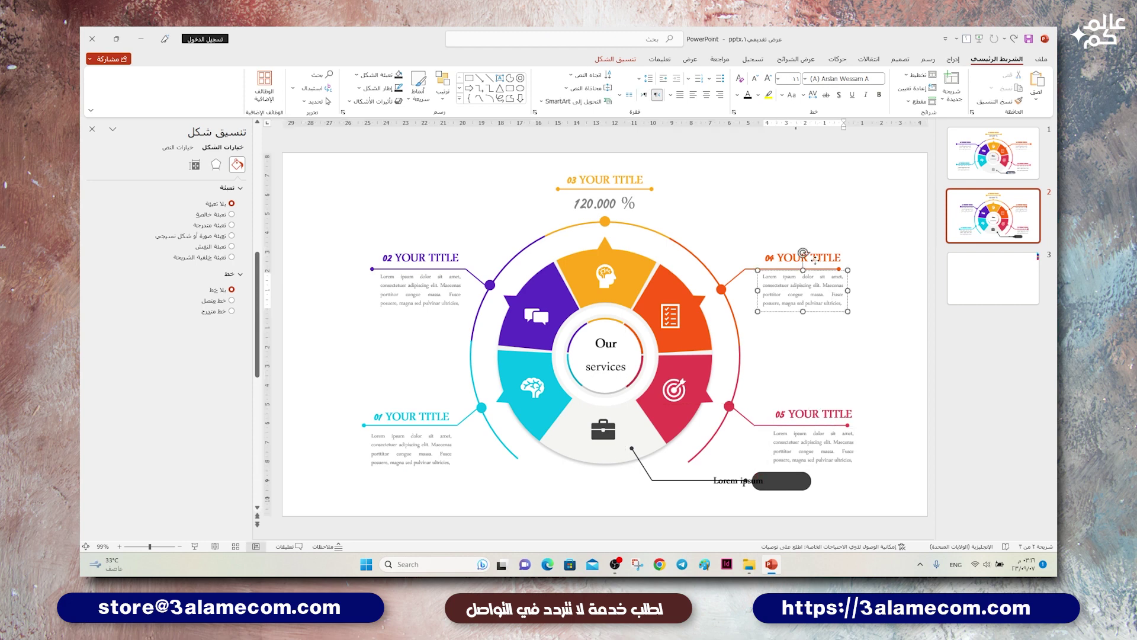
drag(833, 302, 825, 302)
click(824, 430)
drag(823, 431, 814, 430)
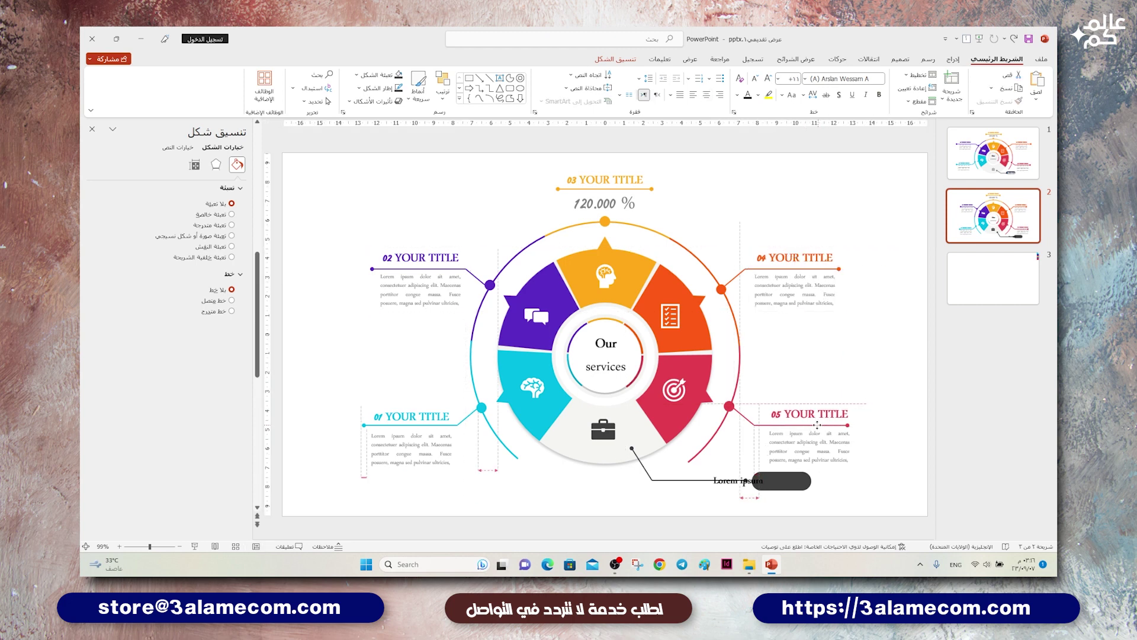
- Place the Lorem ipsum text on the dark pill and make it white
click(747, 482)
drag(748, 490, 788, 489)
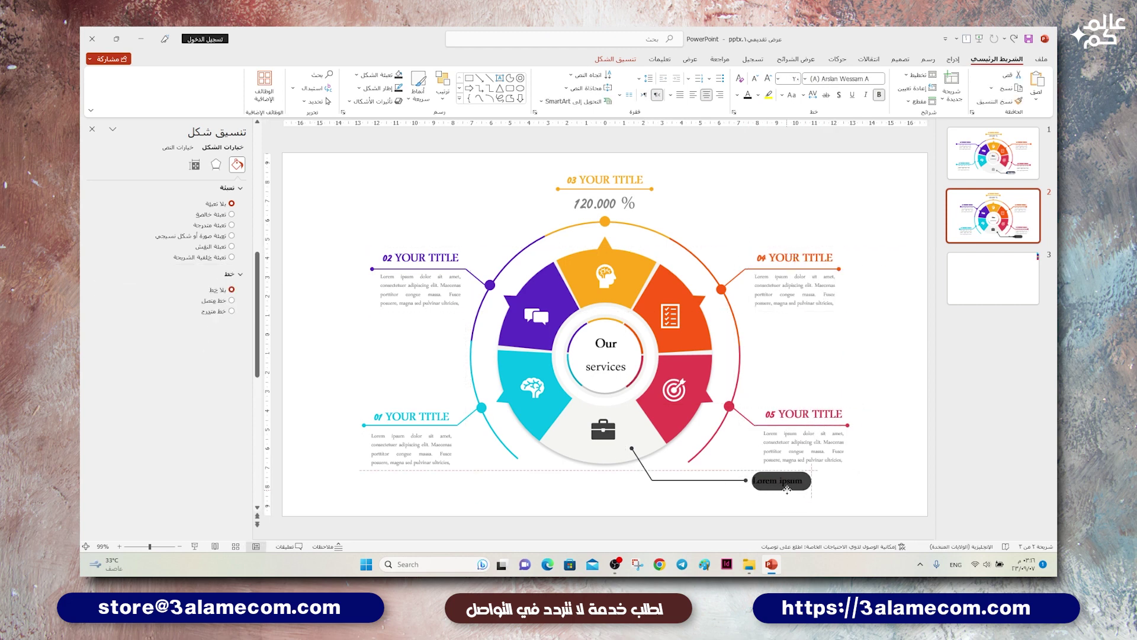
click(737, 94)
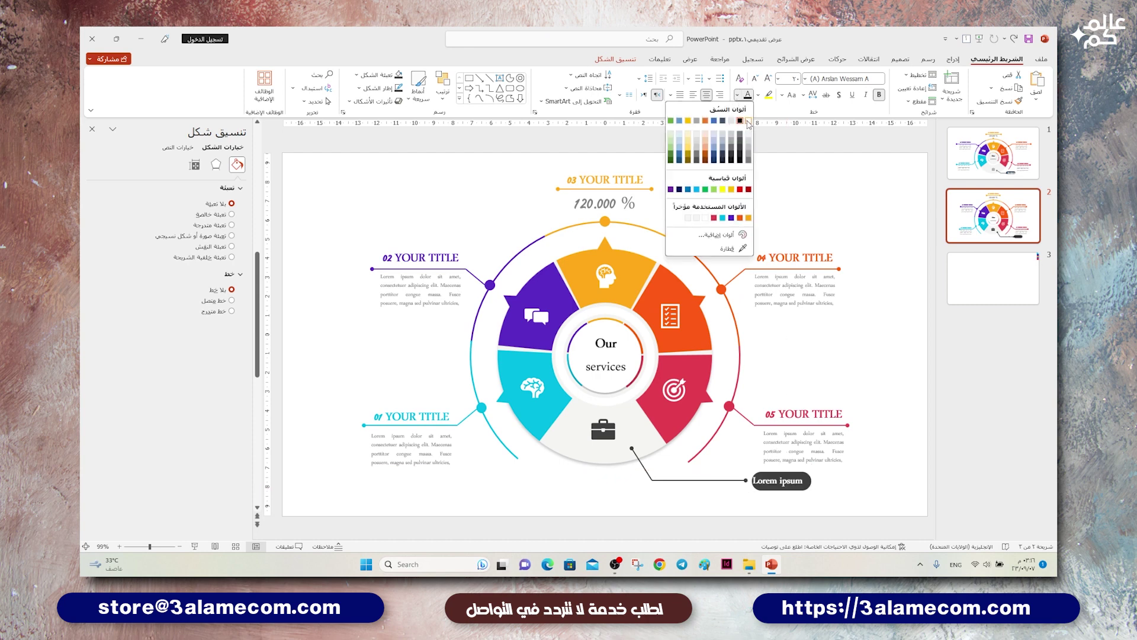
click(748, 108)
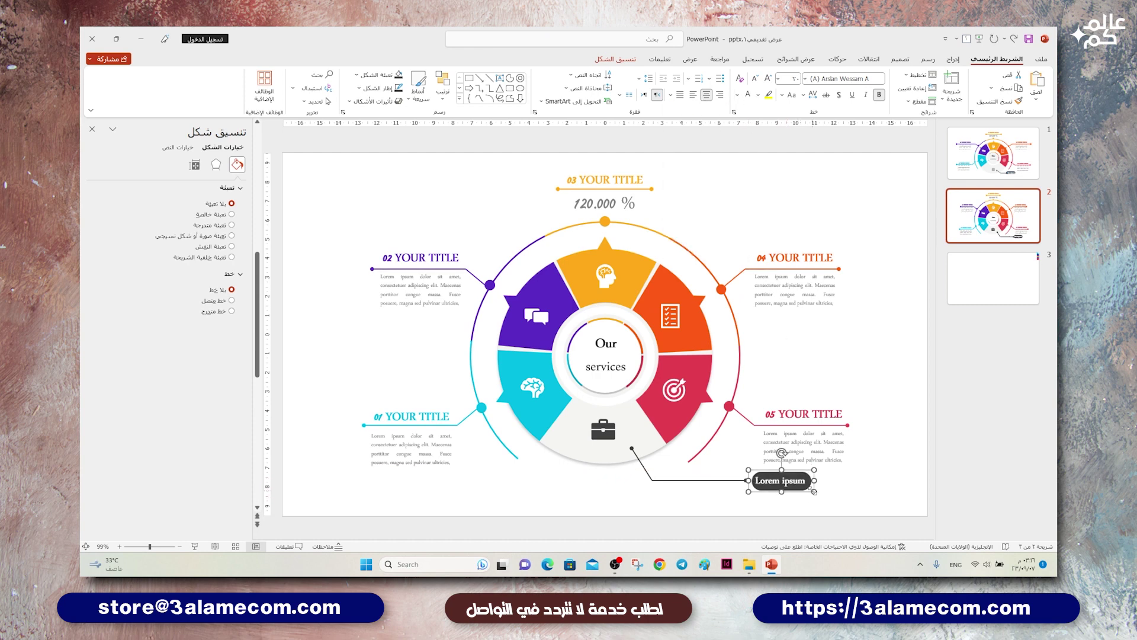
- Shorten the connector line to the pill and align the Lorem ipsum label at its end
click(716, 479)
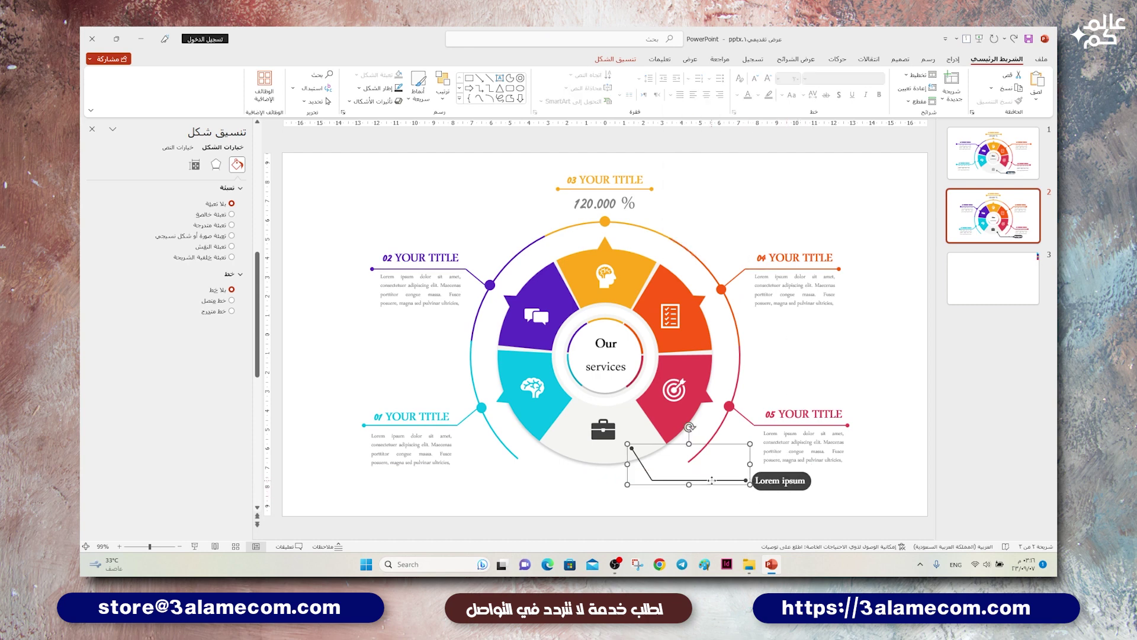
drag(750, 463, 718, 463)
click(757, 474)
click(758, 478)
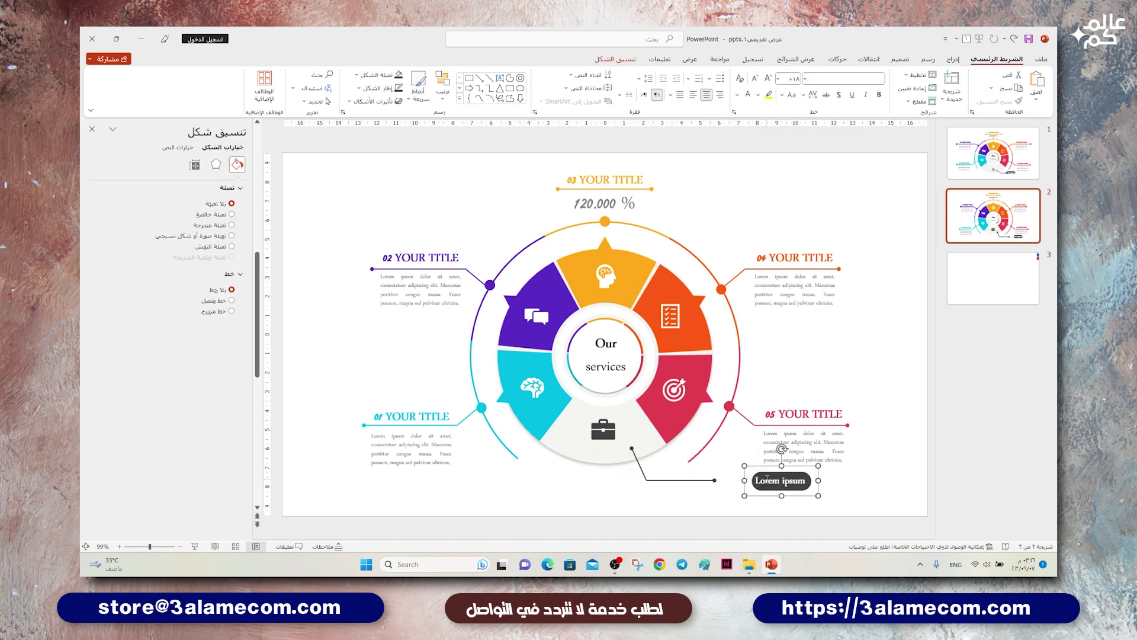
drag(770, 497, 733, 497)
click(806, 512)
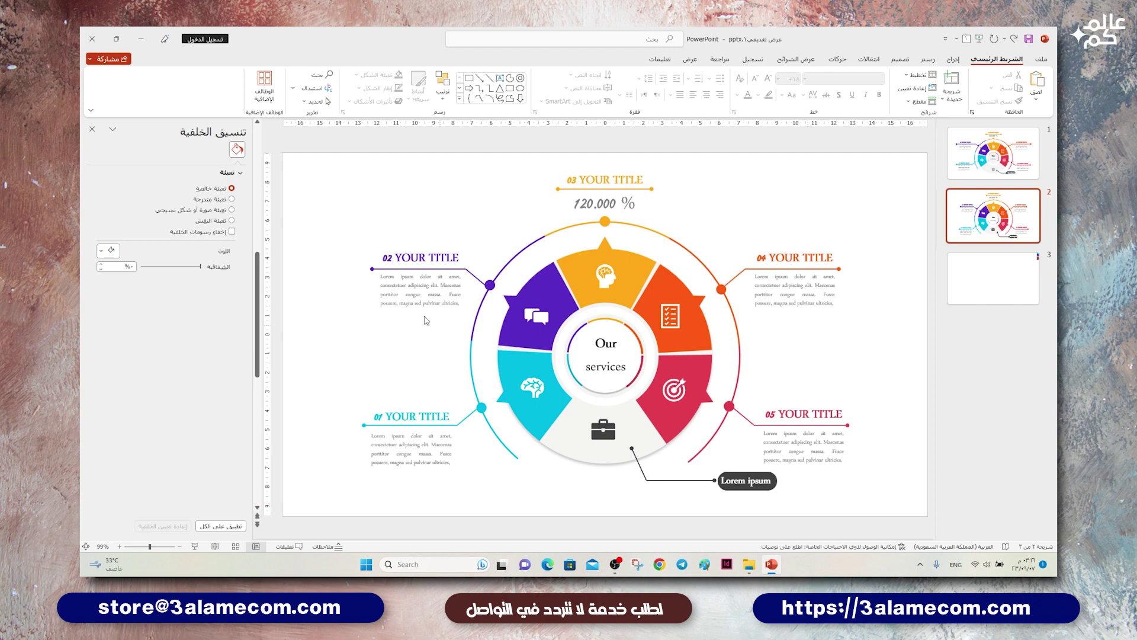
- Close the Format Background pane and start the slide show from slide 2
click(91, 129)
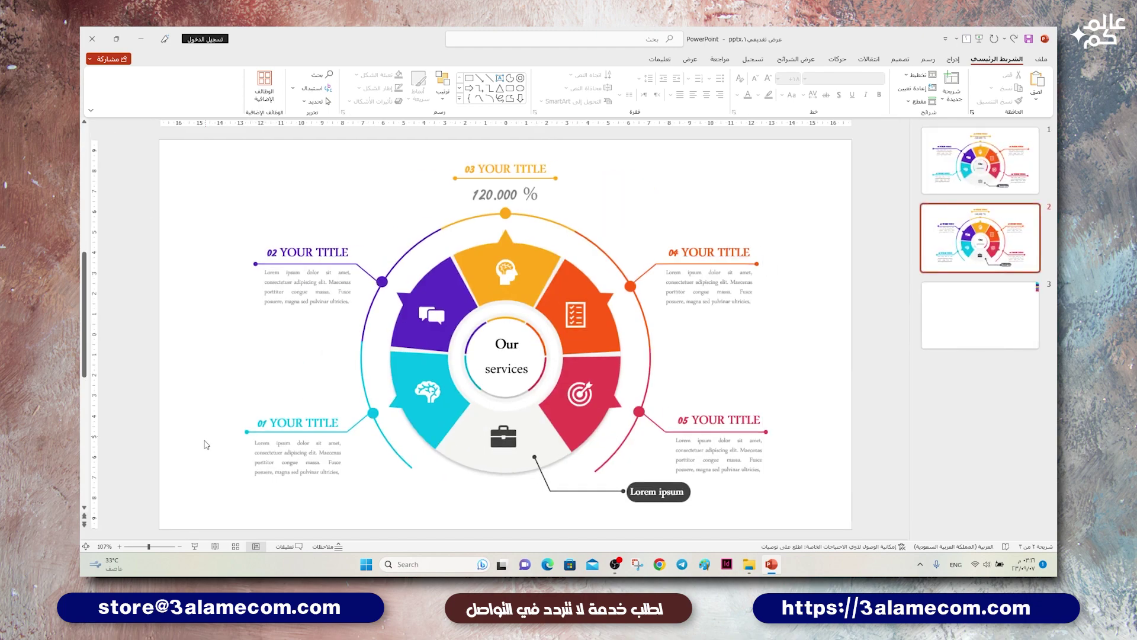
click(196, 545)
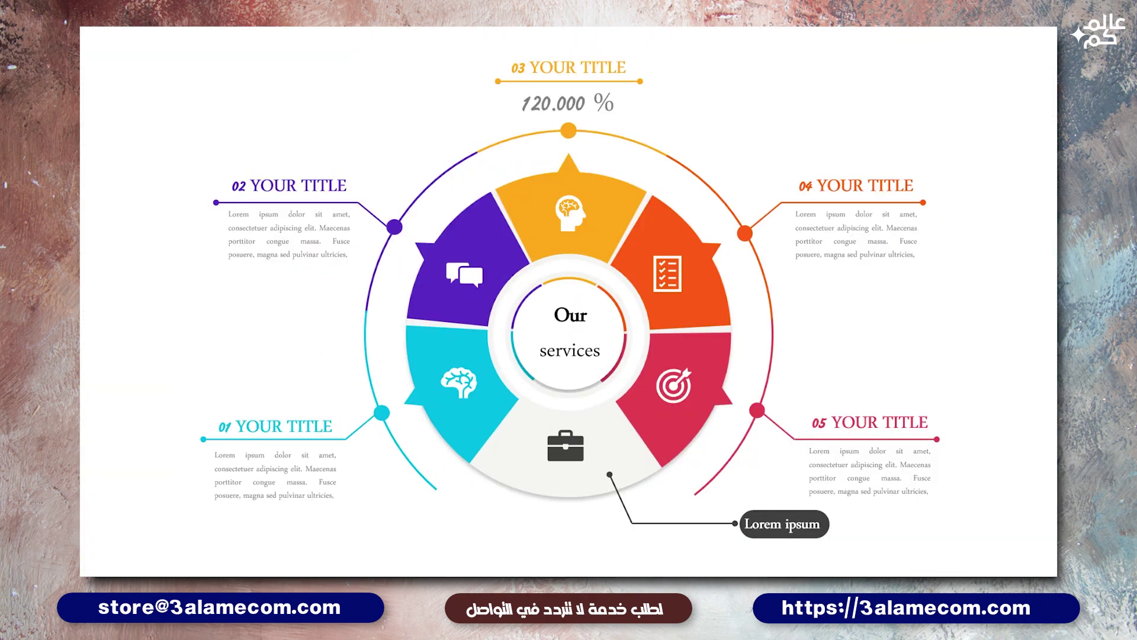